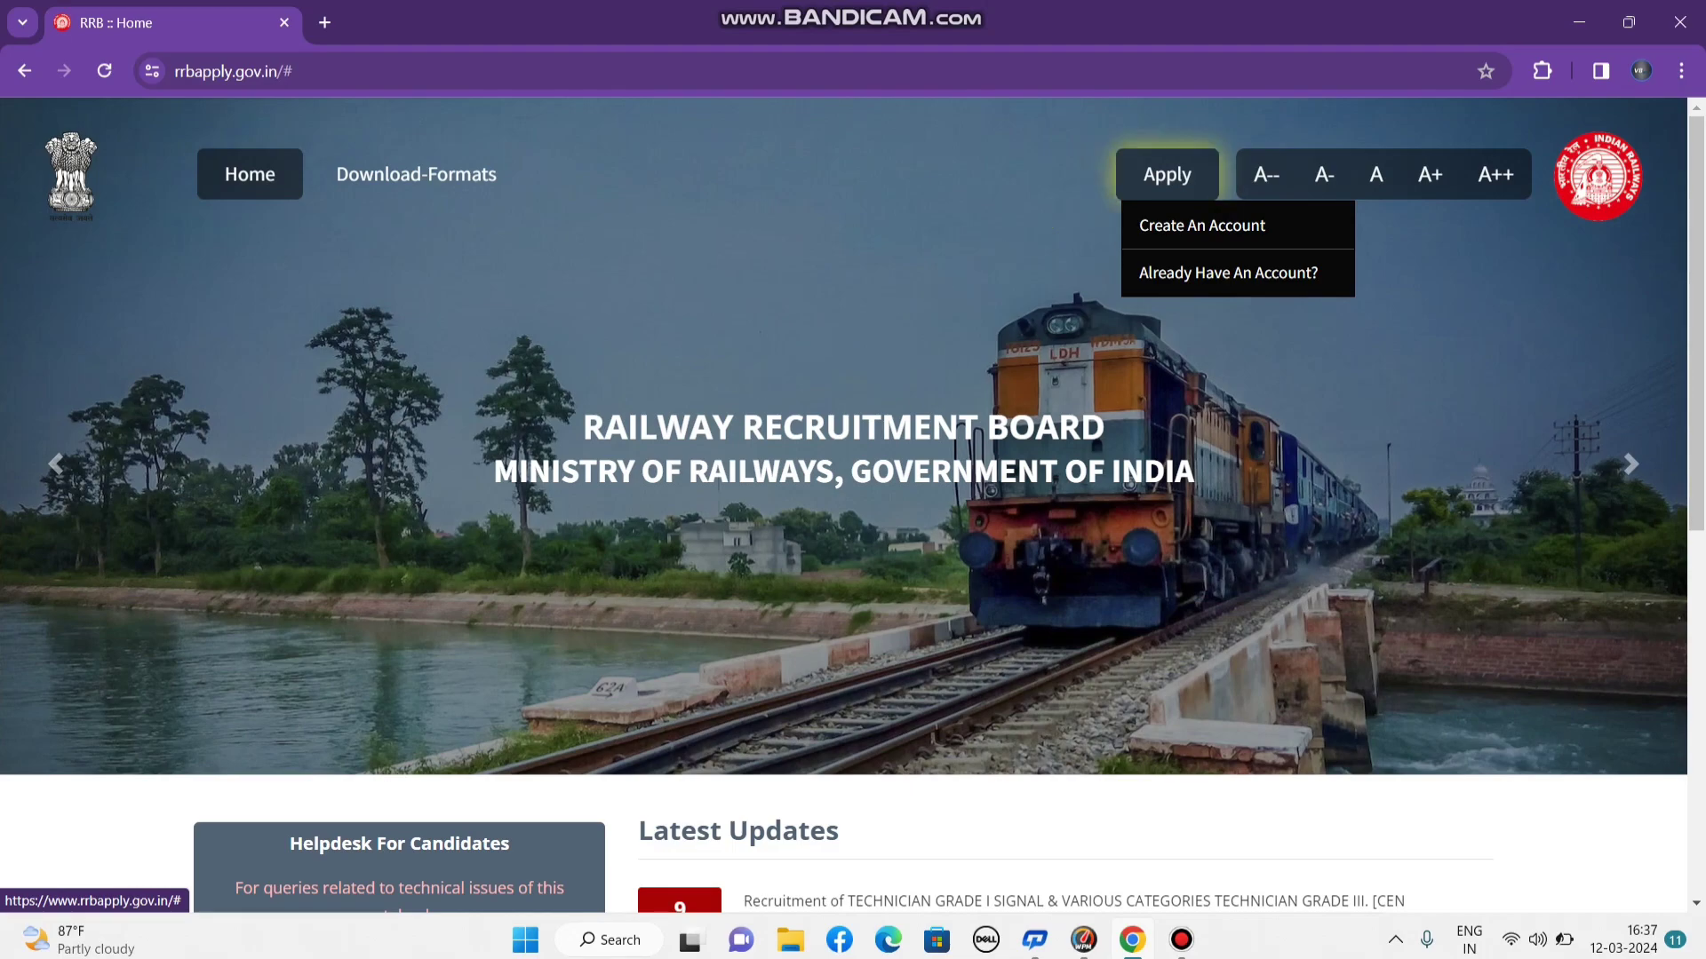
Start Apply > Create An Account and acknowledge the Please Note dialog about existing ALP accounts
click(1202, 226)
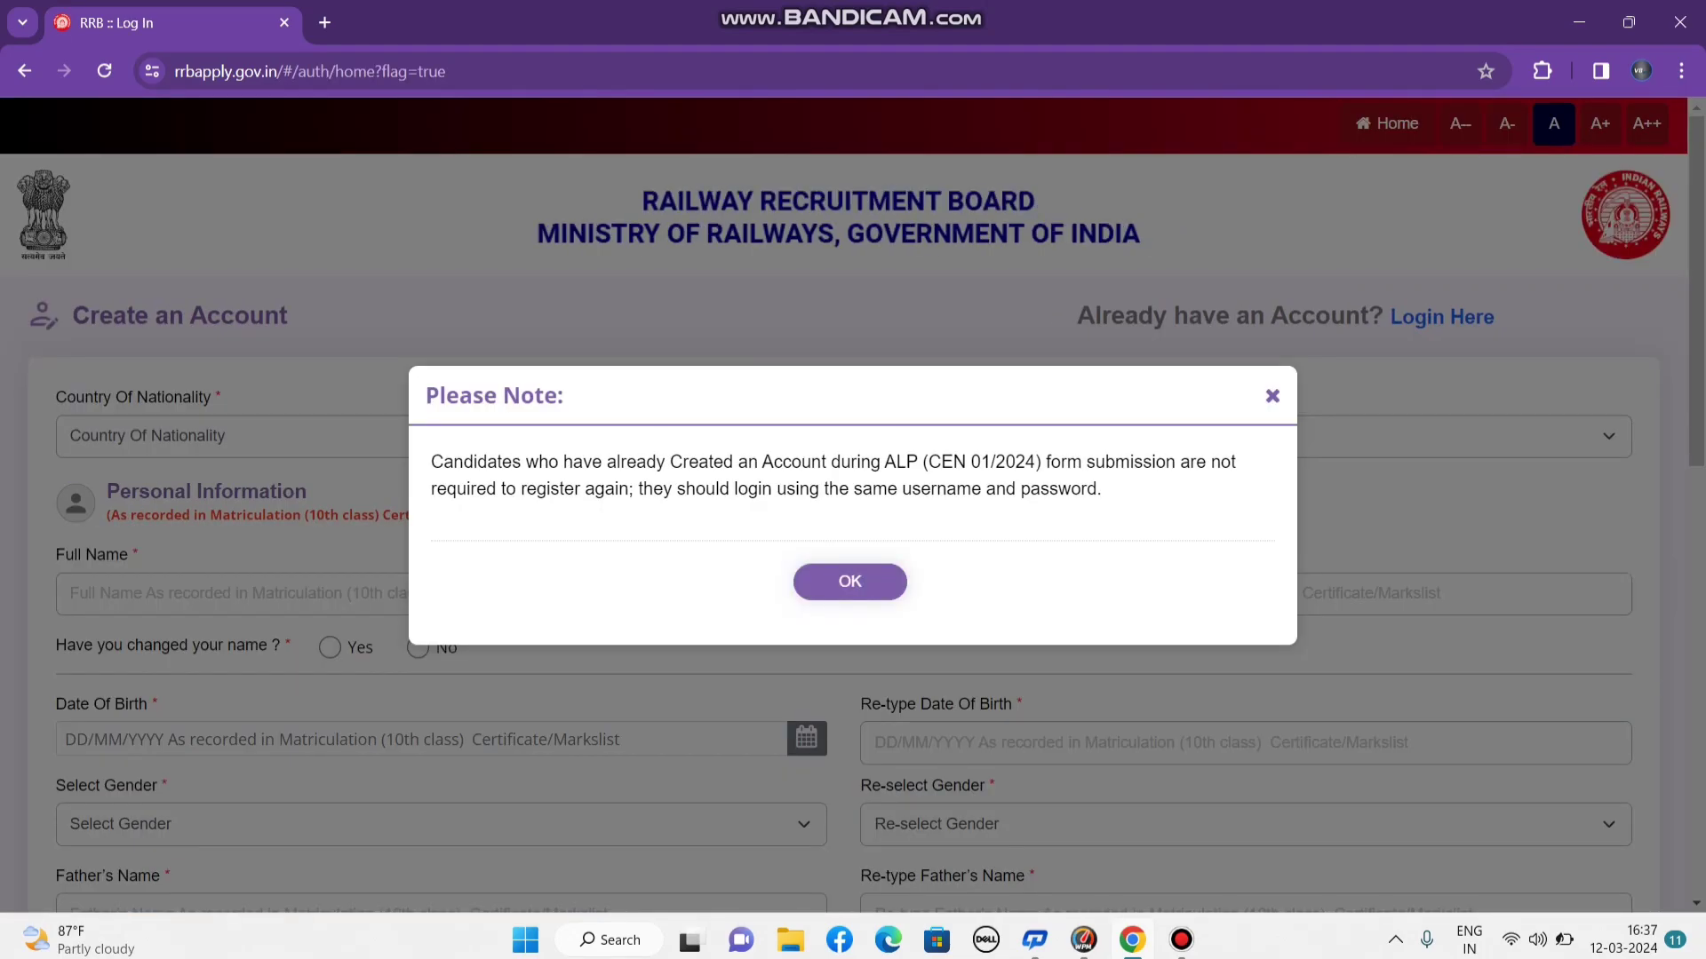
click(849, 581)
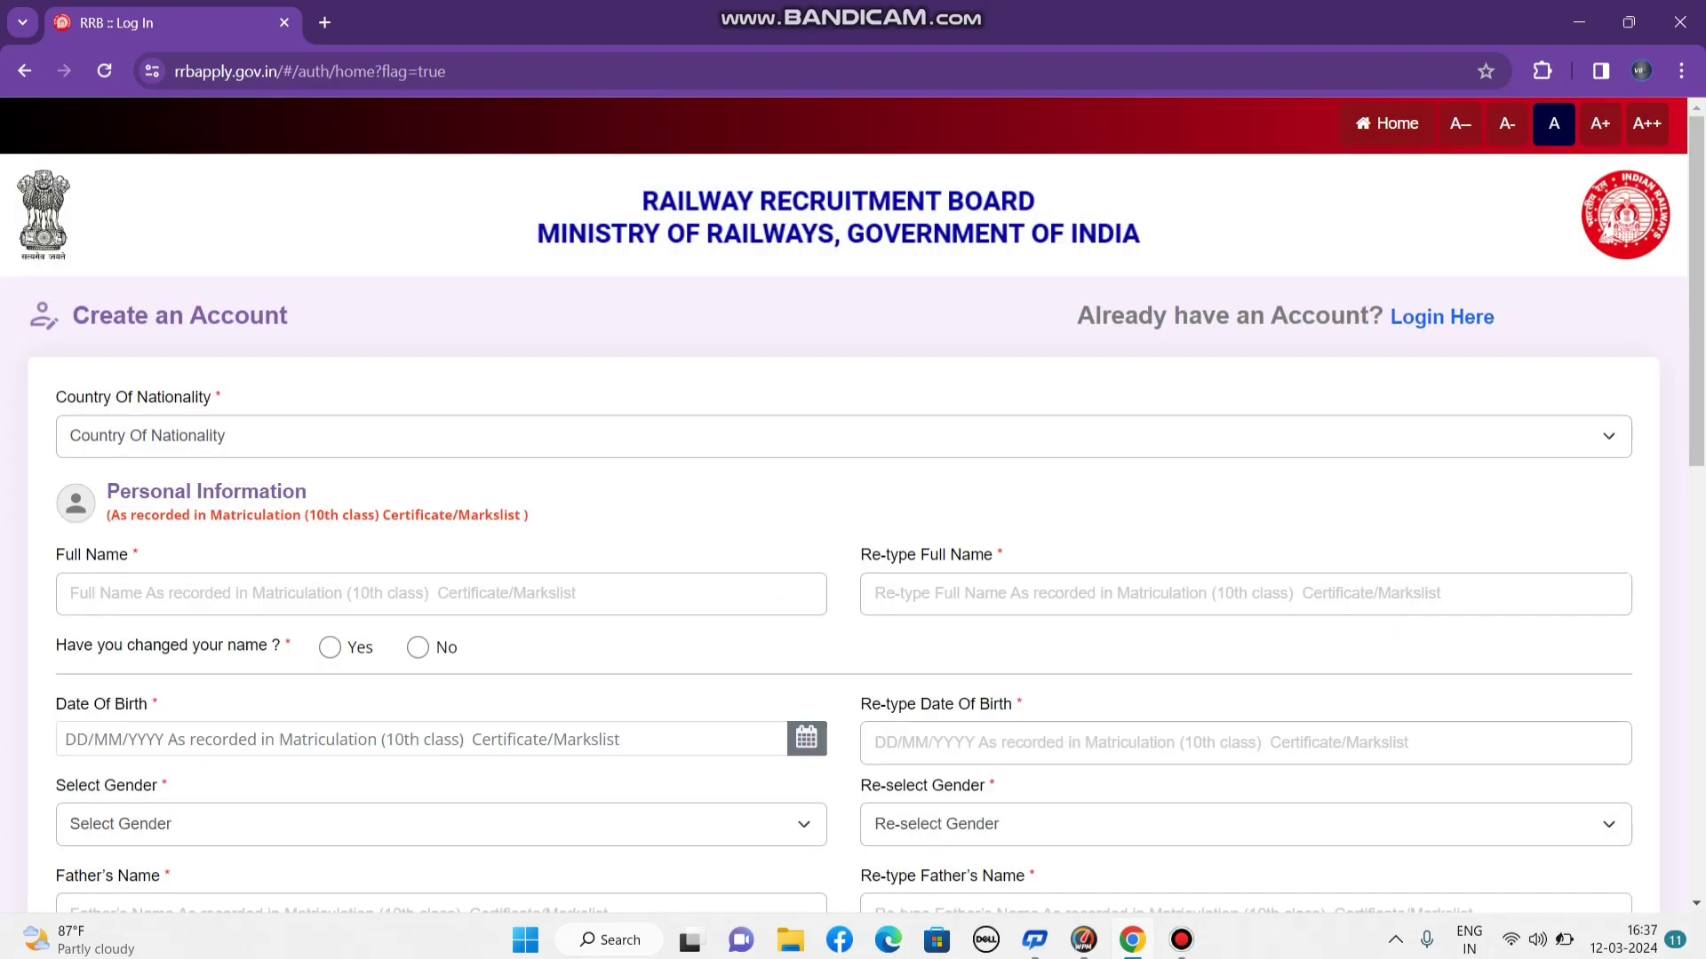
Select India as nationality, enter the candidate's full name in both fields, and answer No to name change
click(844, 436)
key(Down)
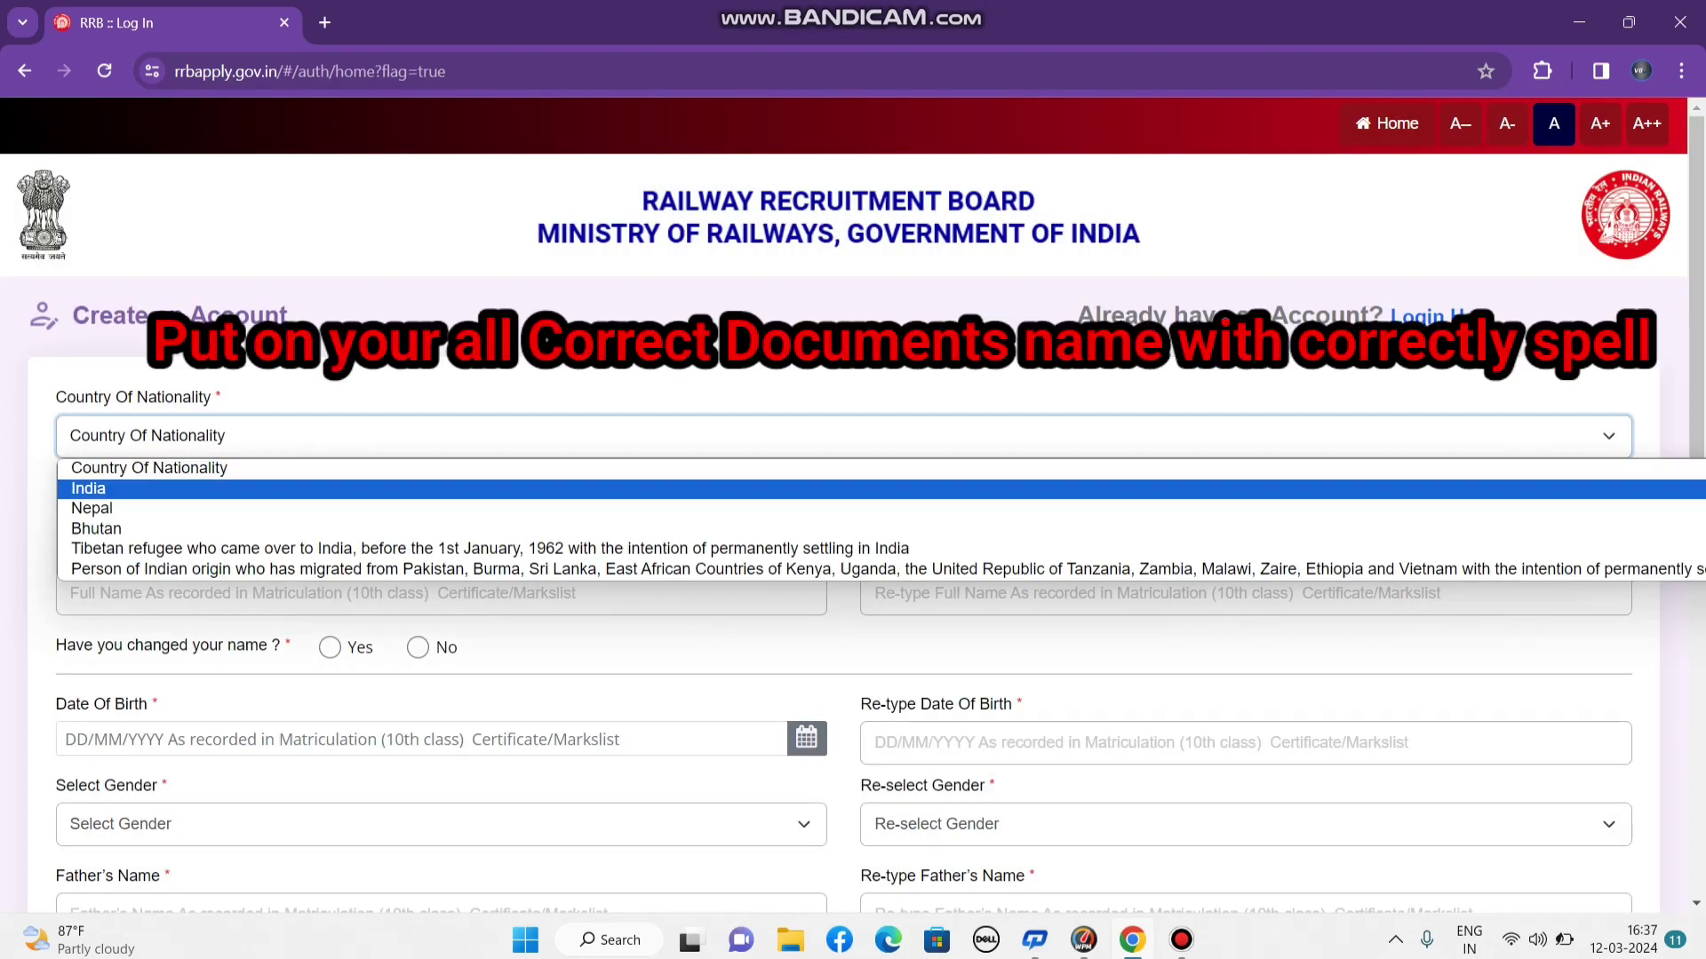
key(Return)
click(441, 594)
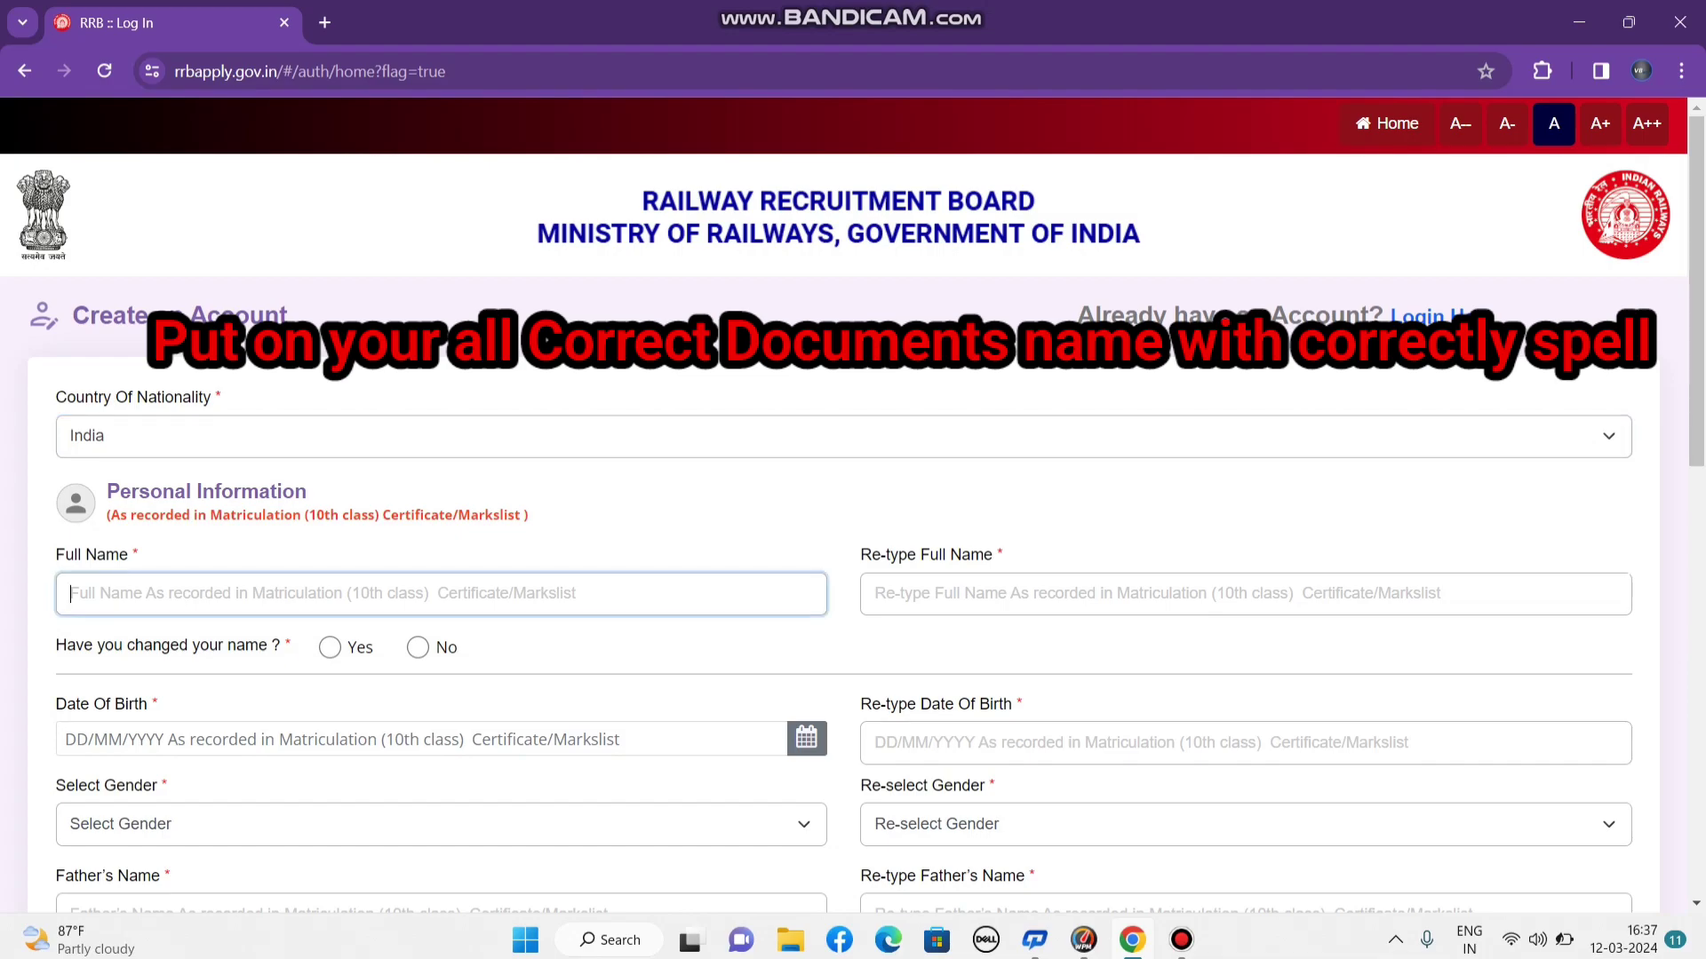
text(Venkat)
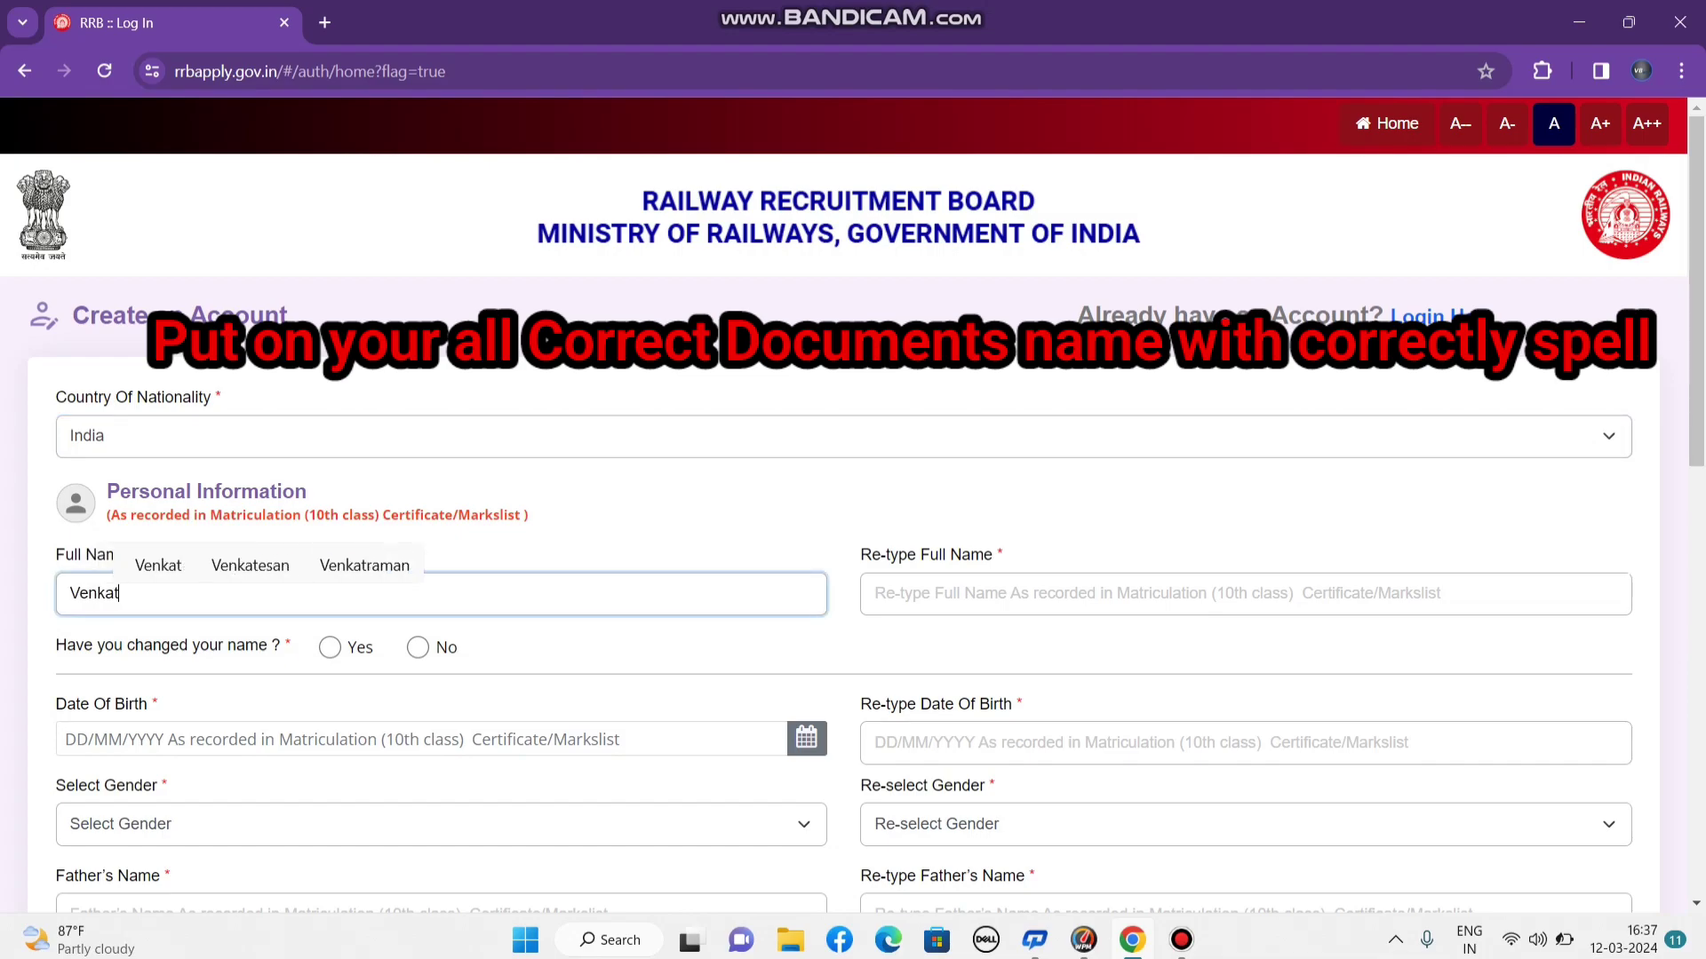
text(esh)
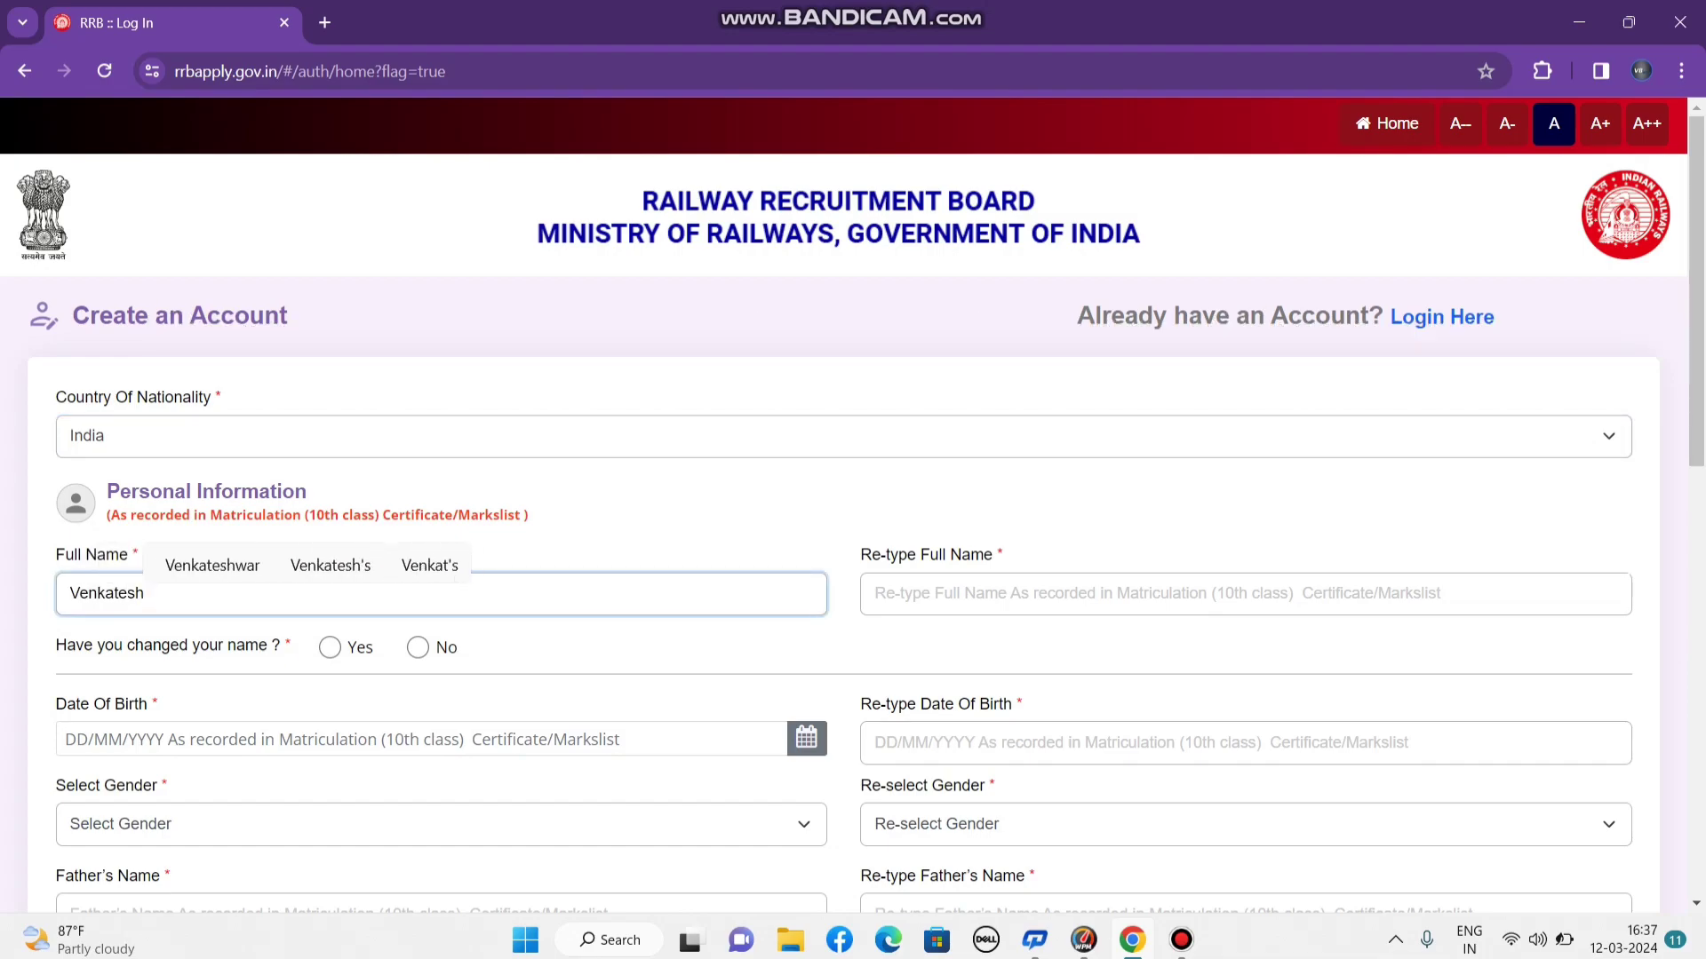
click(1243, 593)
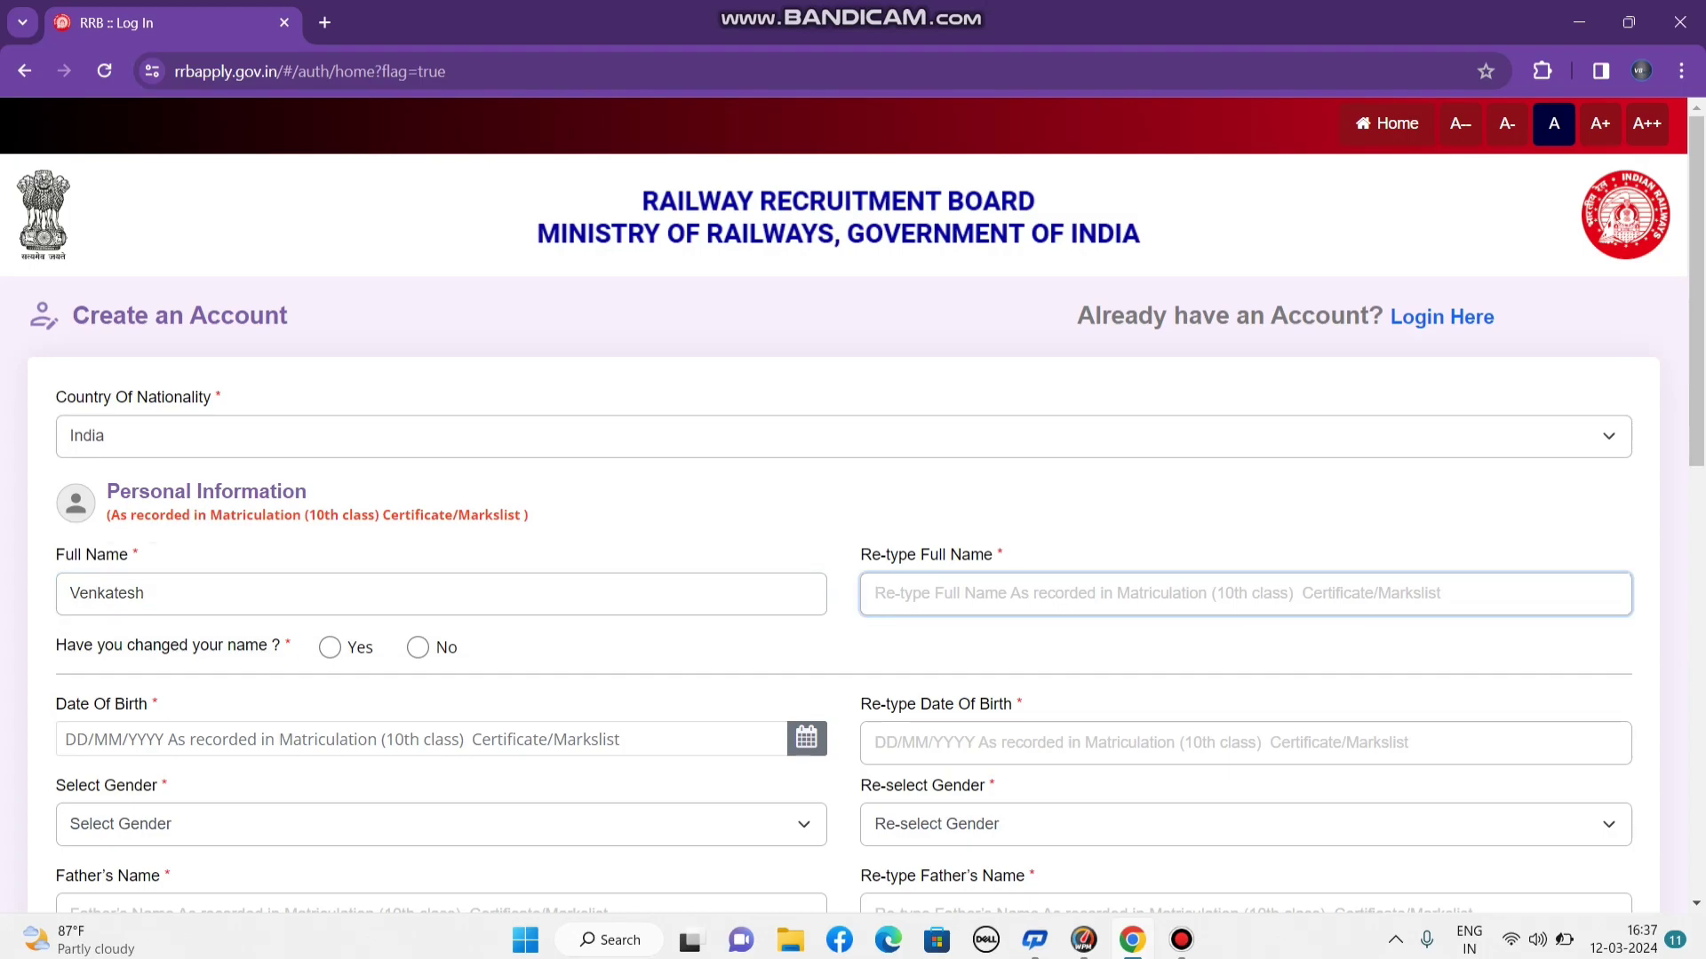
text(Ve)
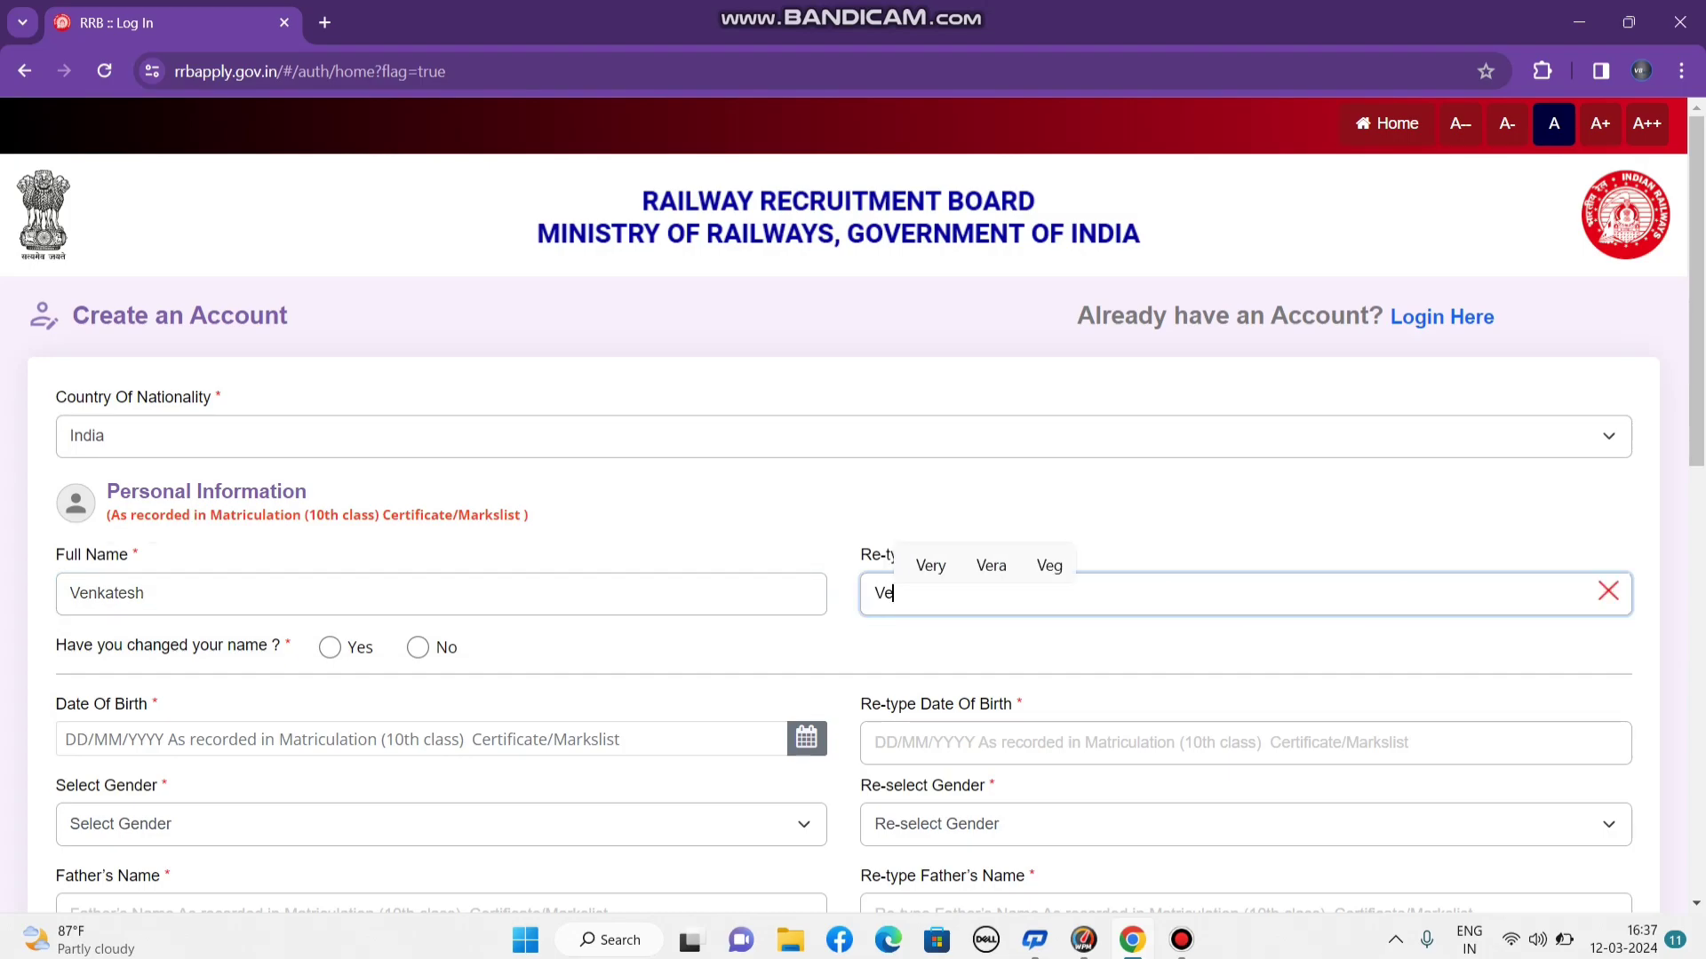
text(nkatesh)
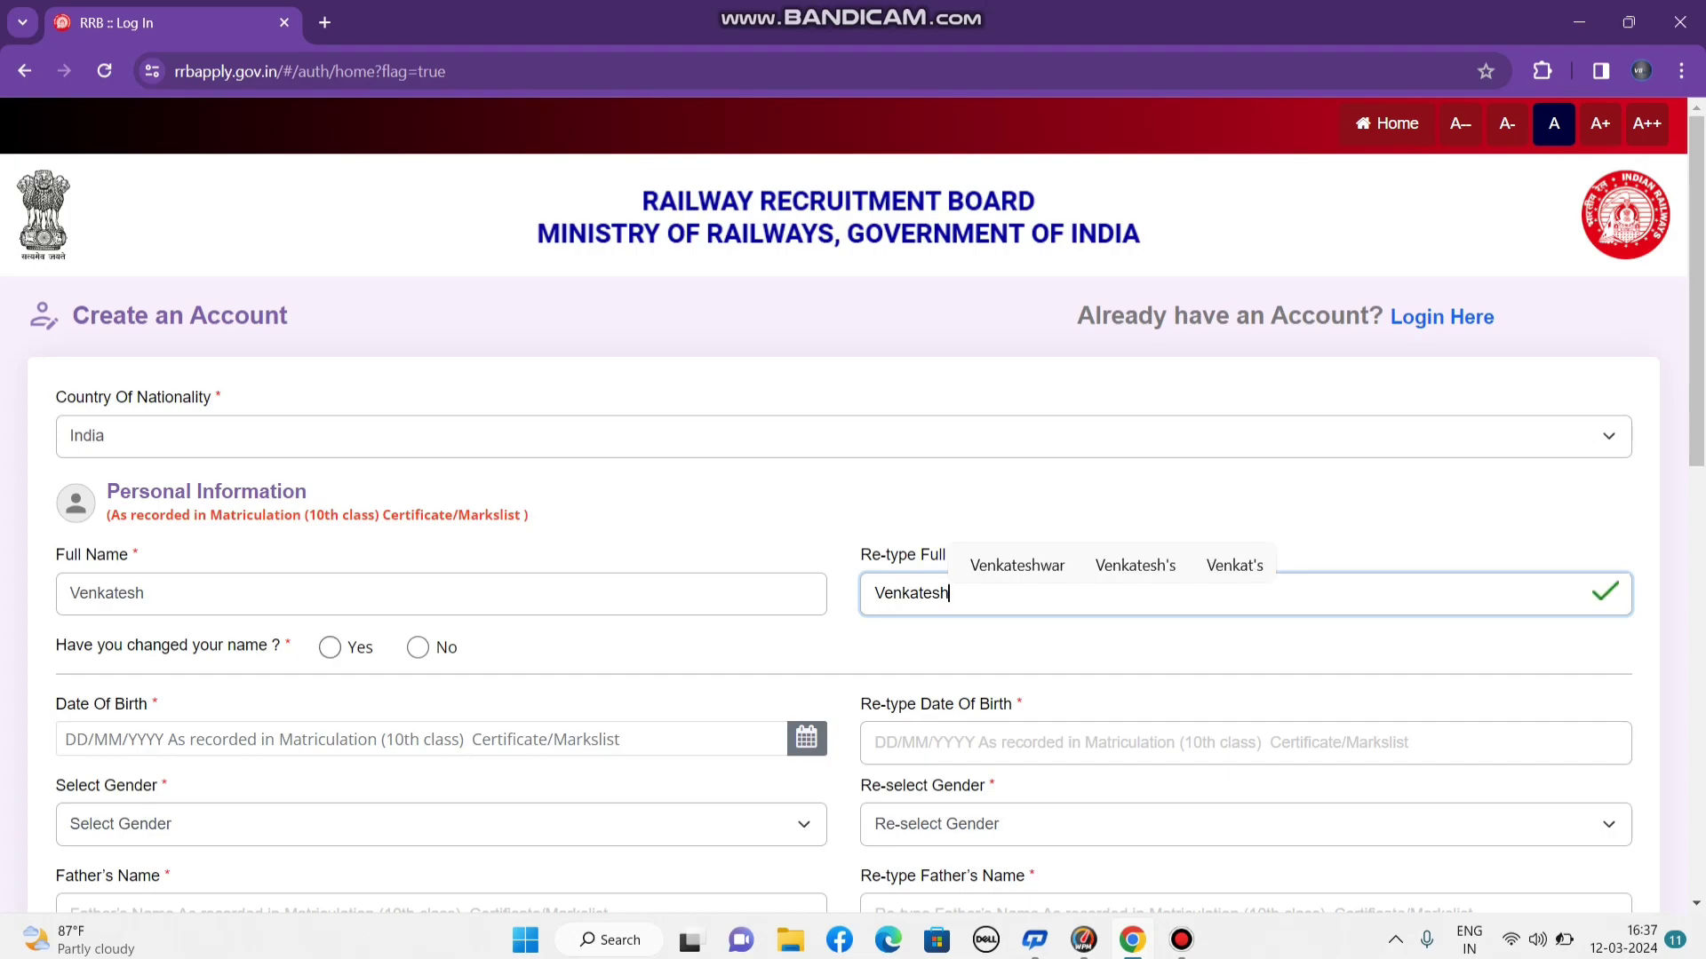
click(417, 647)
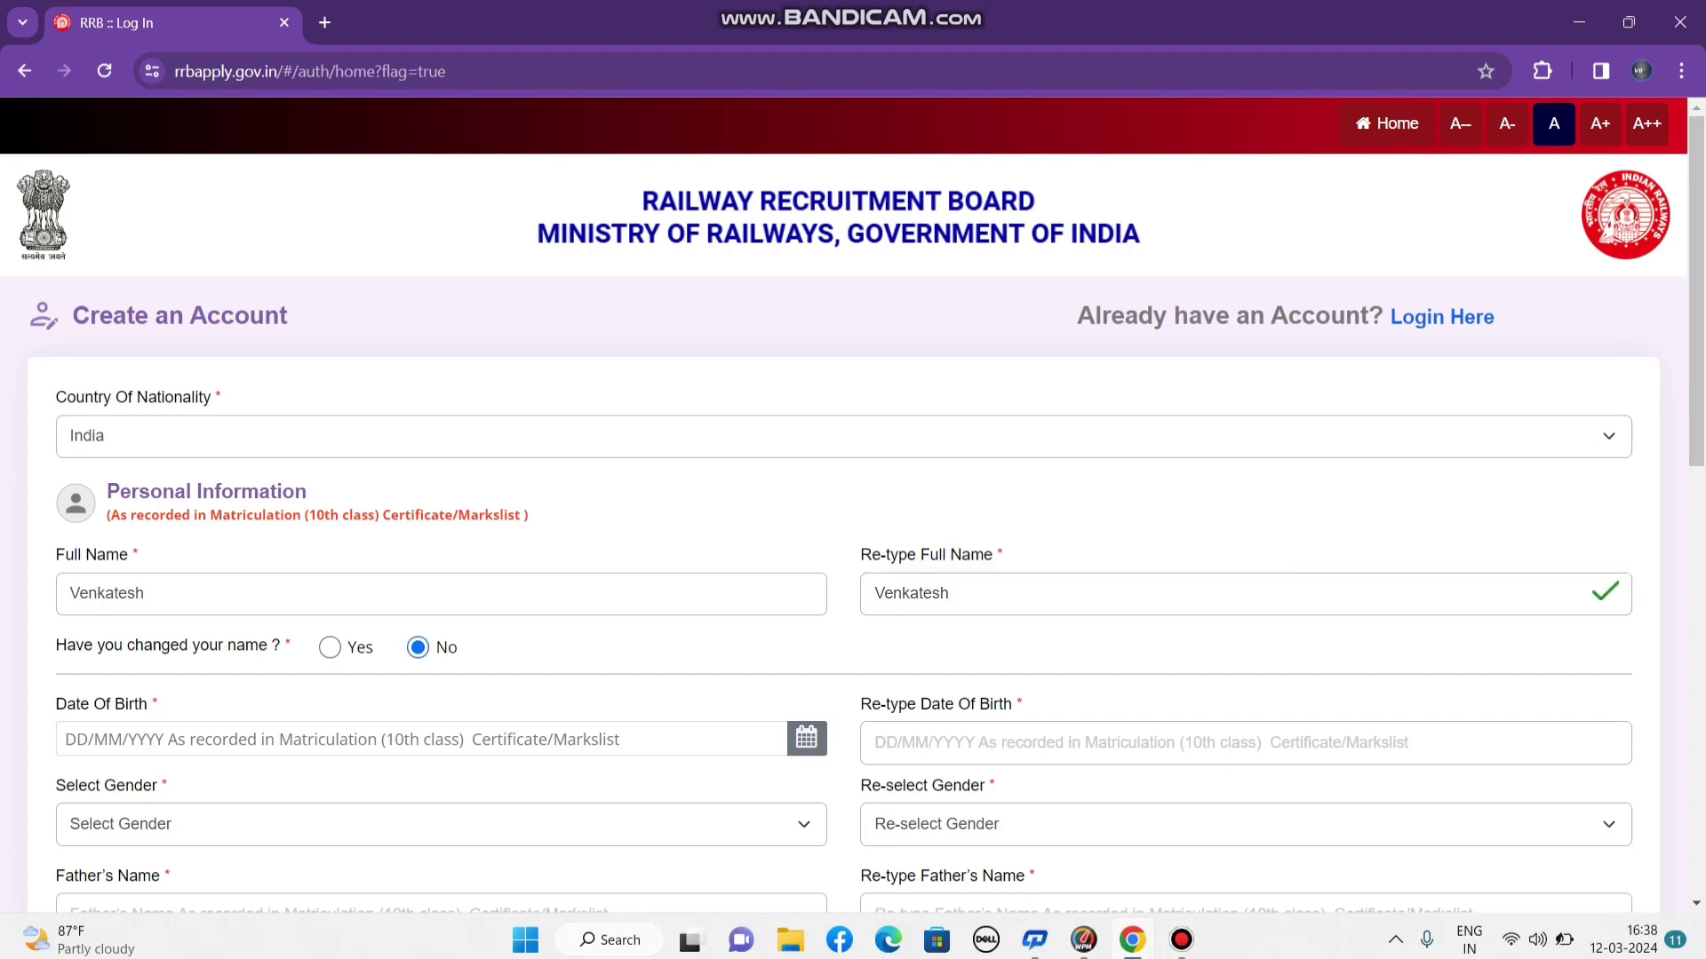
scroll(853, 505, down, 3)
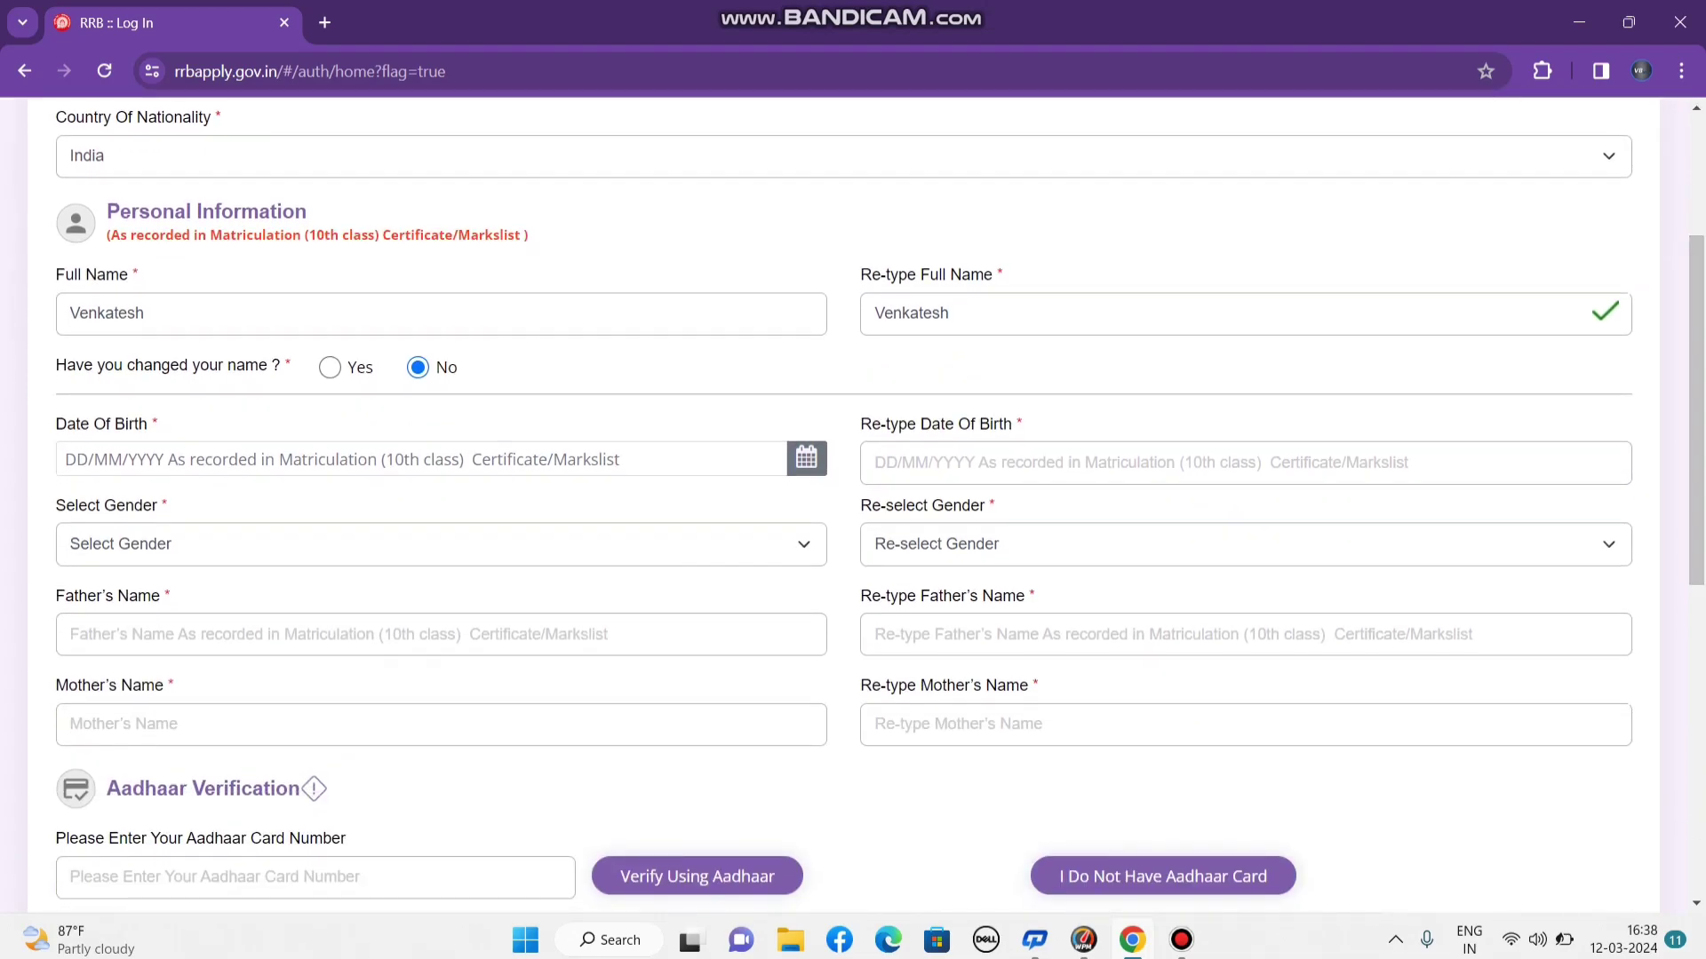
Step the Date Of Birth calendar back from July 2006 to November 2004
click(421, 459)
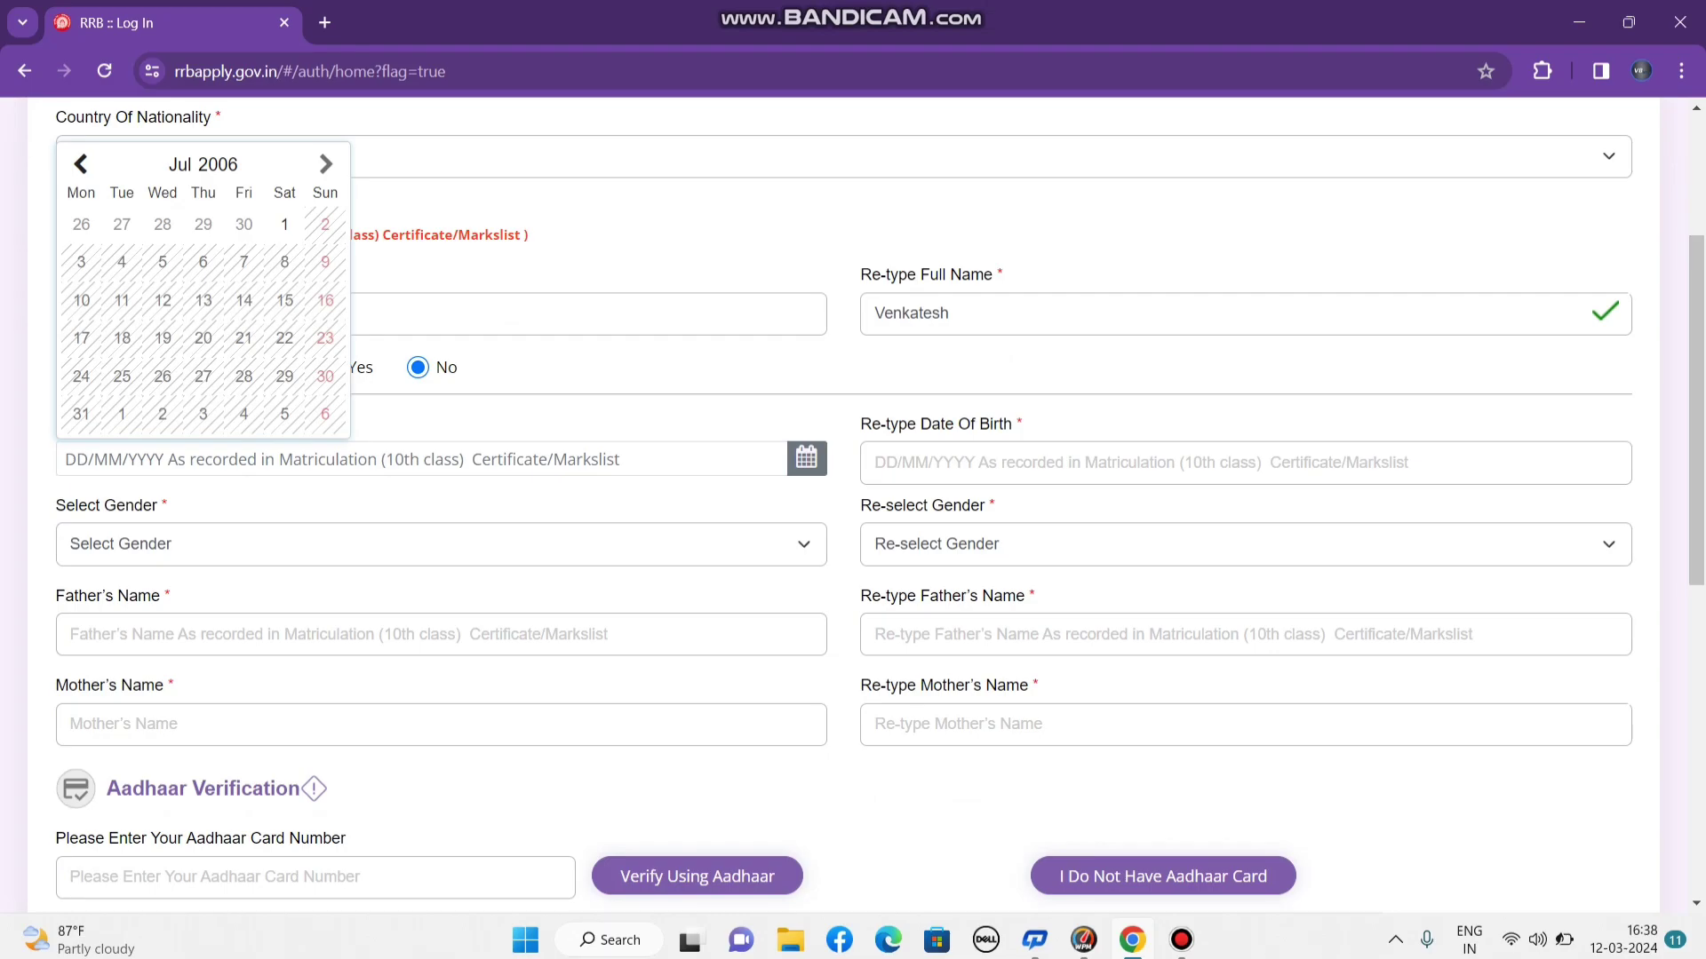
click(163, 300)
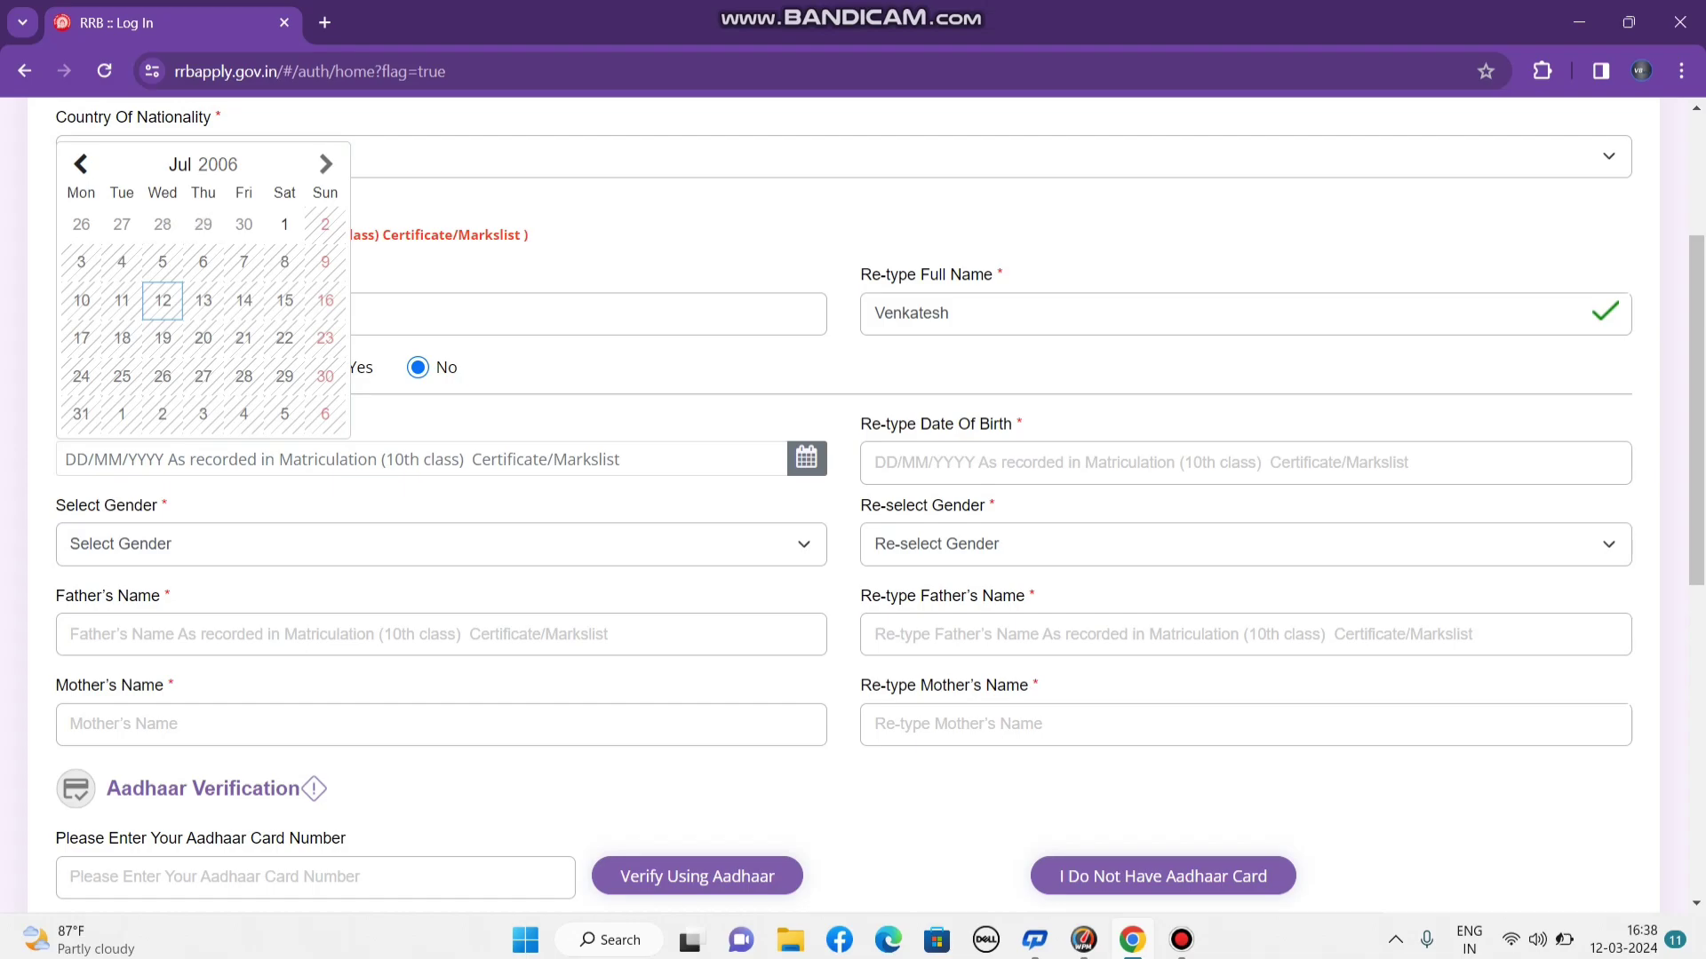
click(80, 164)
click(80, 163)
click(80, 164)
click(80, 164)
click(80, 163)
click(80, 163)
click(80, 164)
click(80, 163)
click(80, 164)
click(80, 164)
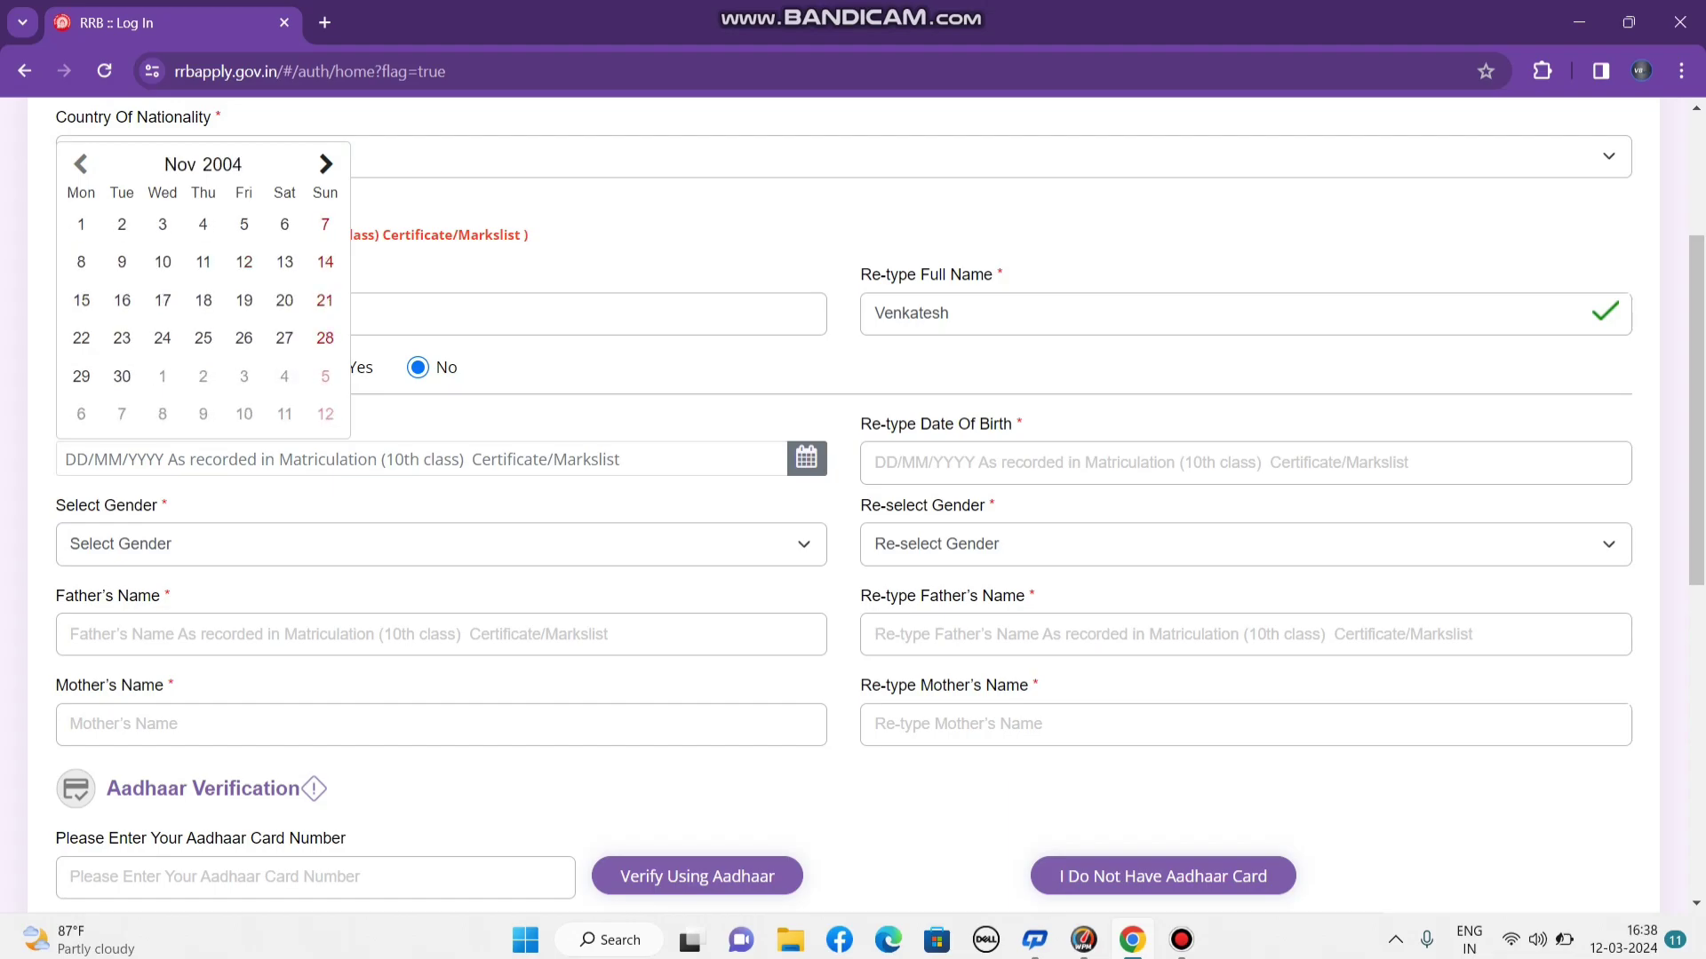
click(80, 163)
click(80, 164)
click(80, 164)
click(80, 164)
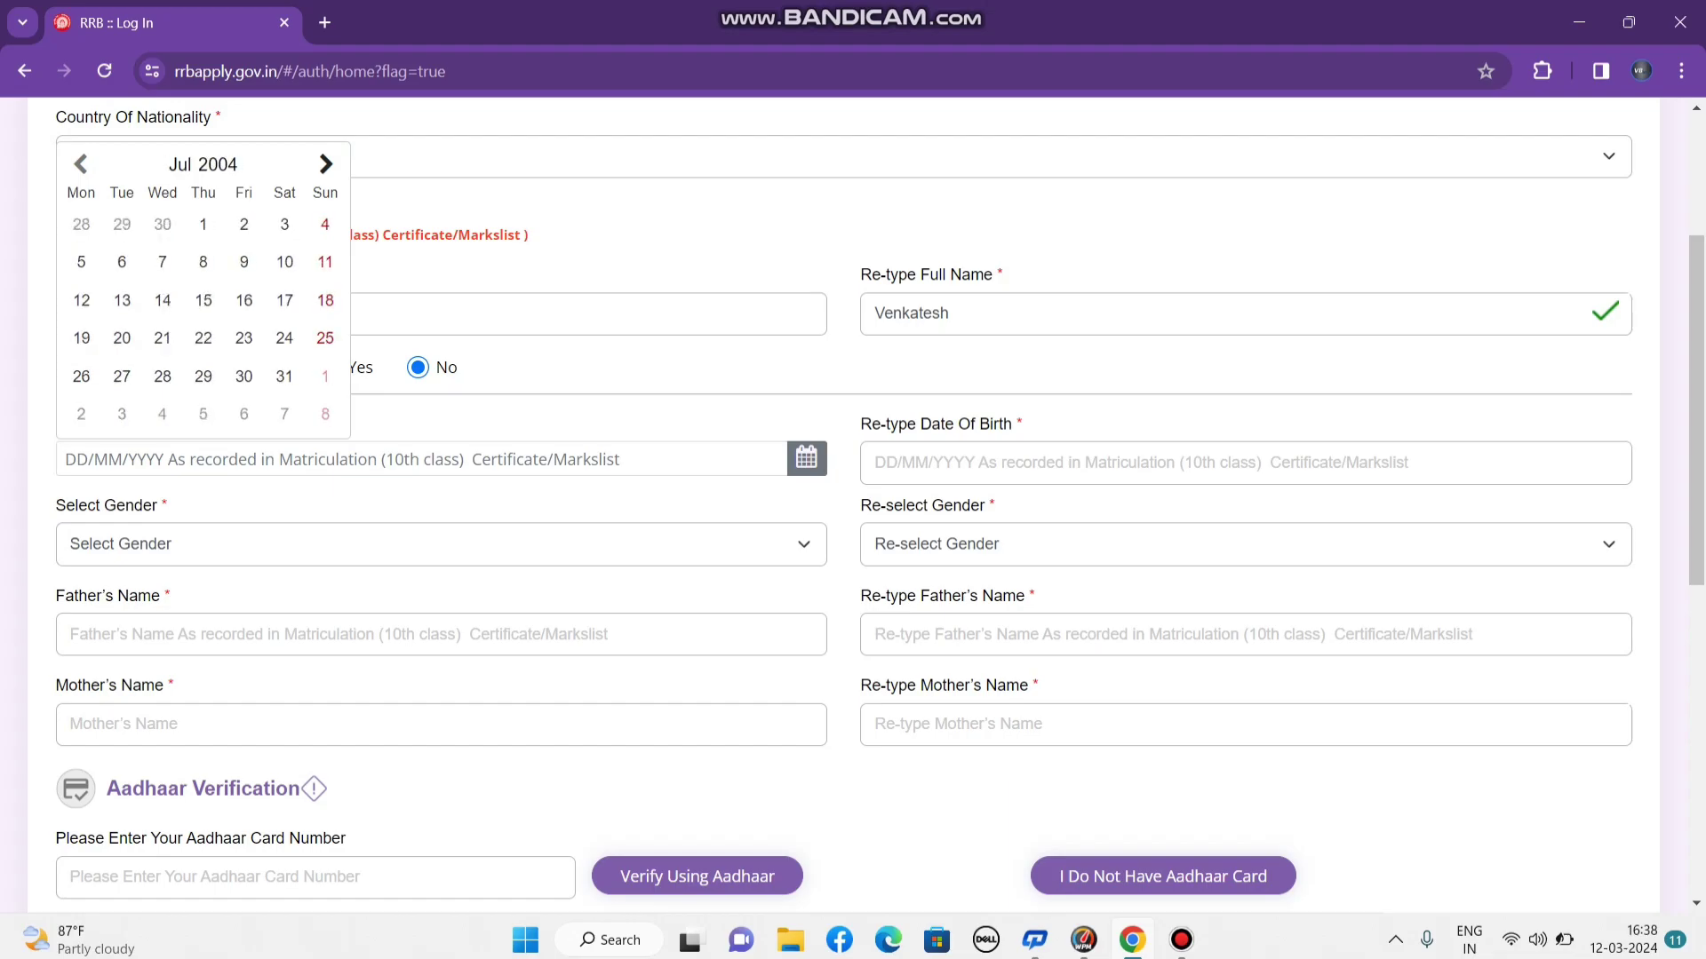
click(325, 164)
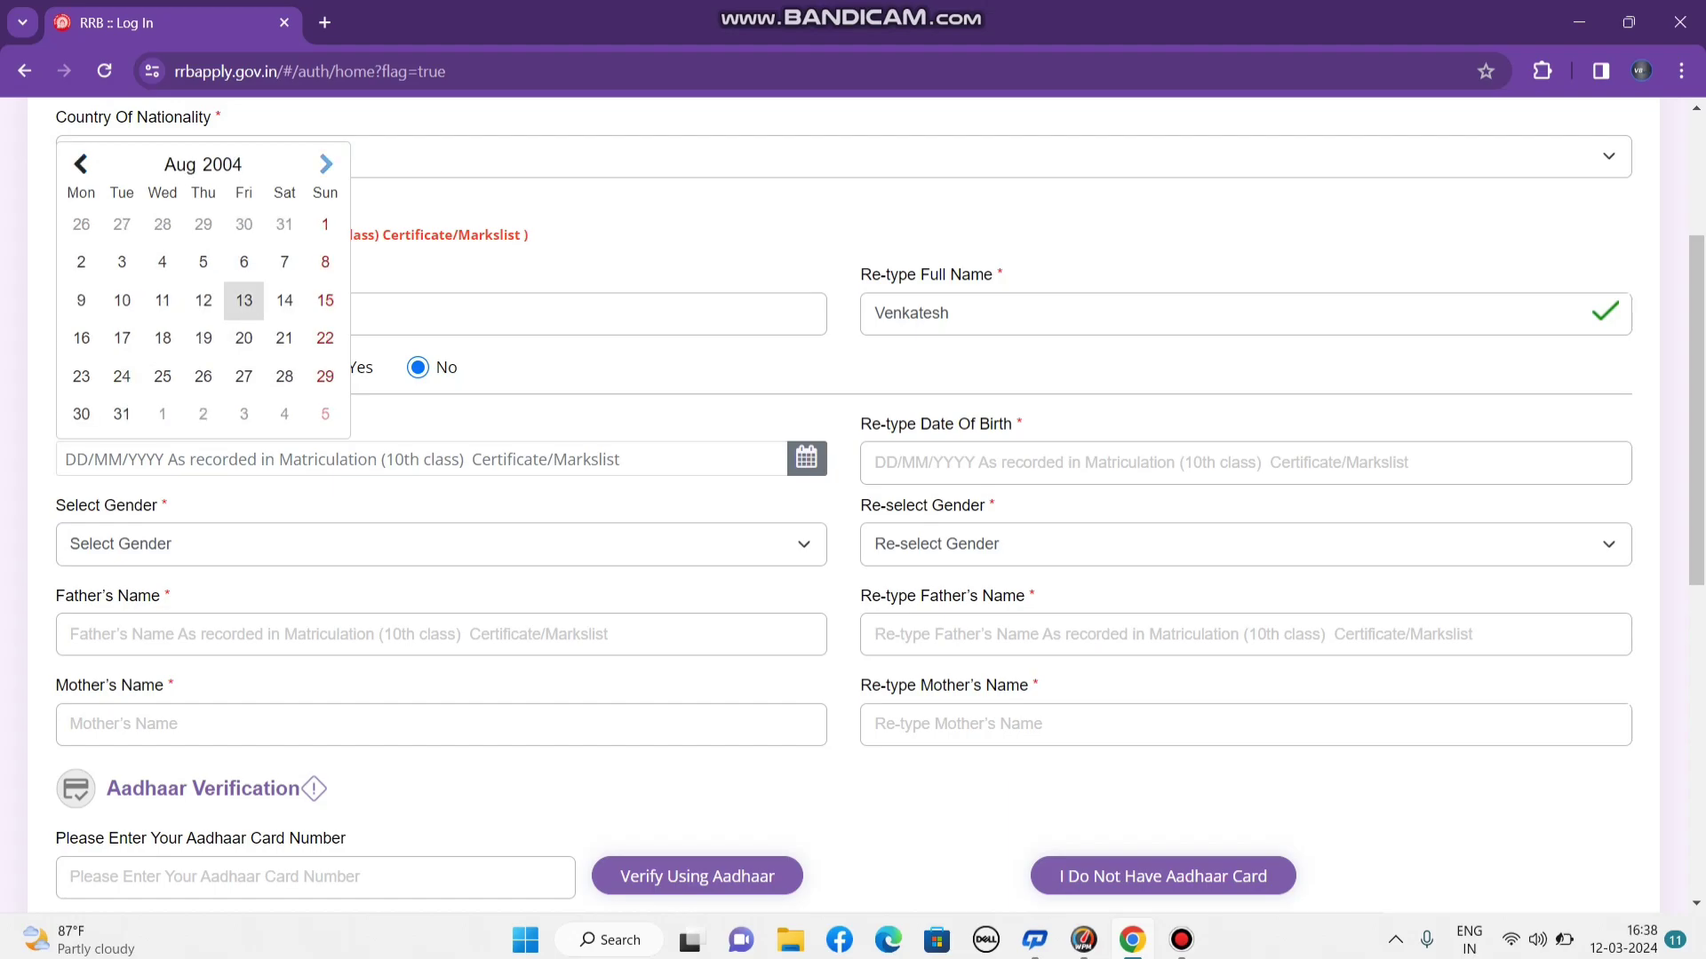
click(204, 300)
click(1244, 463)
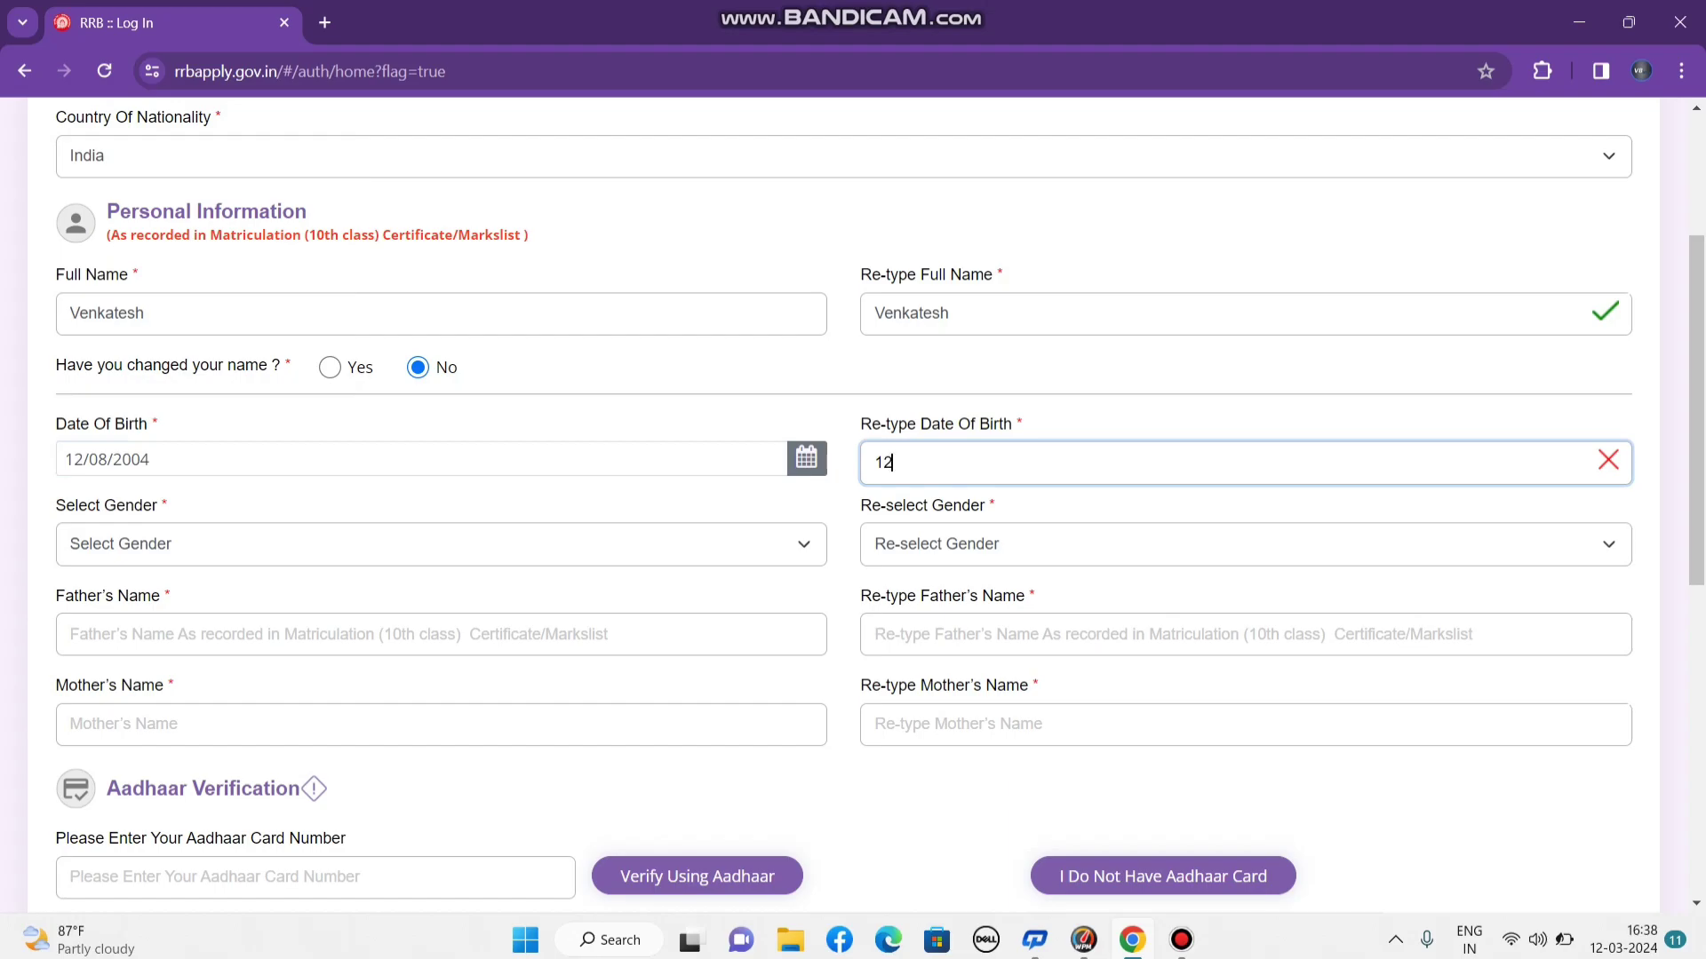
Set gender to Male in both the gender and confirmation fields
click(426, 544)
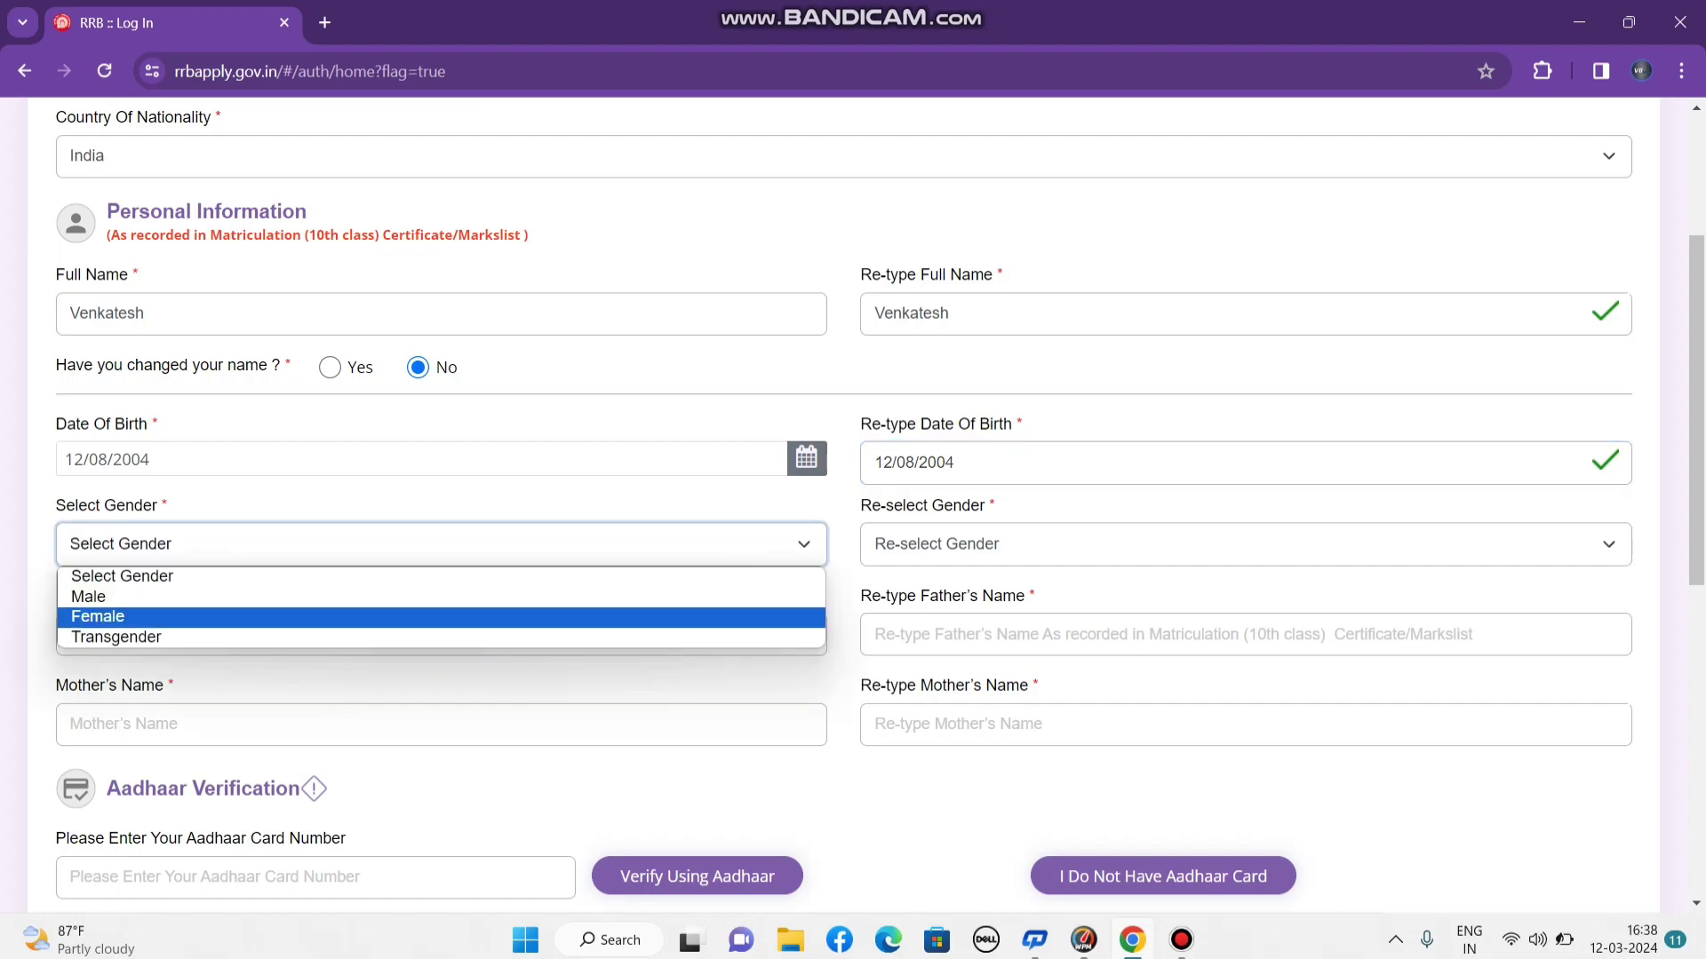
click(89, 596)
click(1244, 544)
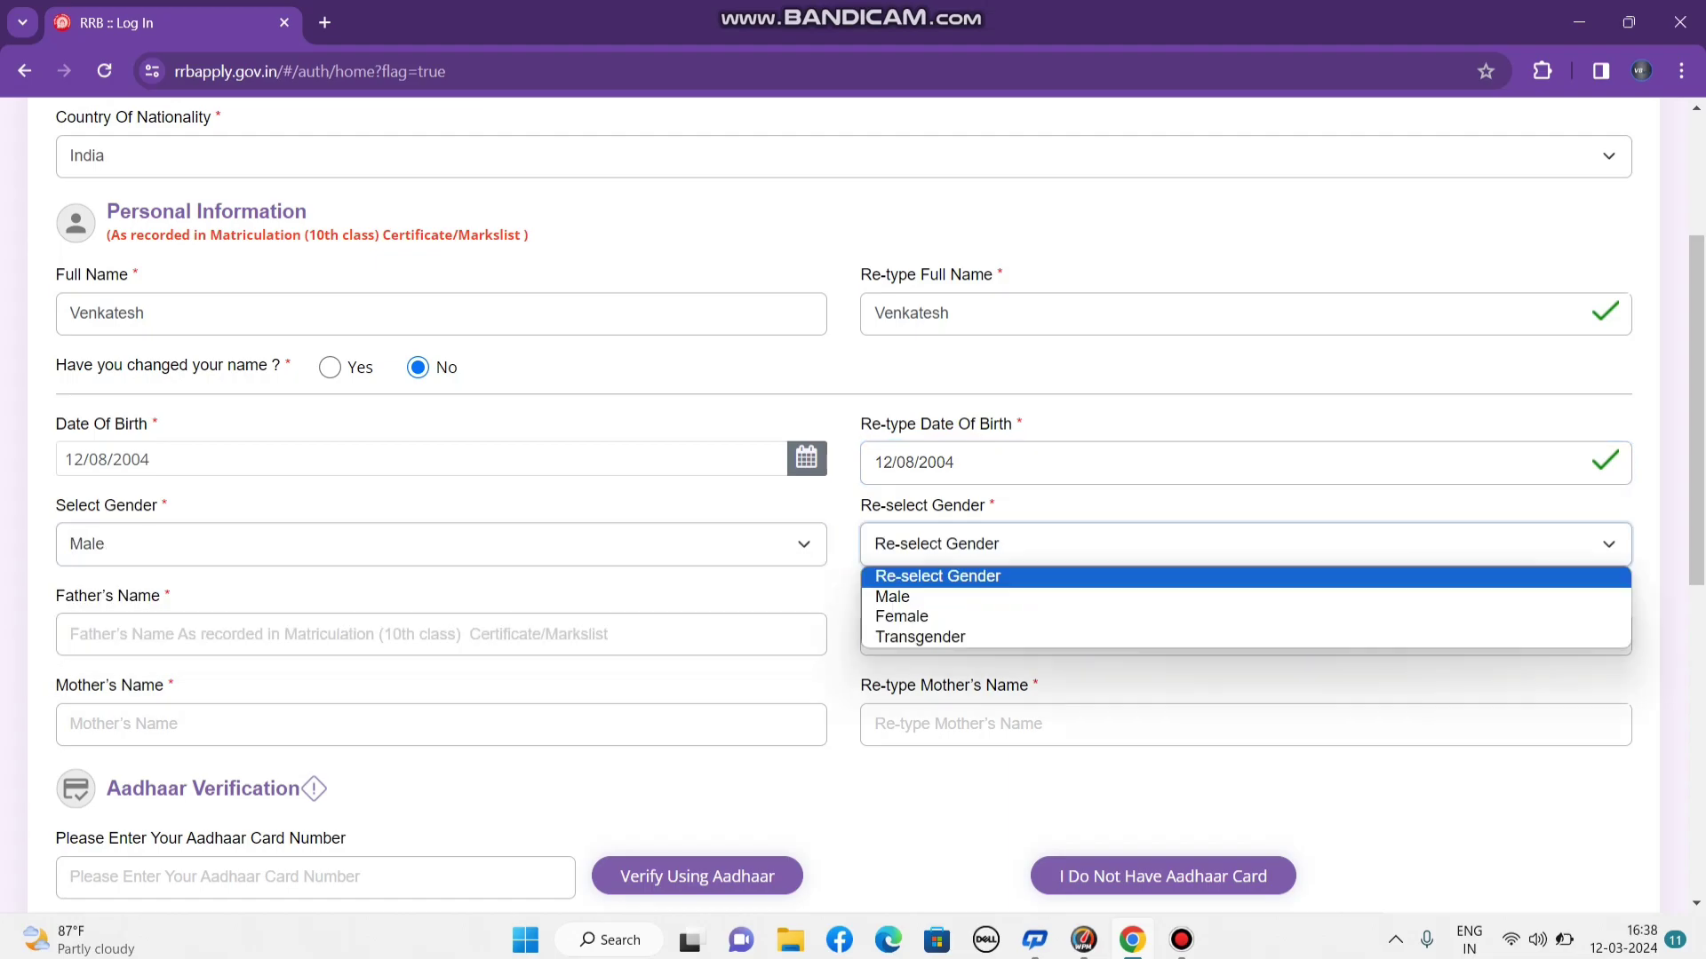
key(Return)
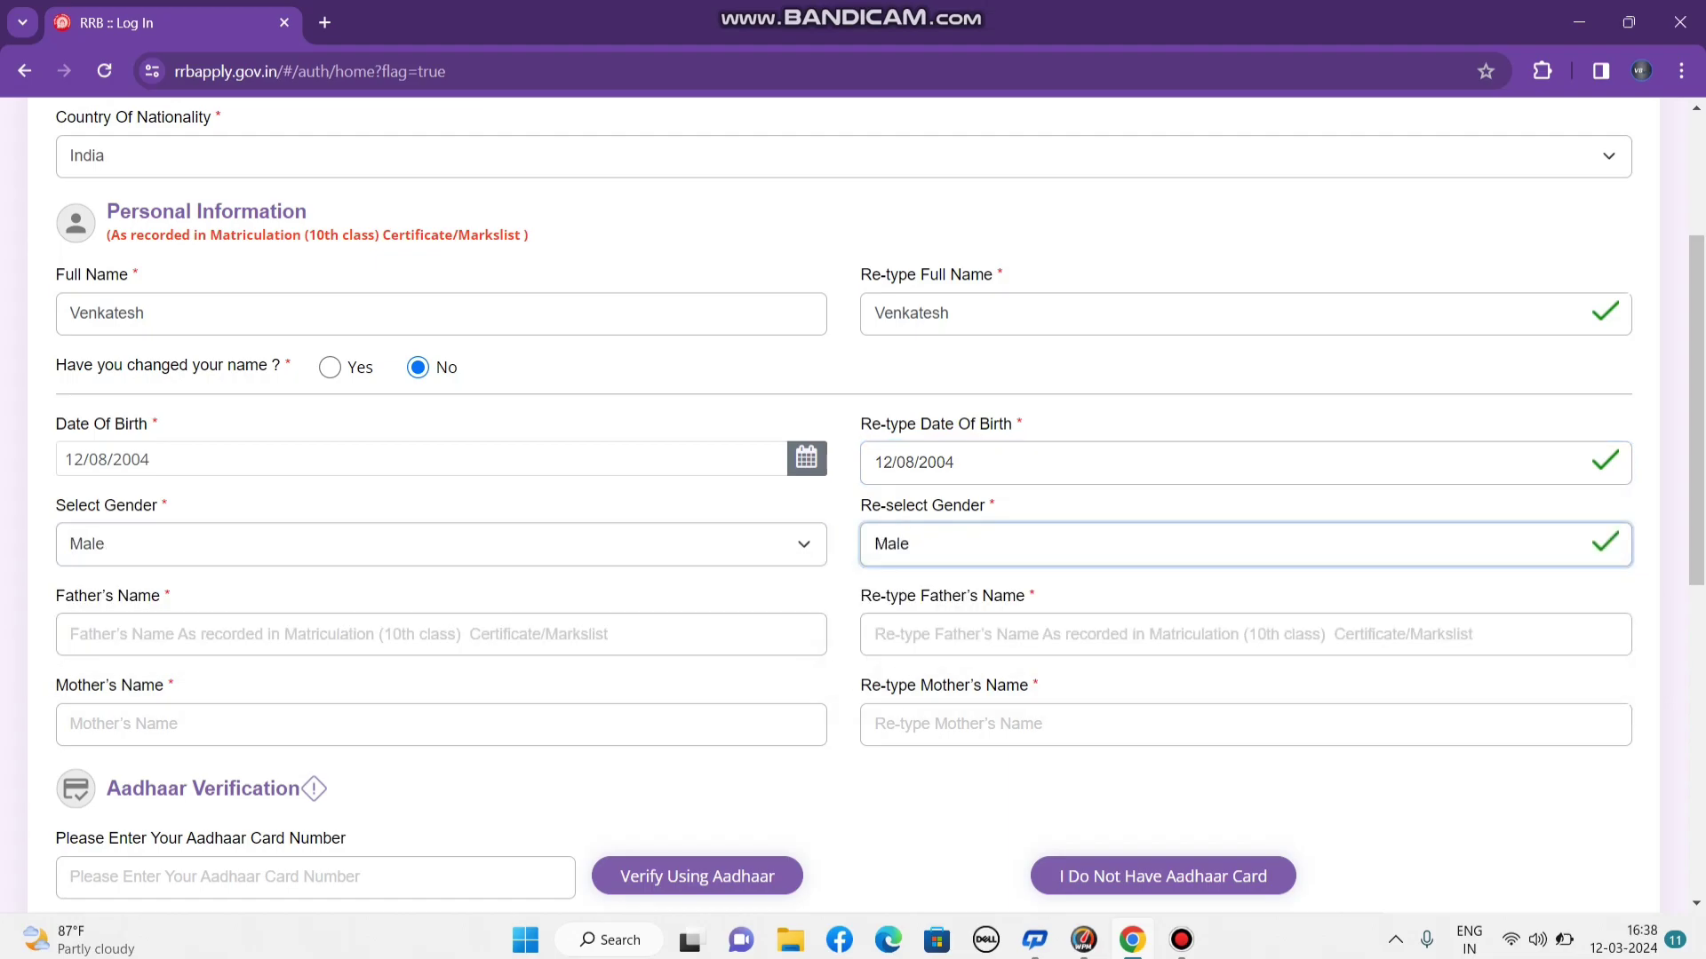
Enter the father's name in both father's name fields
click(71, 634)
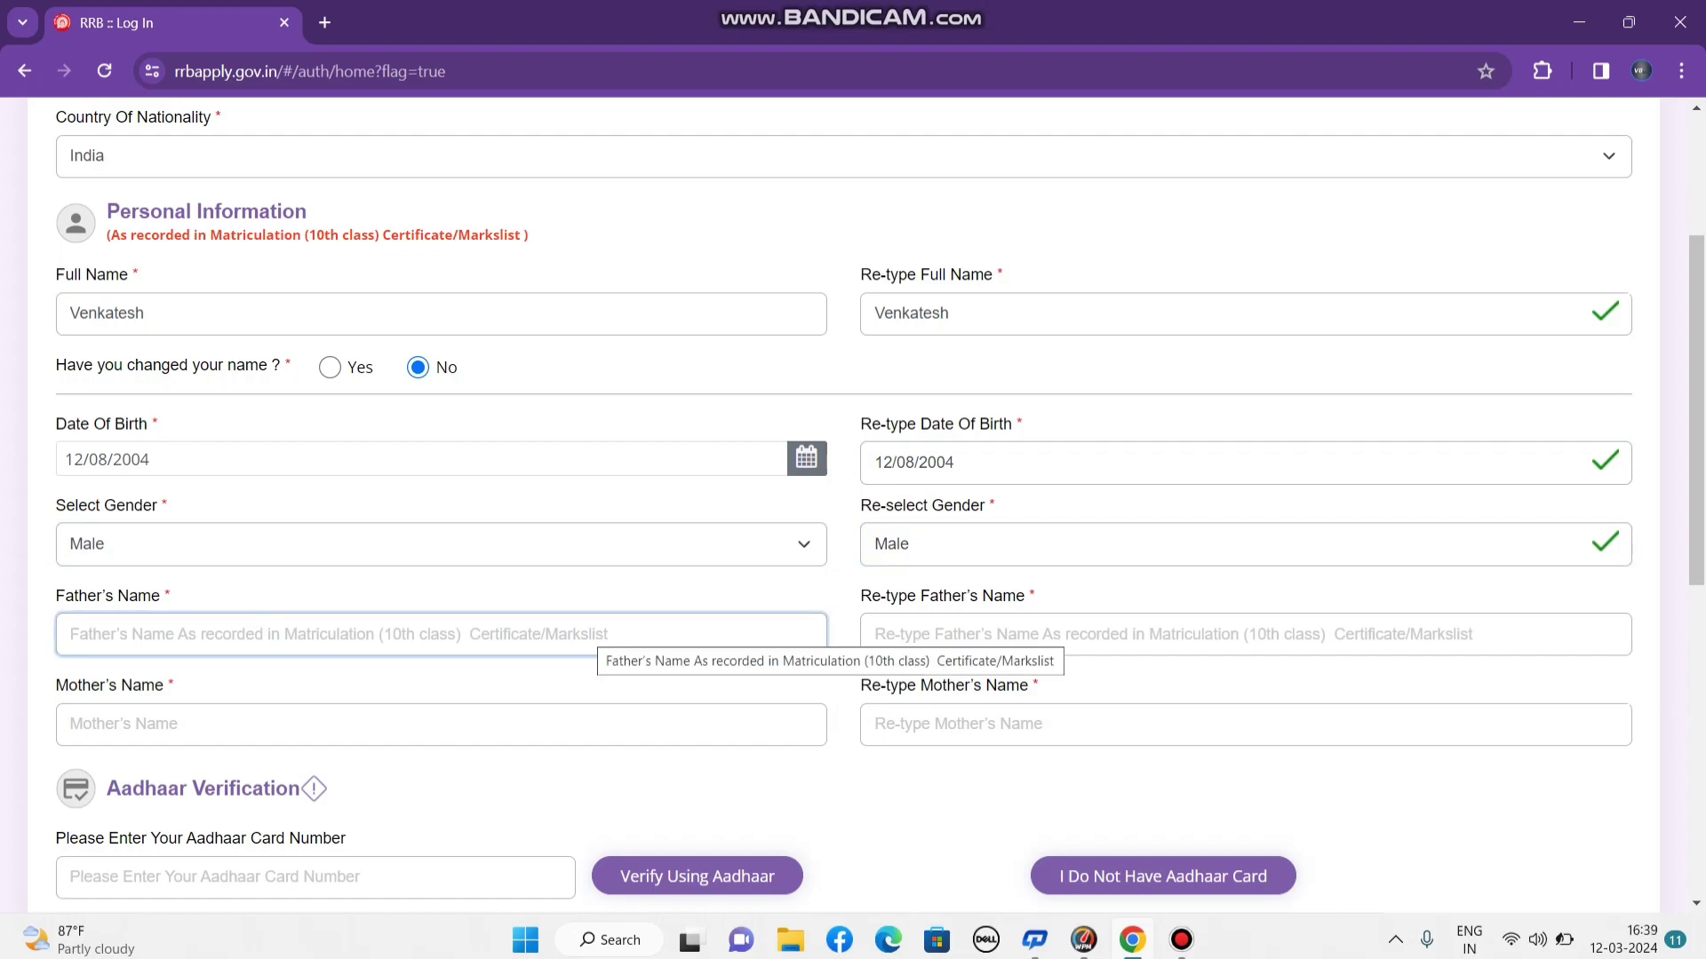
text(Bh)
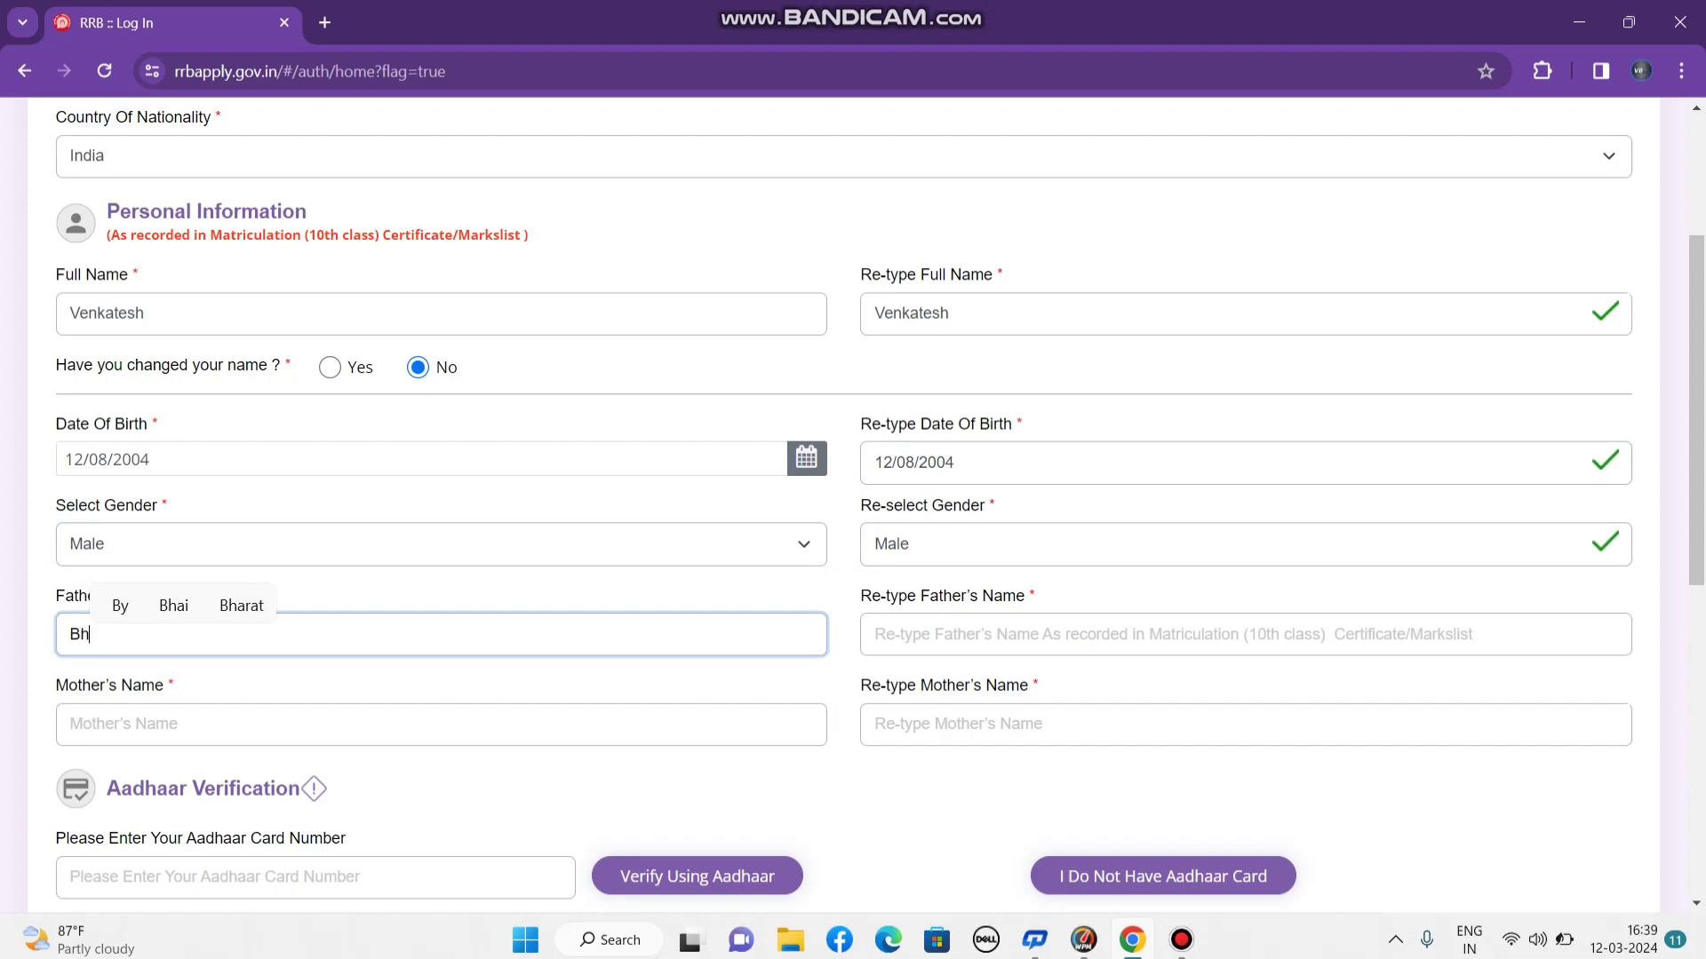
text(imaraya)
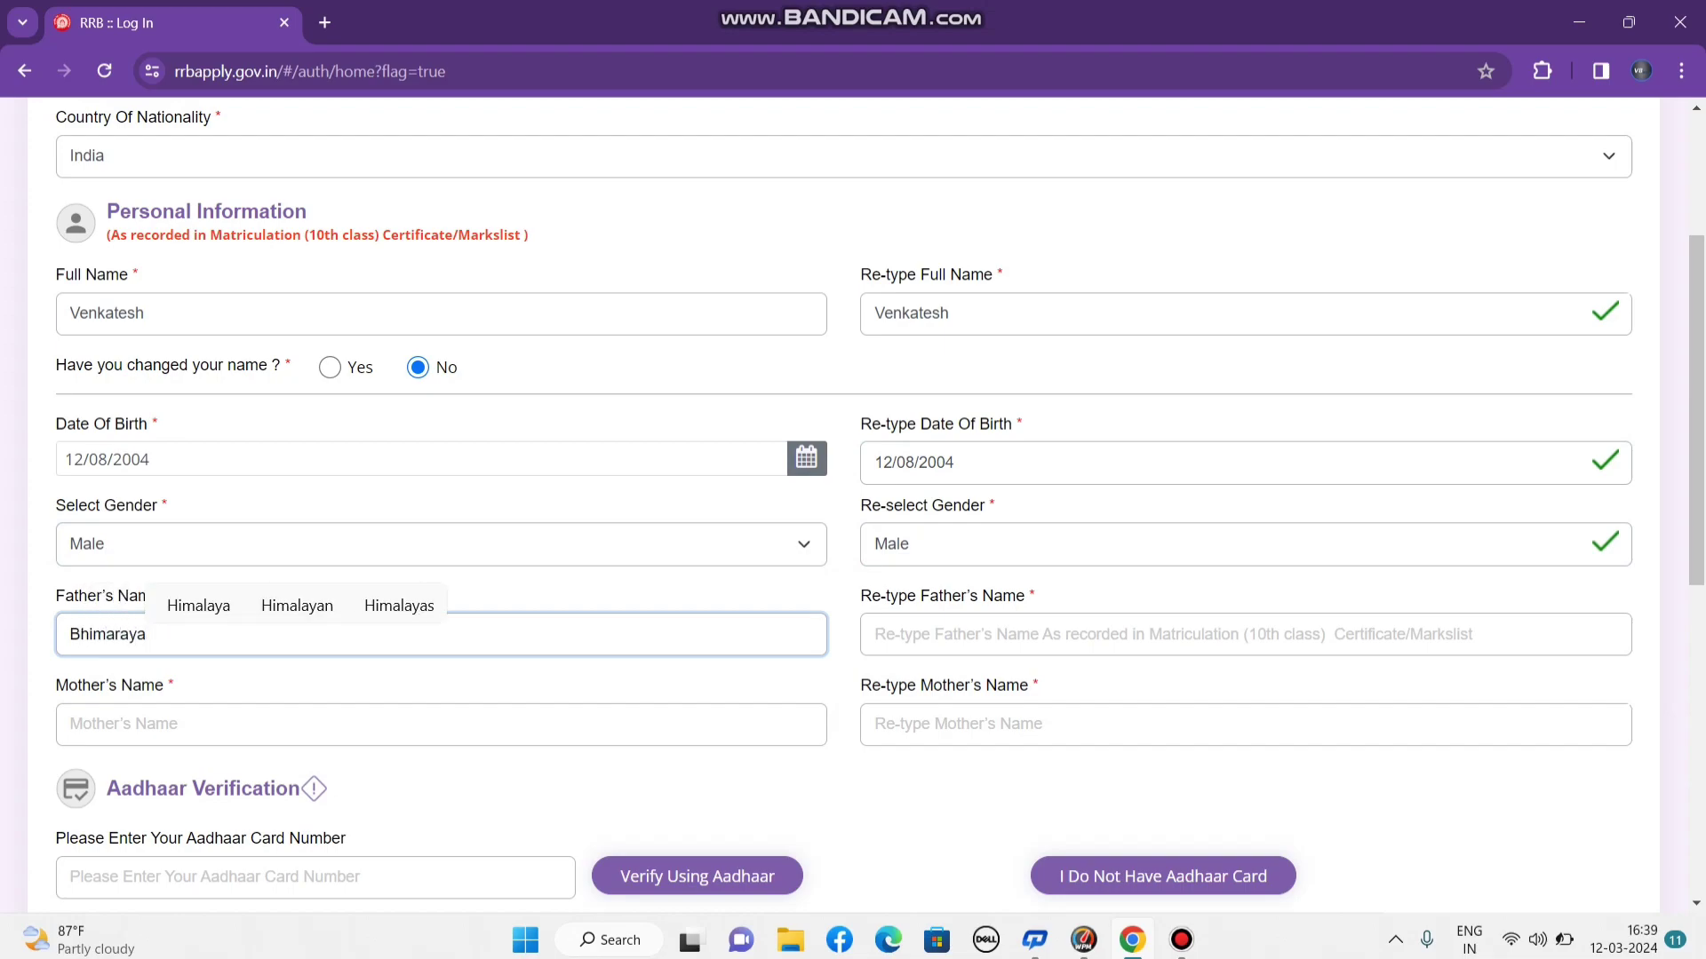
key(Tab)
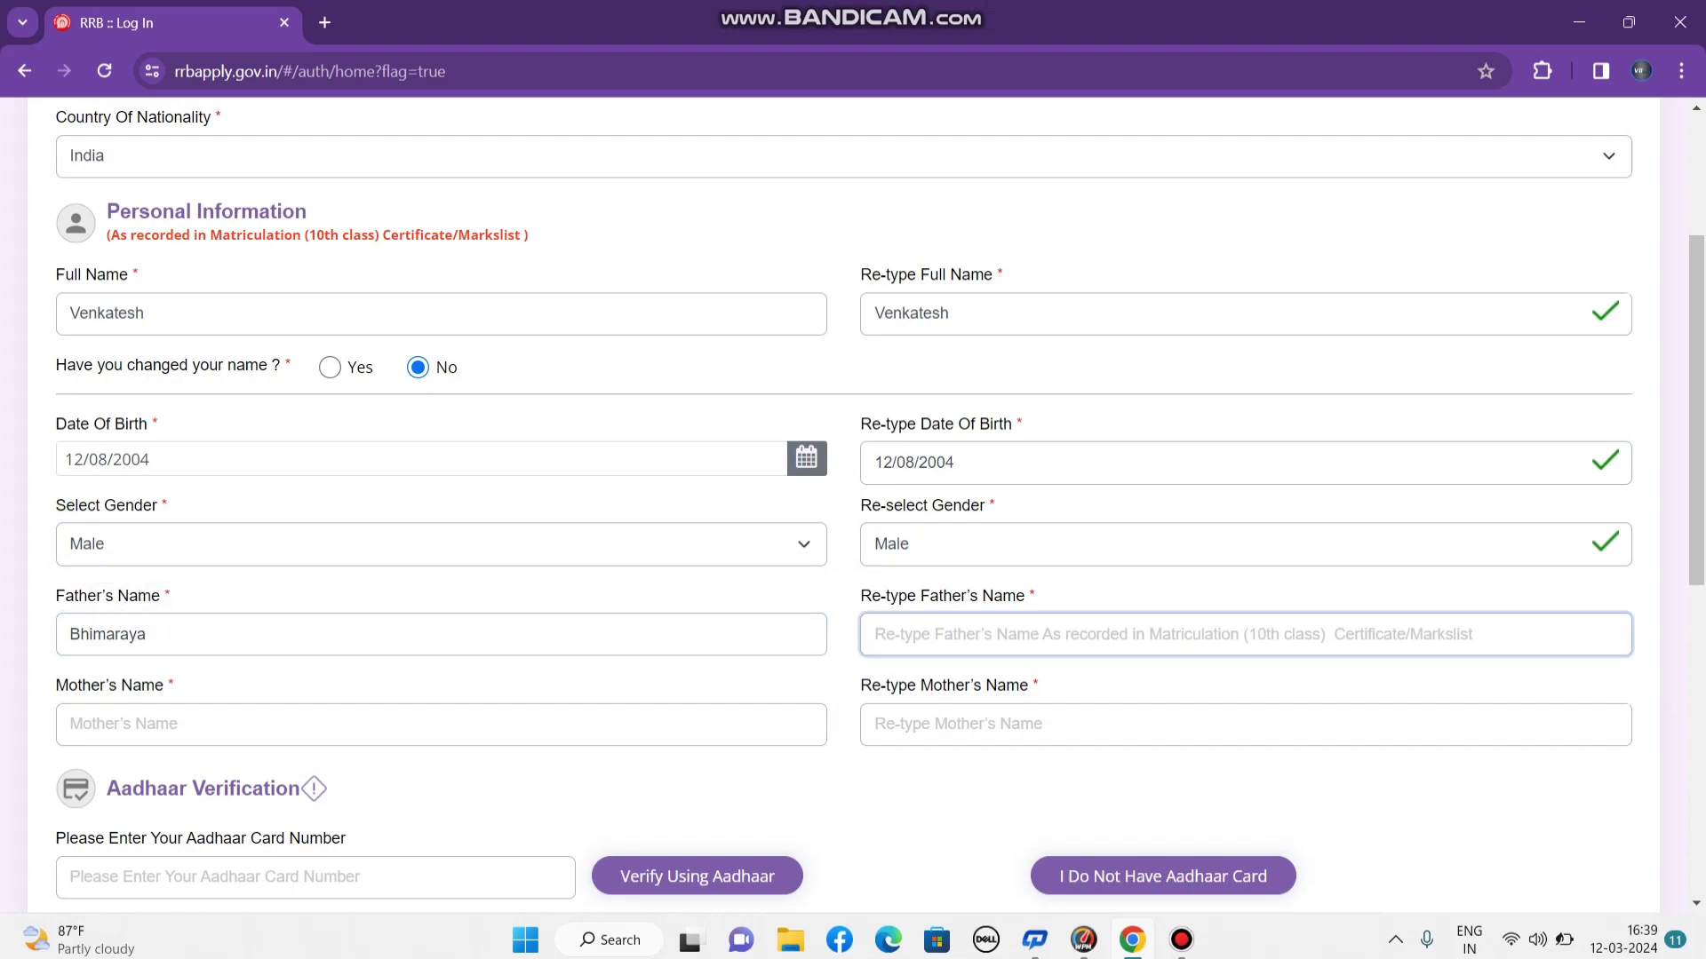
text(Bhimara)
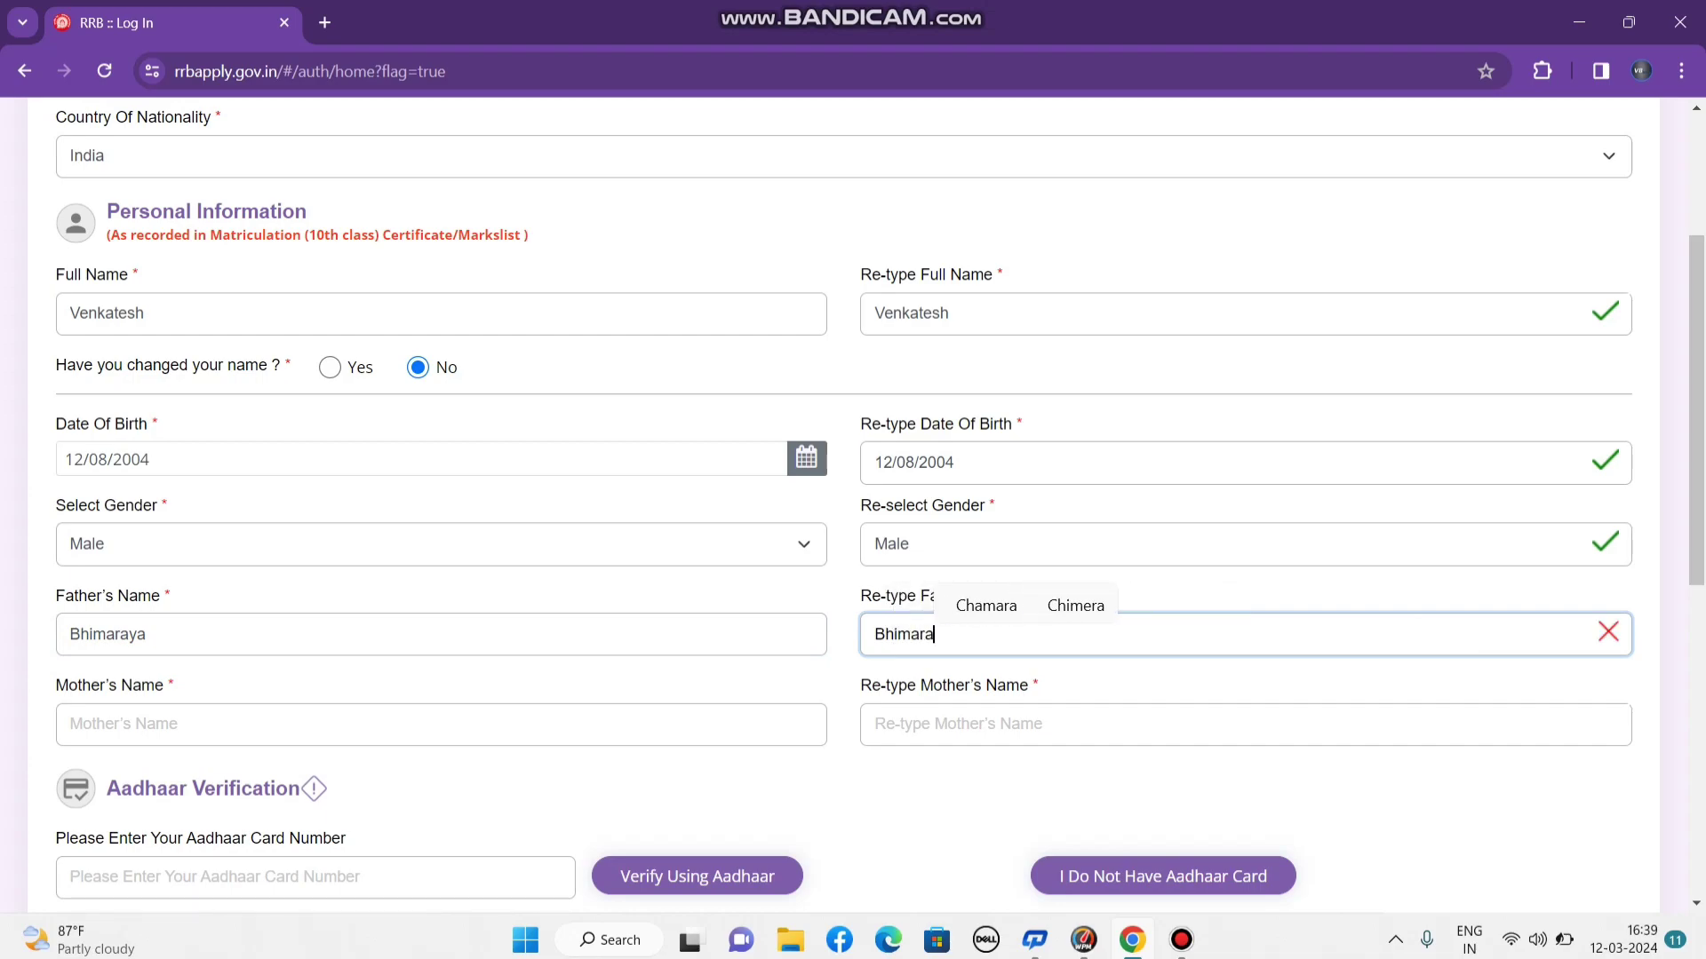
text(ya)
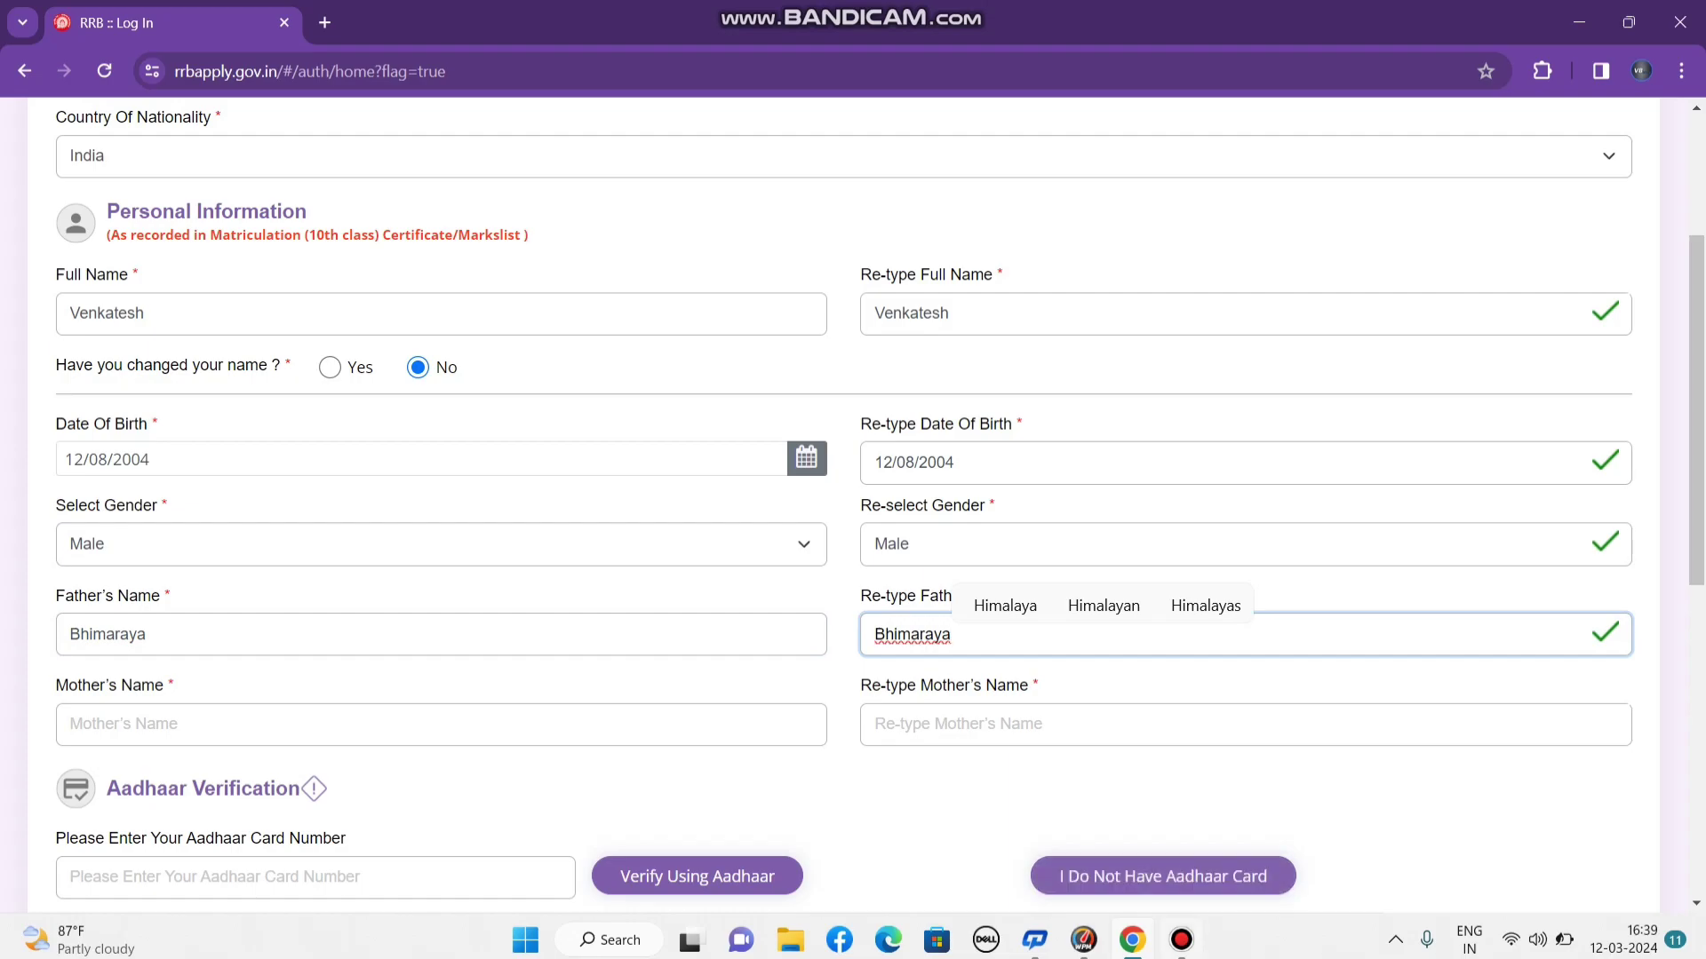
click(1180, 939)
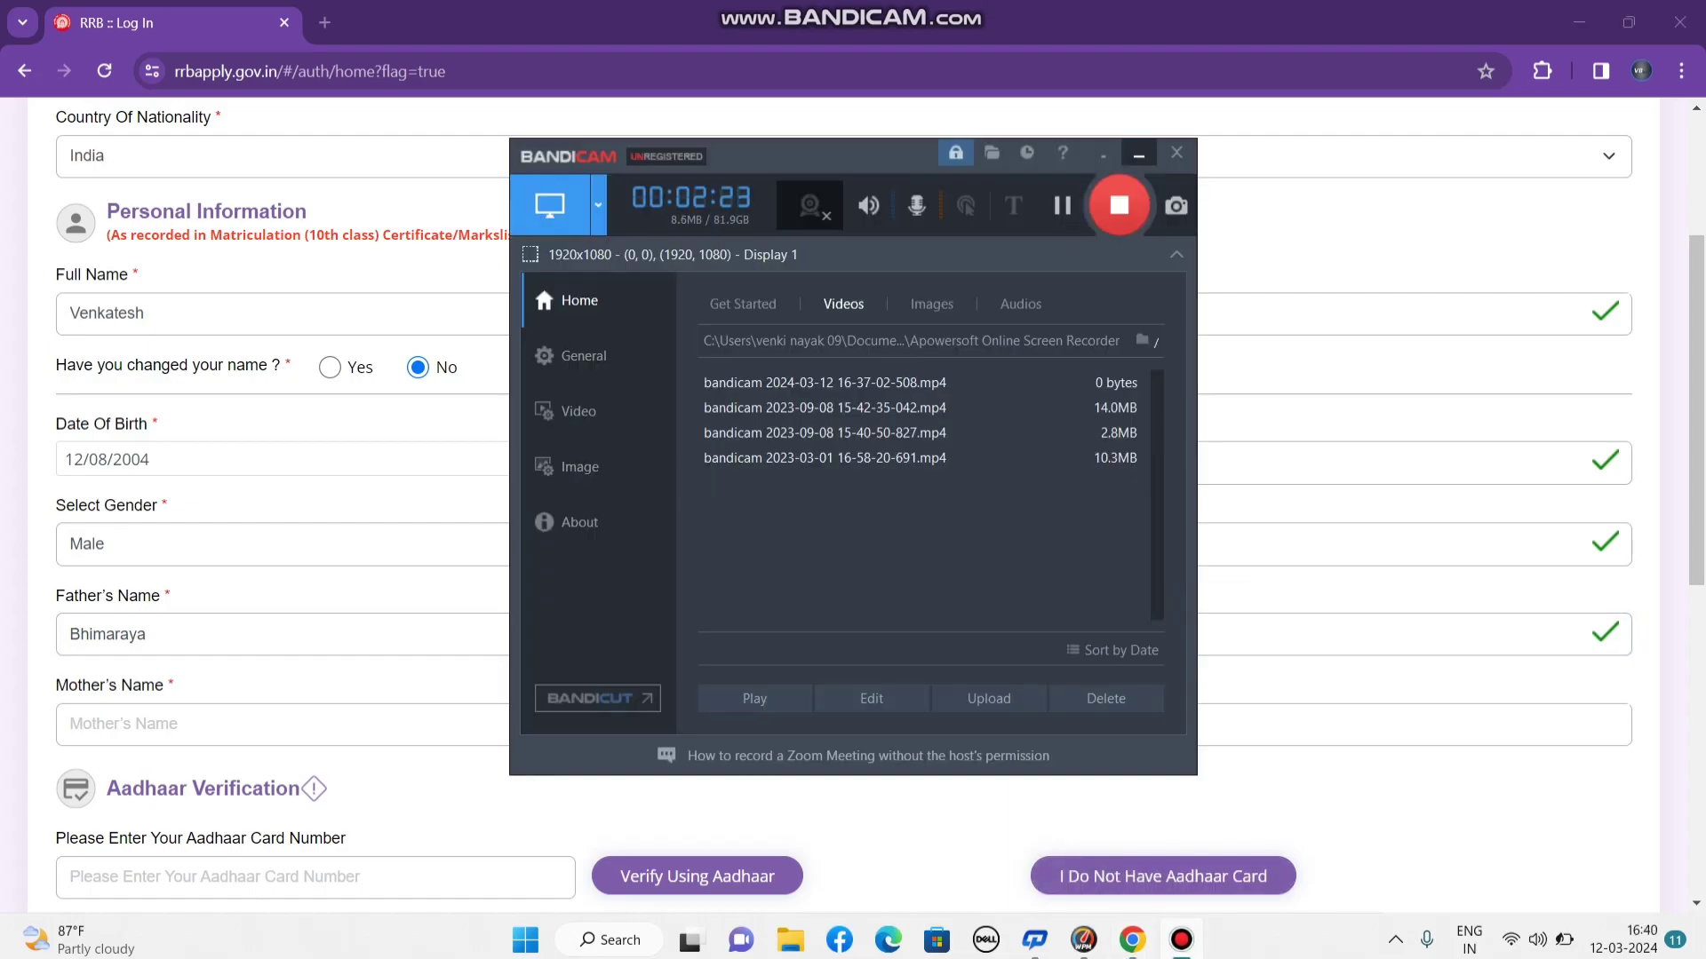
click(1138, 153)
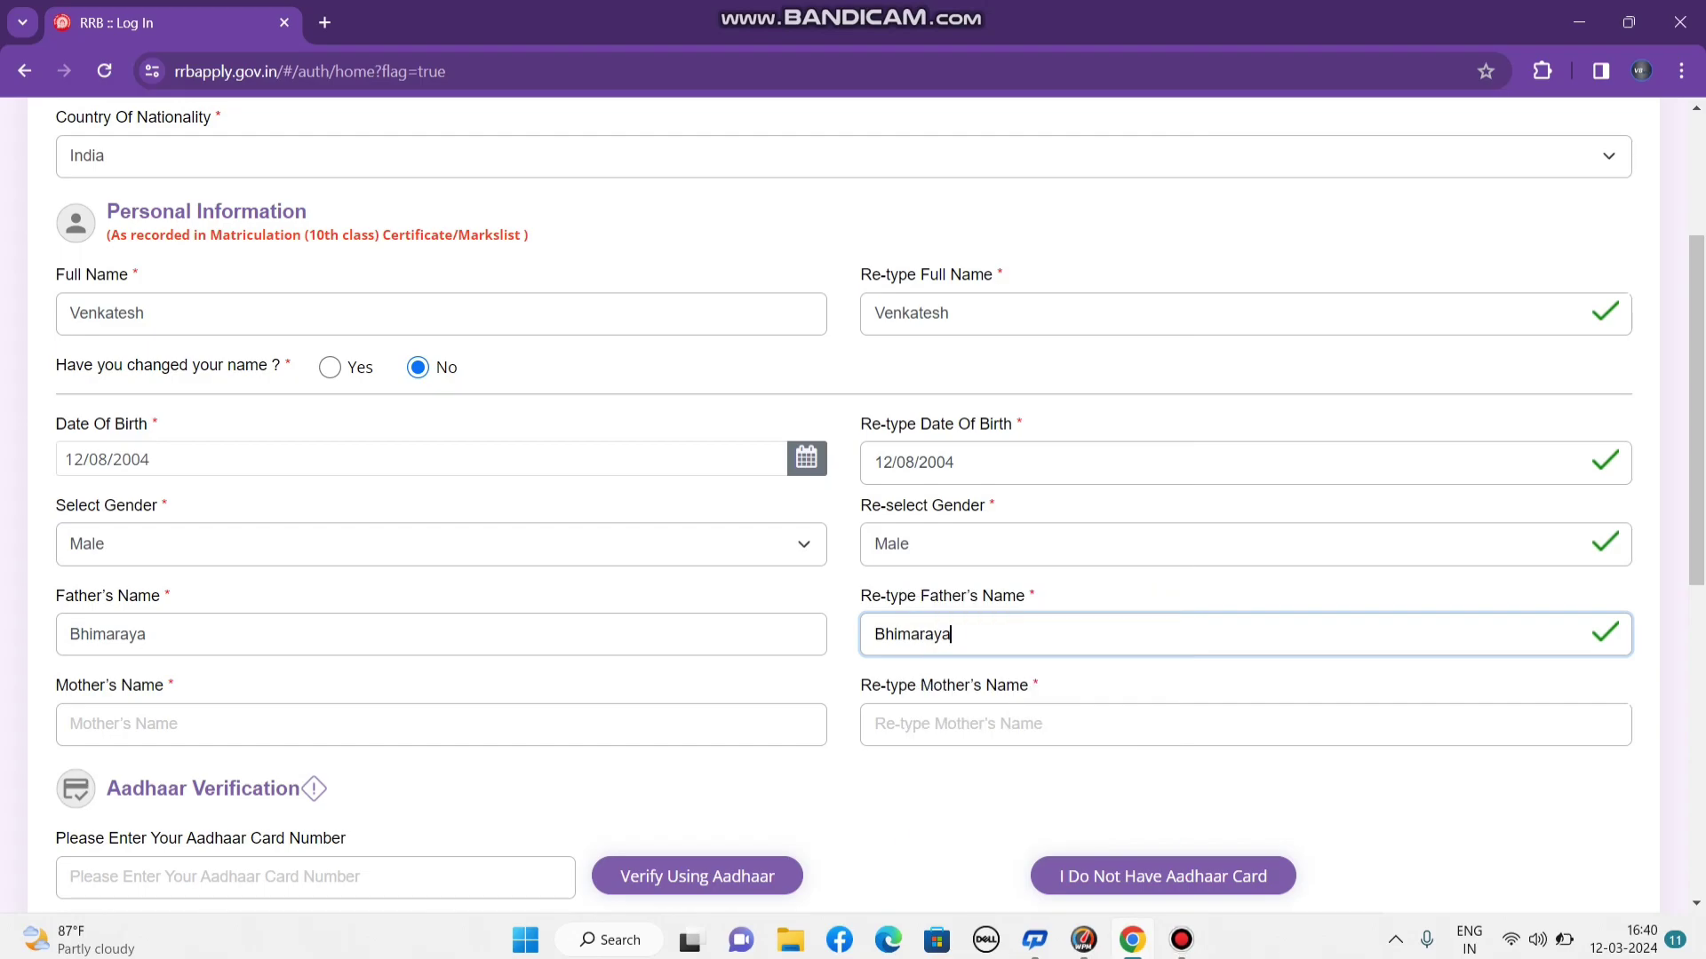
Enter the mother's name in Mother's Name and Re-type Mother's Name
click(71, 724)
text(M)
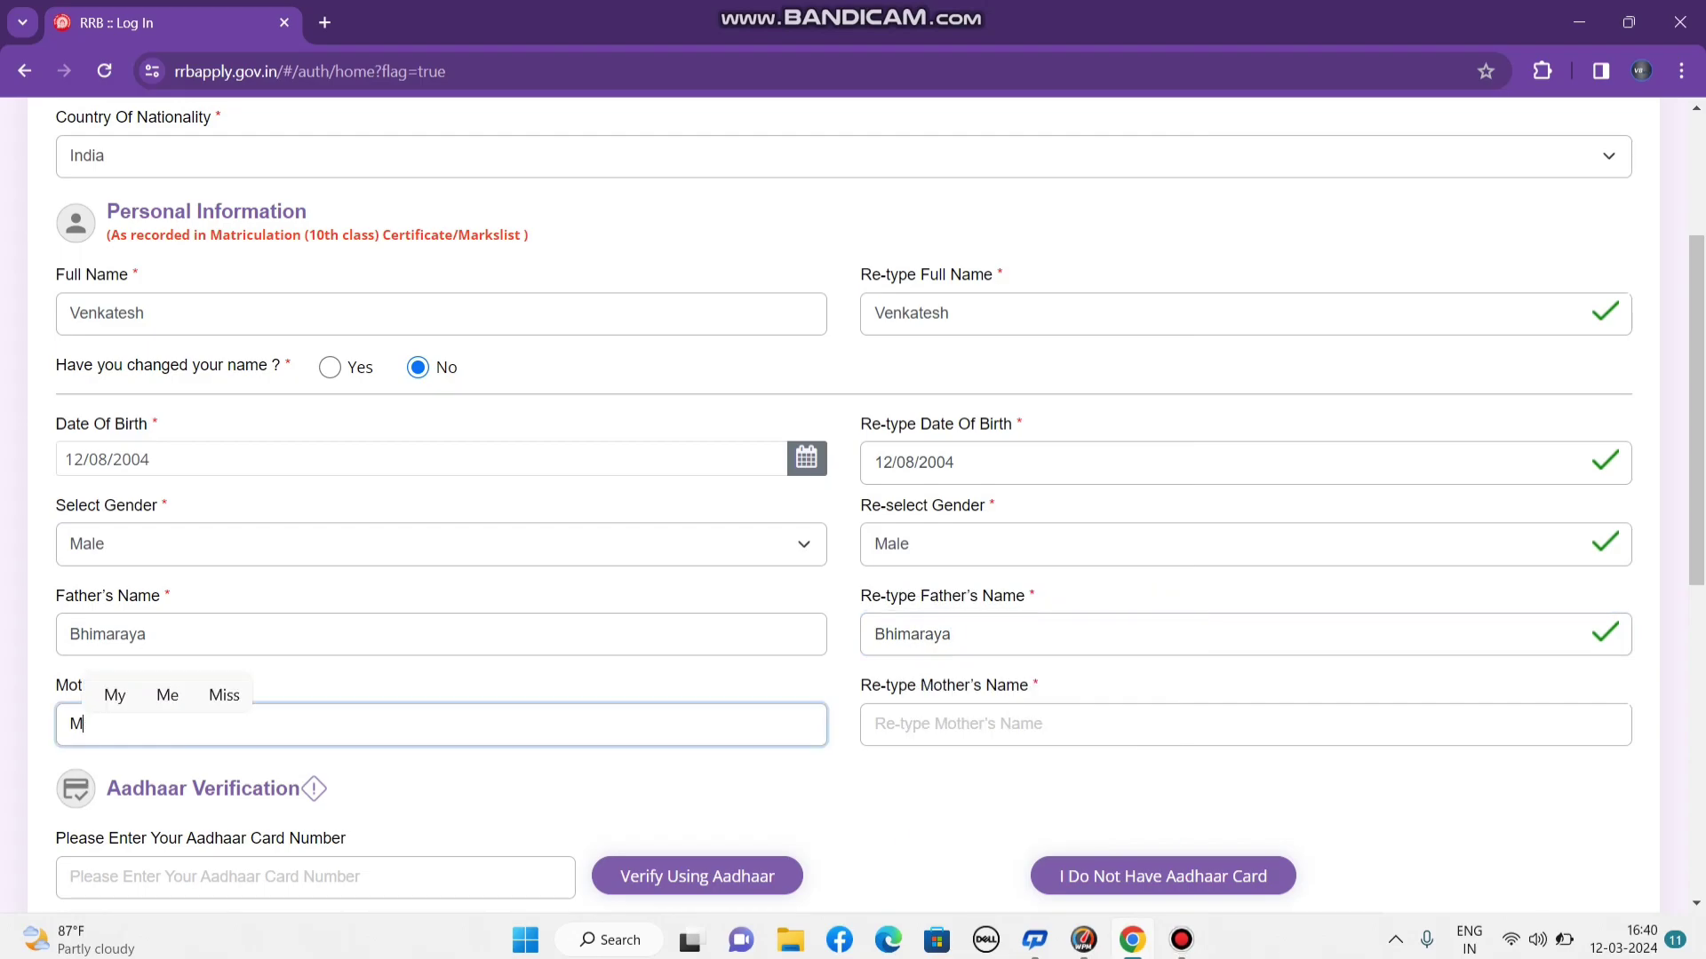
text(ahad)
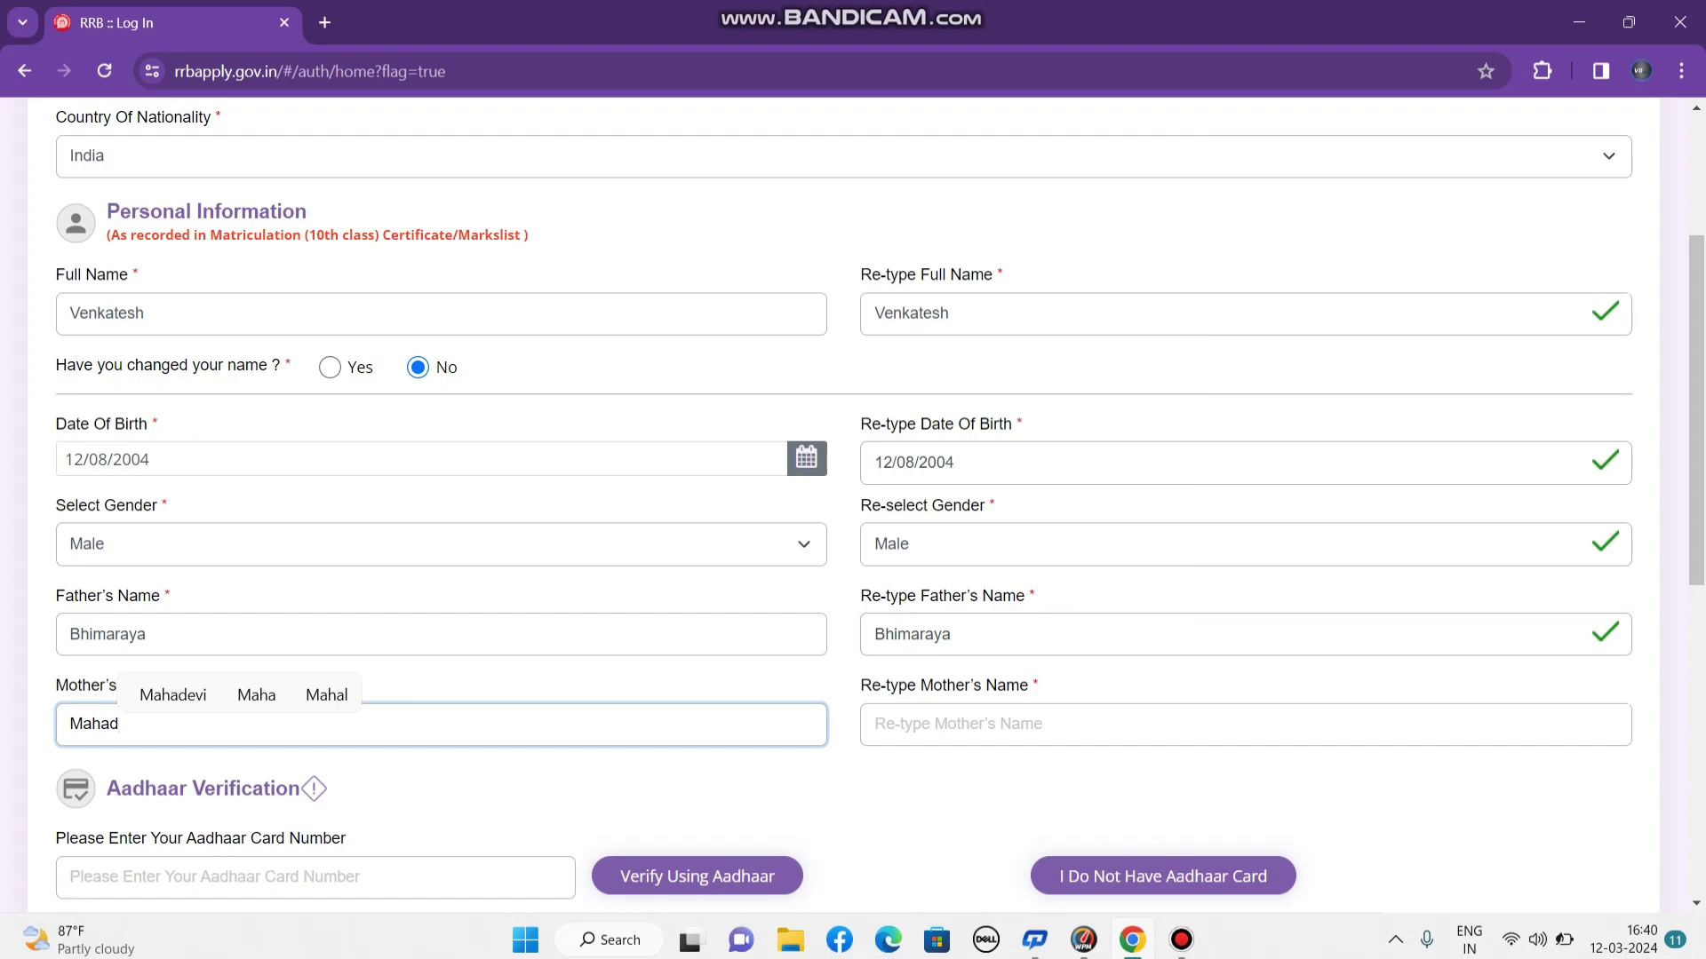
text(evi)
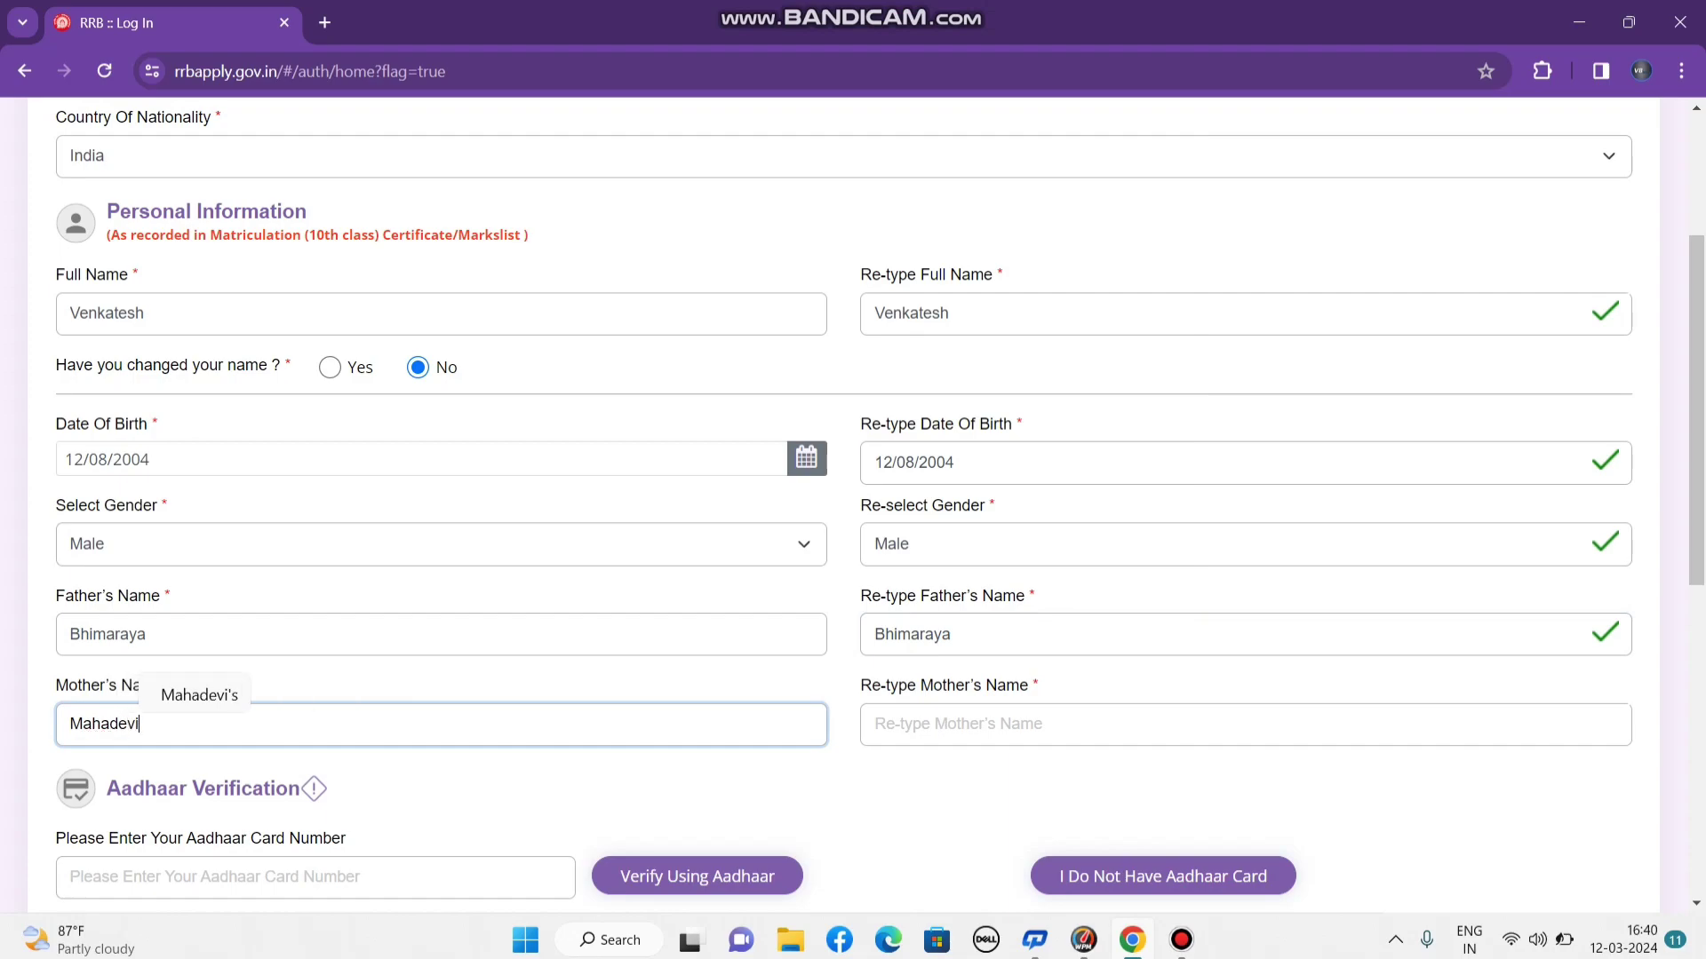
click(977, 724)
text(Mahadevi)
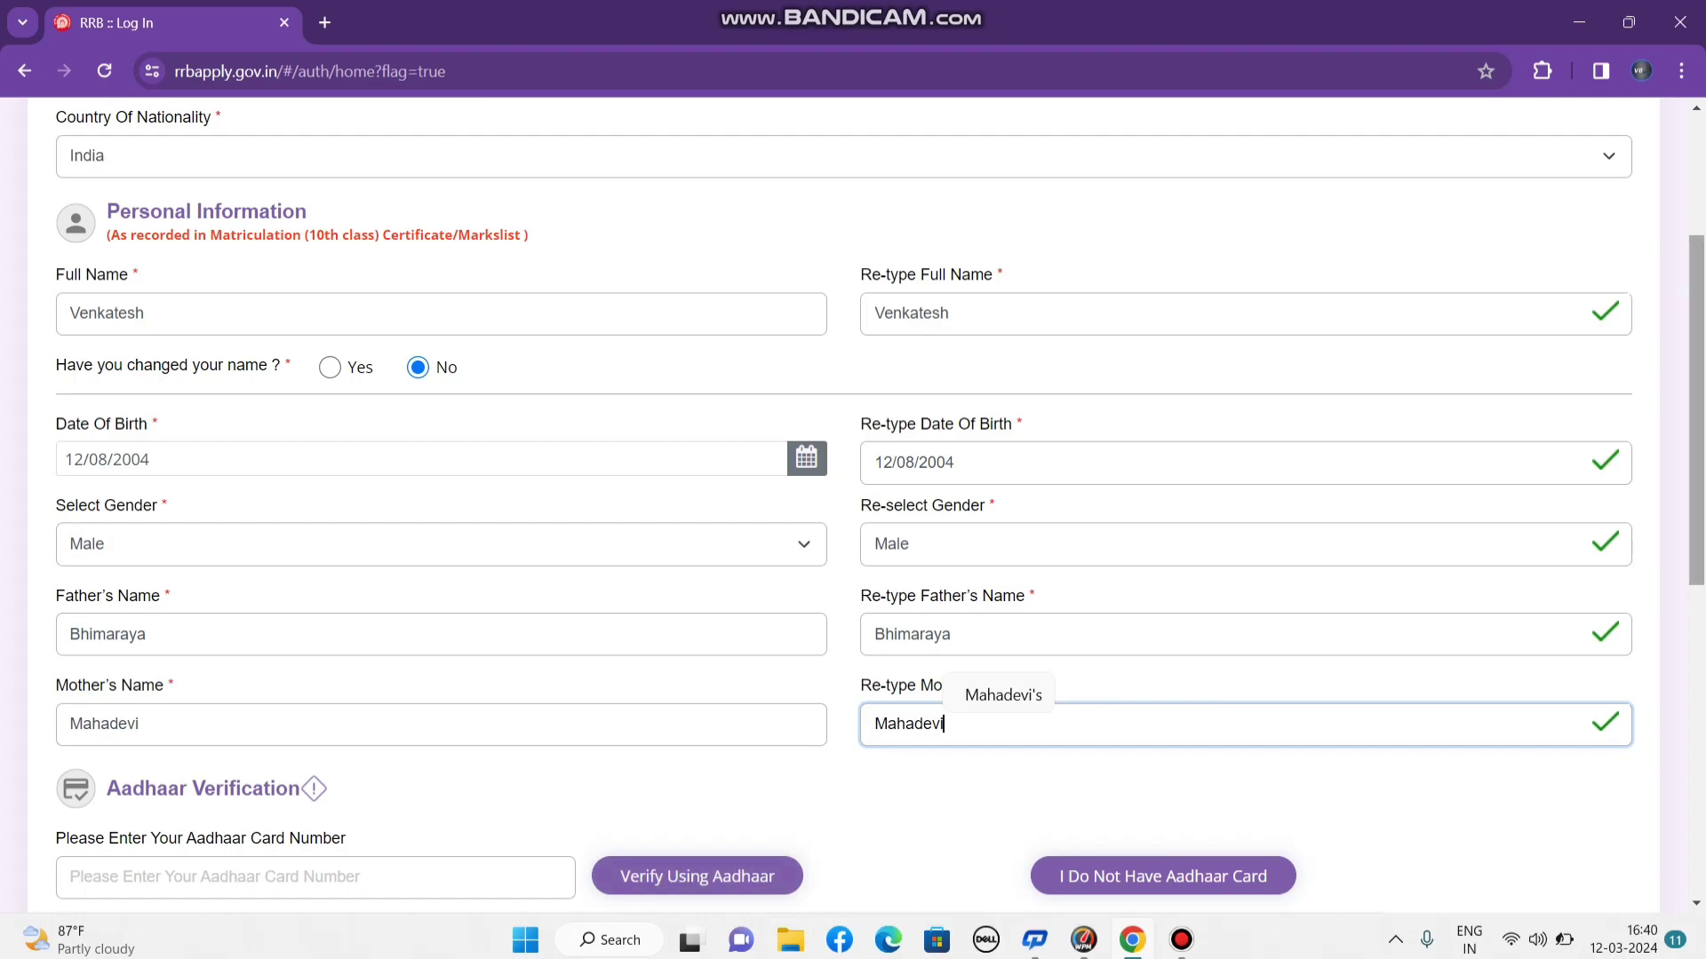
Enter the 12-digit Aadhaar card number to bring up the Aadhaar Verification dialog
scroll(853, 506, down, 2)
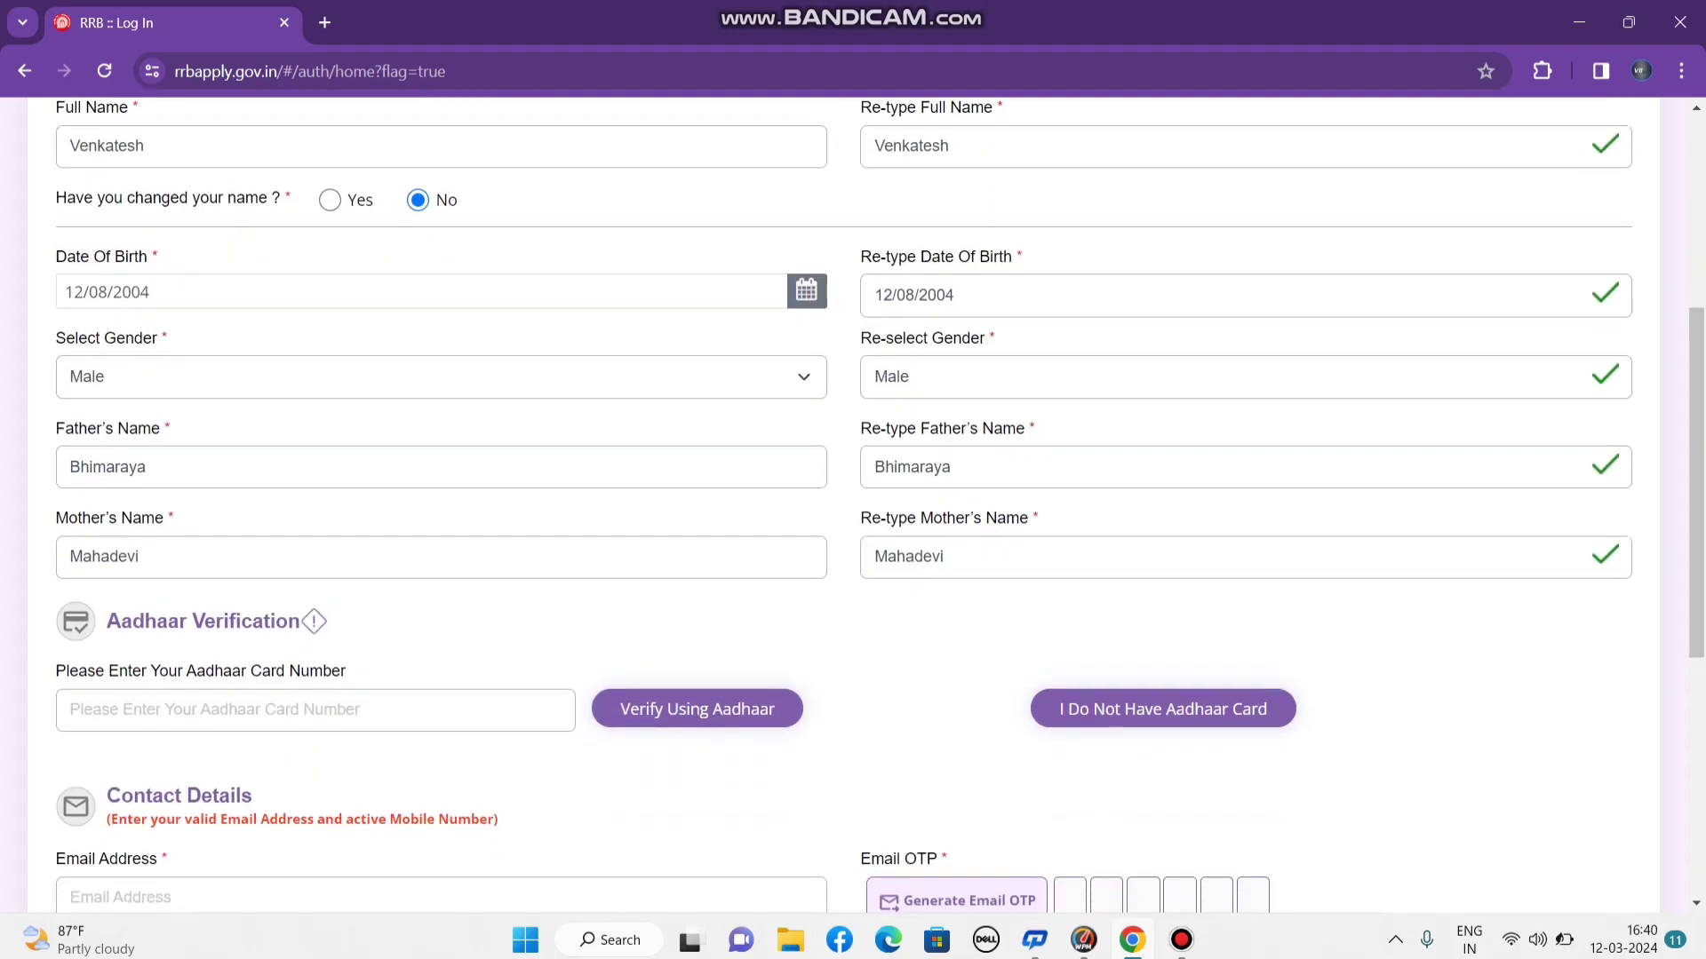
click(70, 709)
text(**)
text(**)
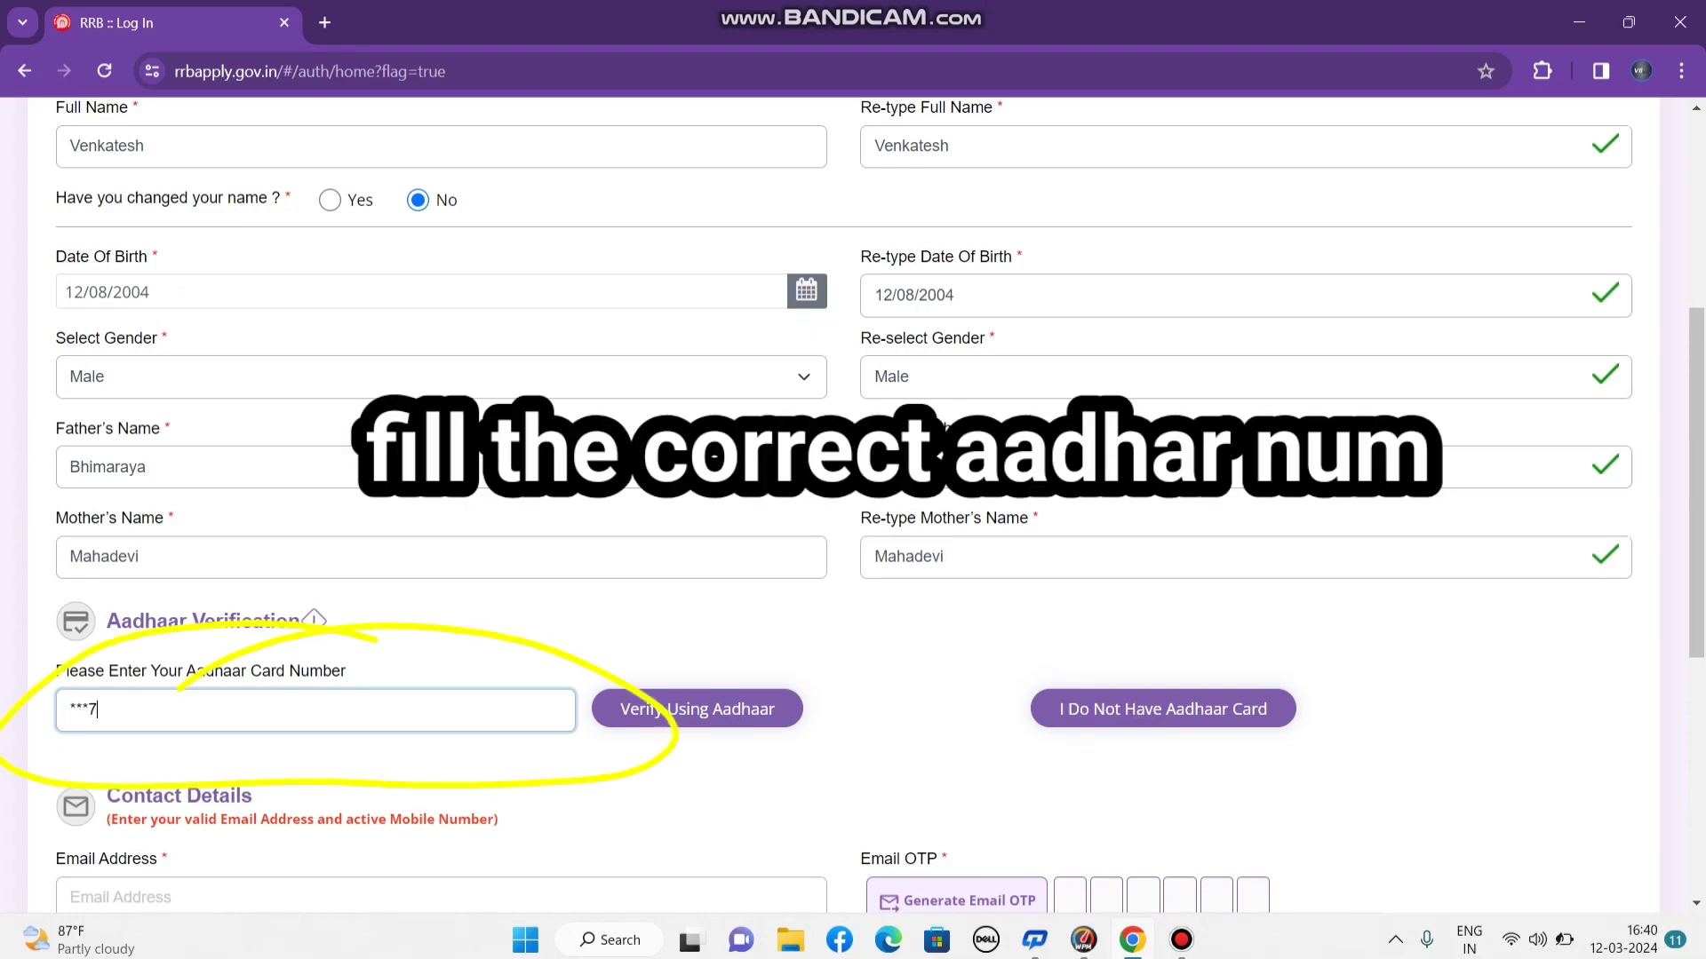
text(********)
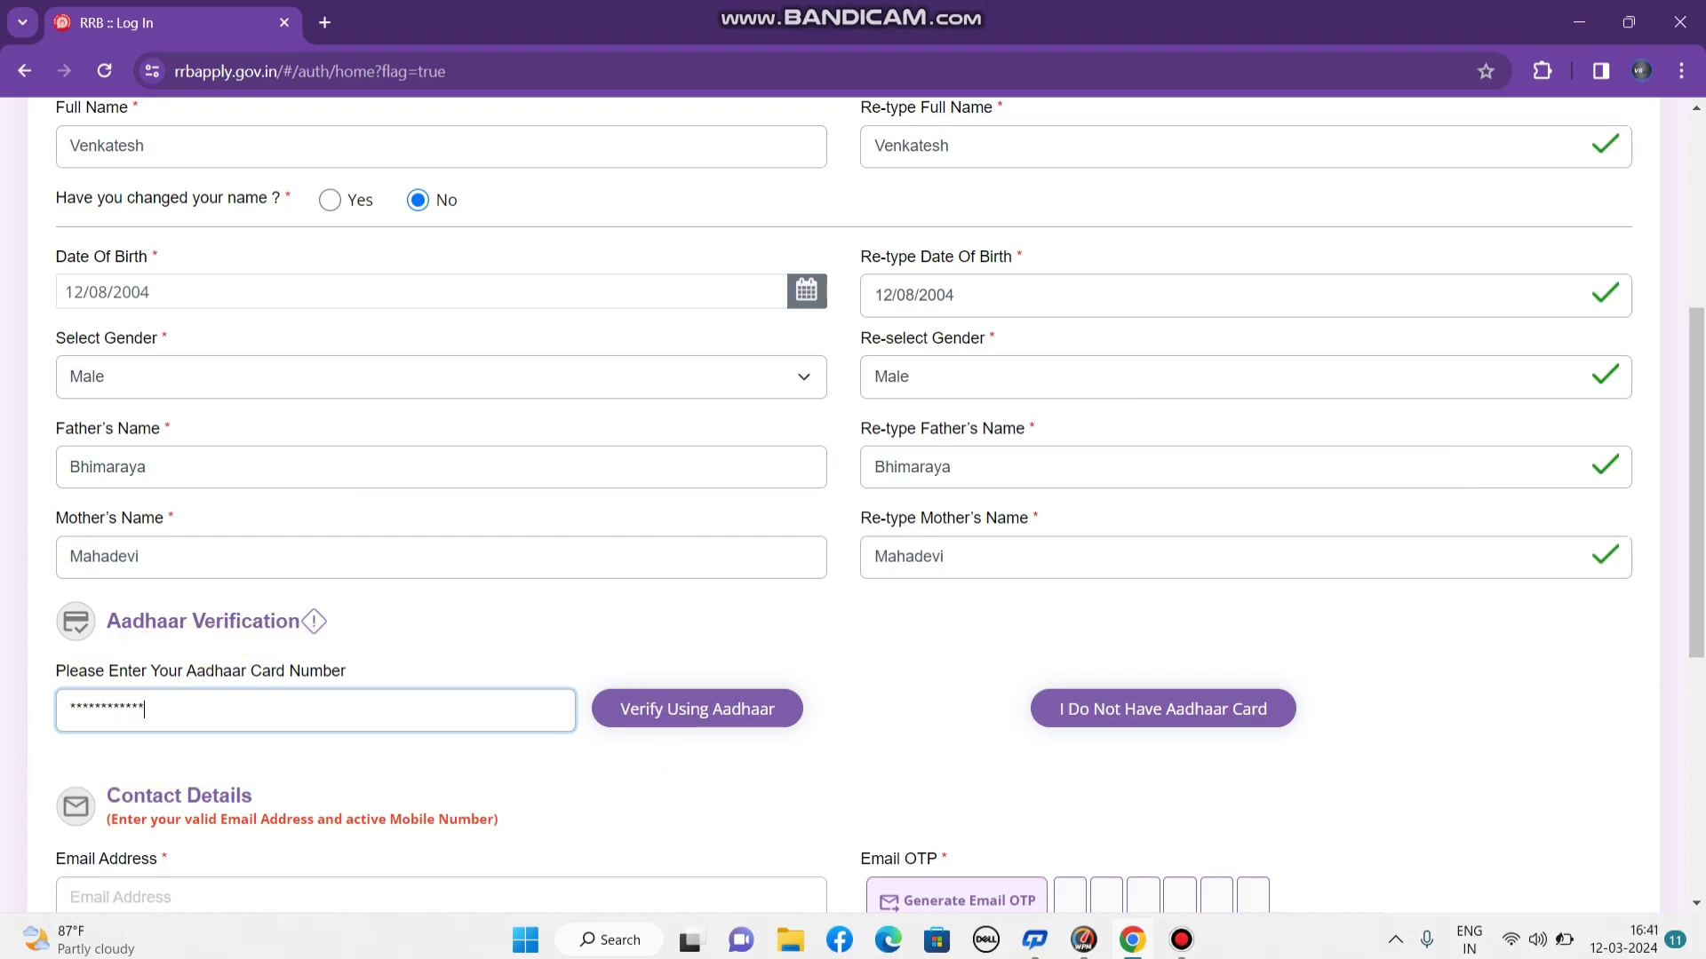
key(Return)
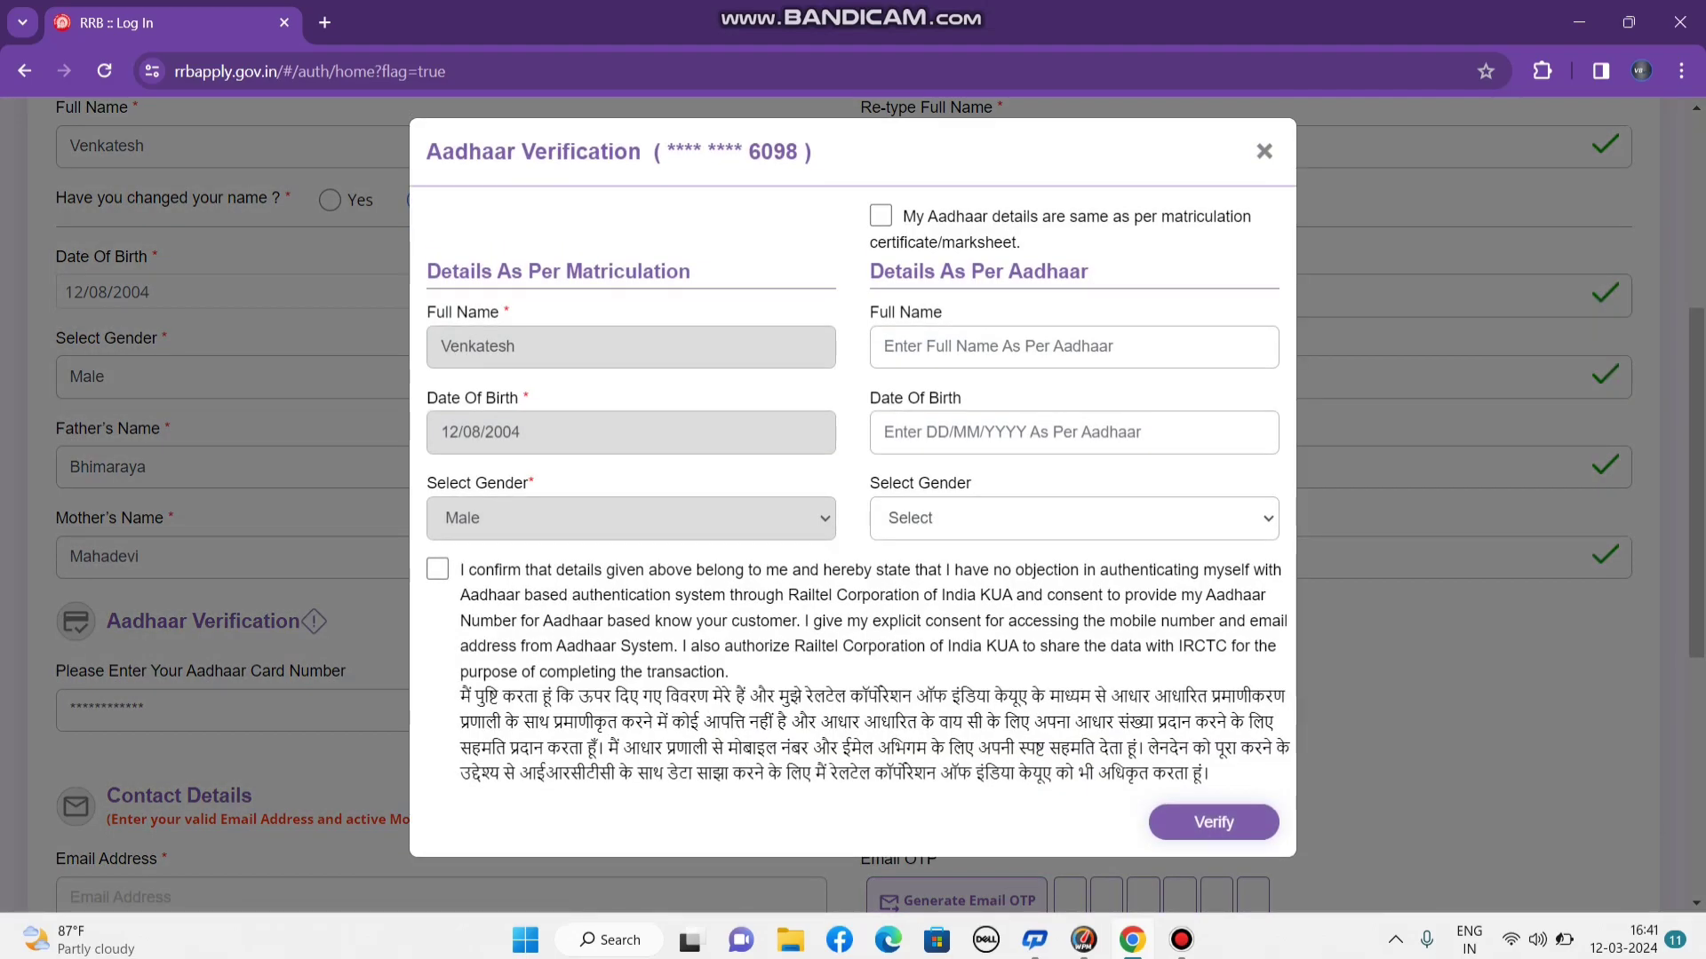
Type the full name and begin the date of birth as per Aadhaar
click(888, 346)
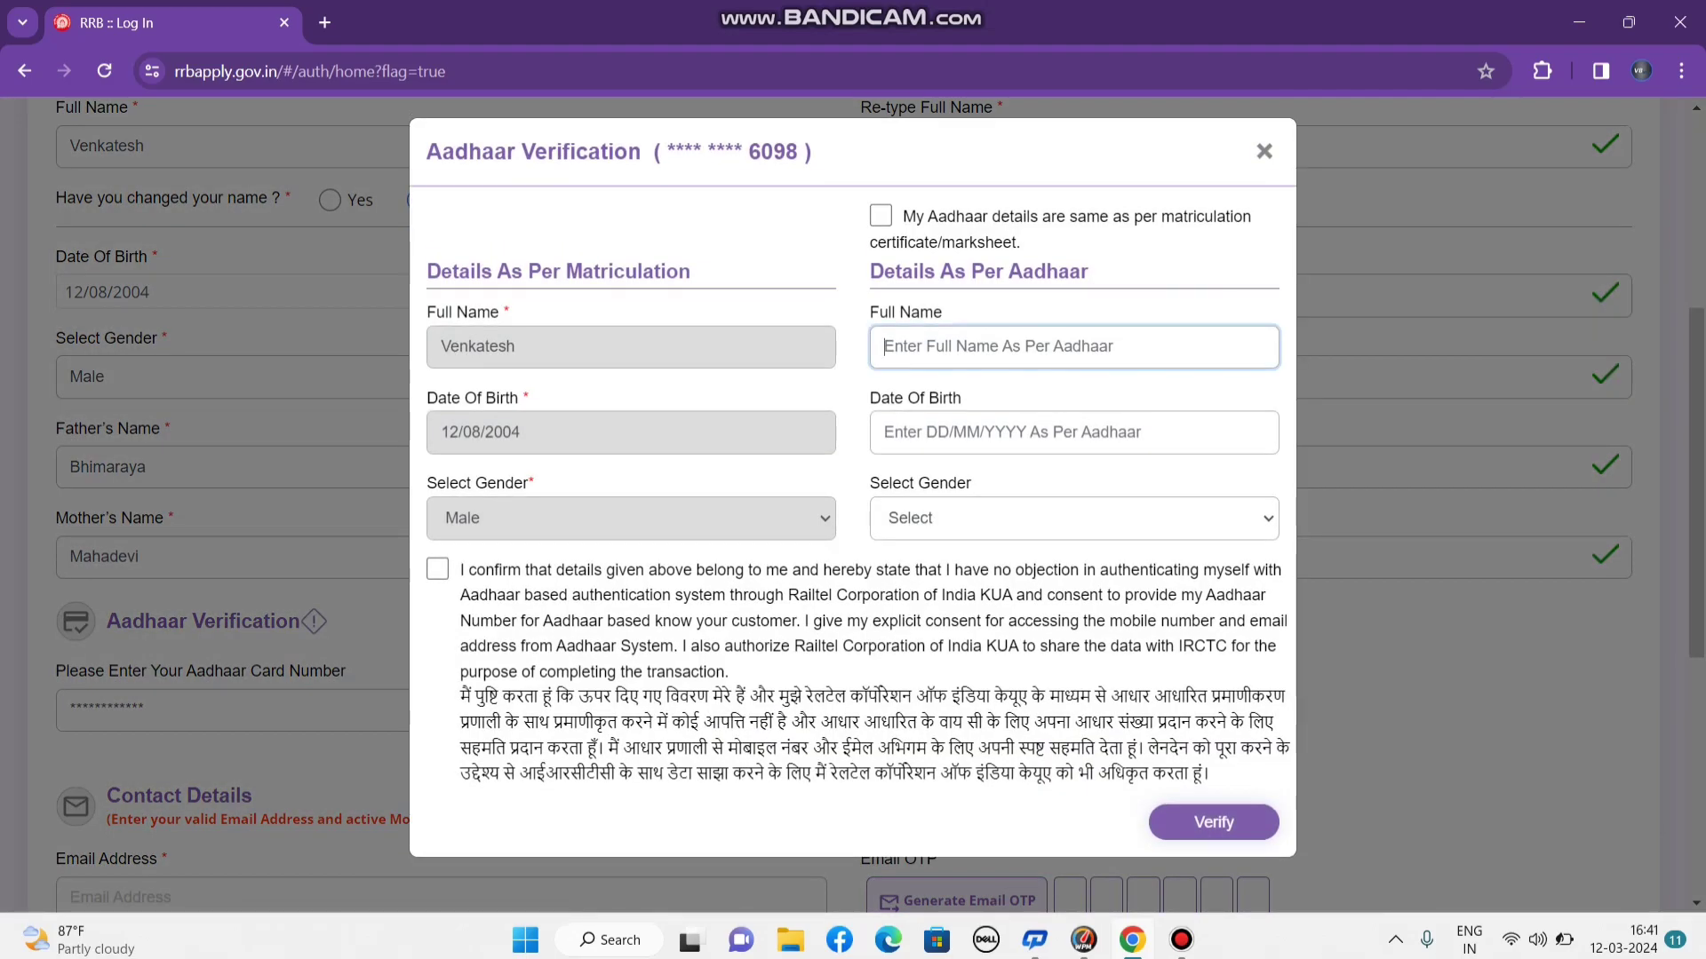
text(V)
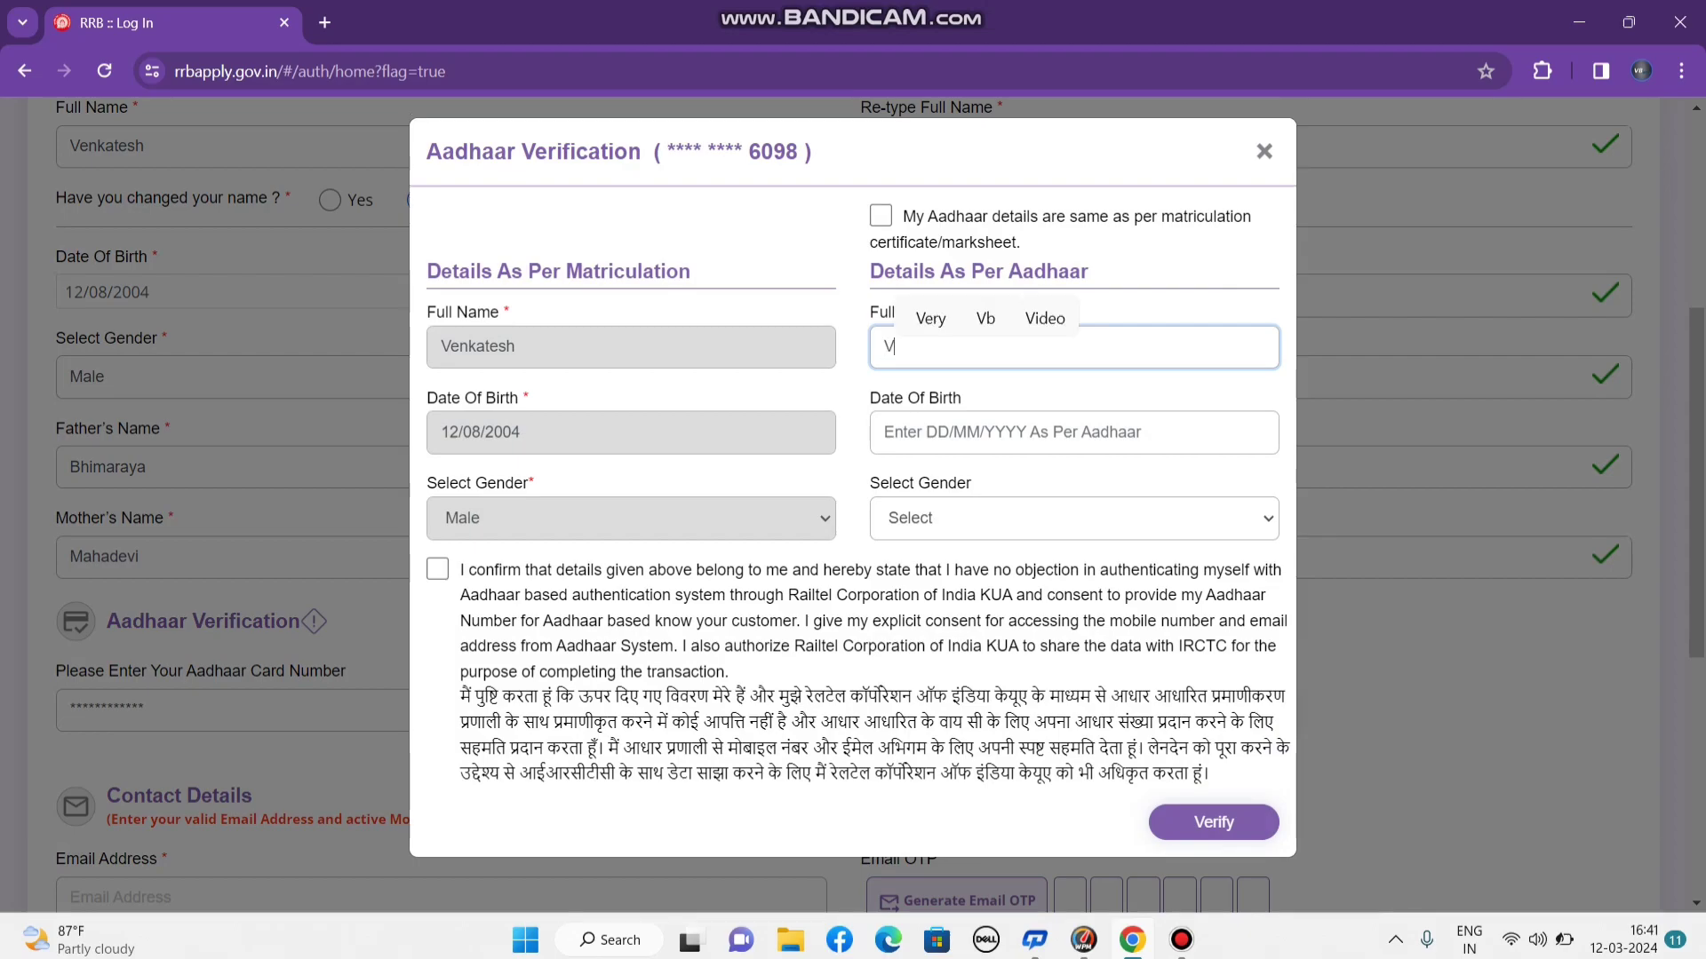
text(EN)
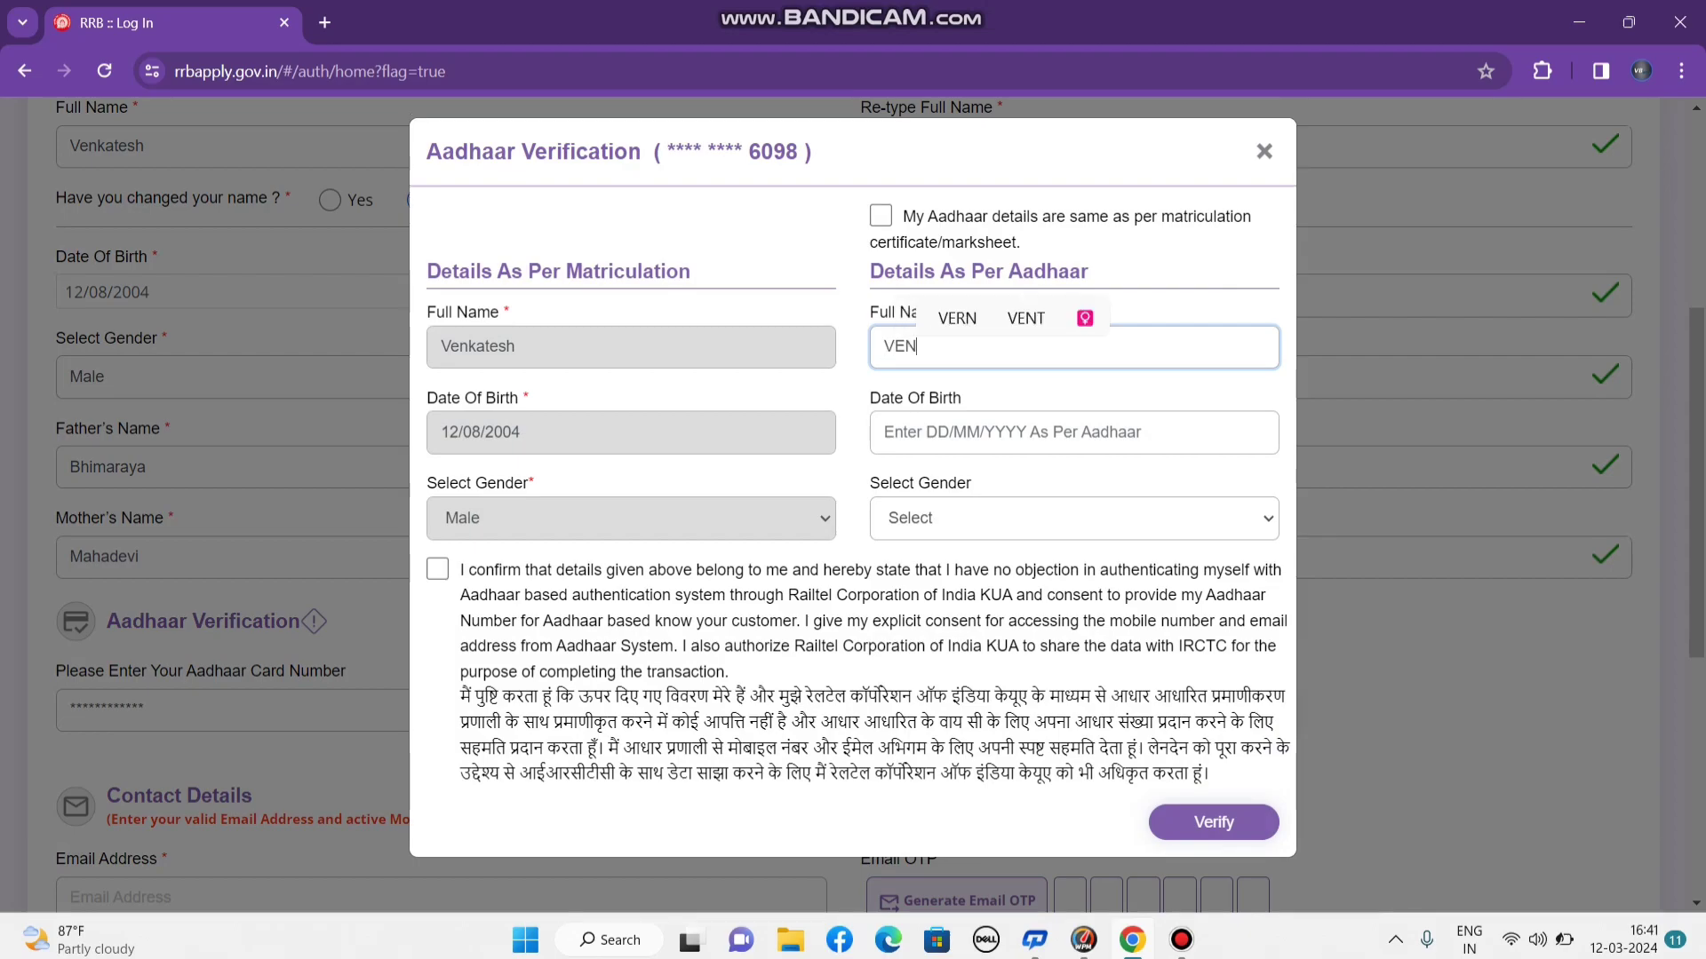
text(KATESH)
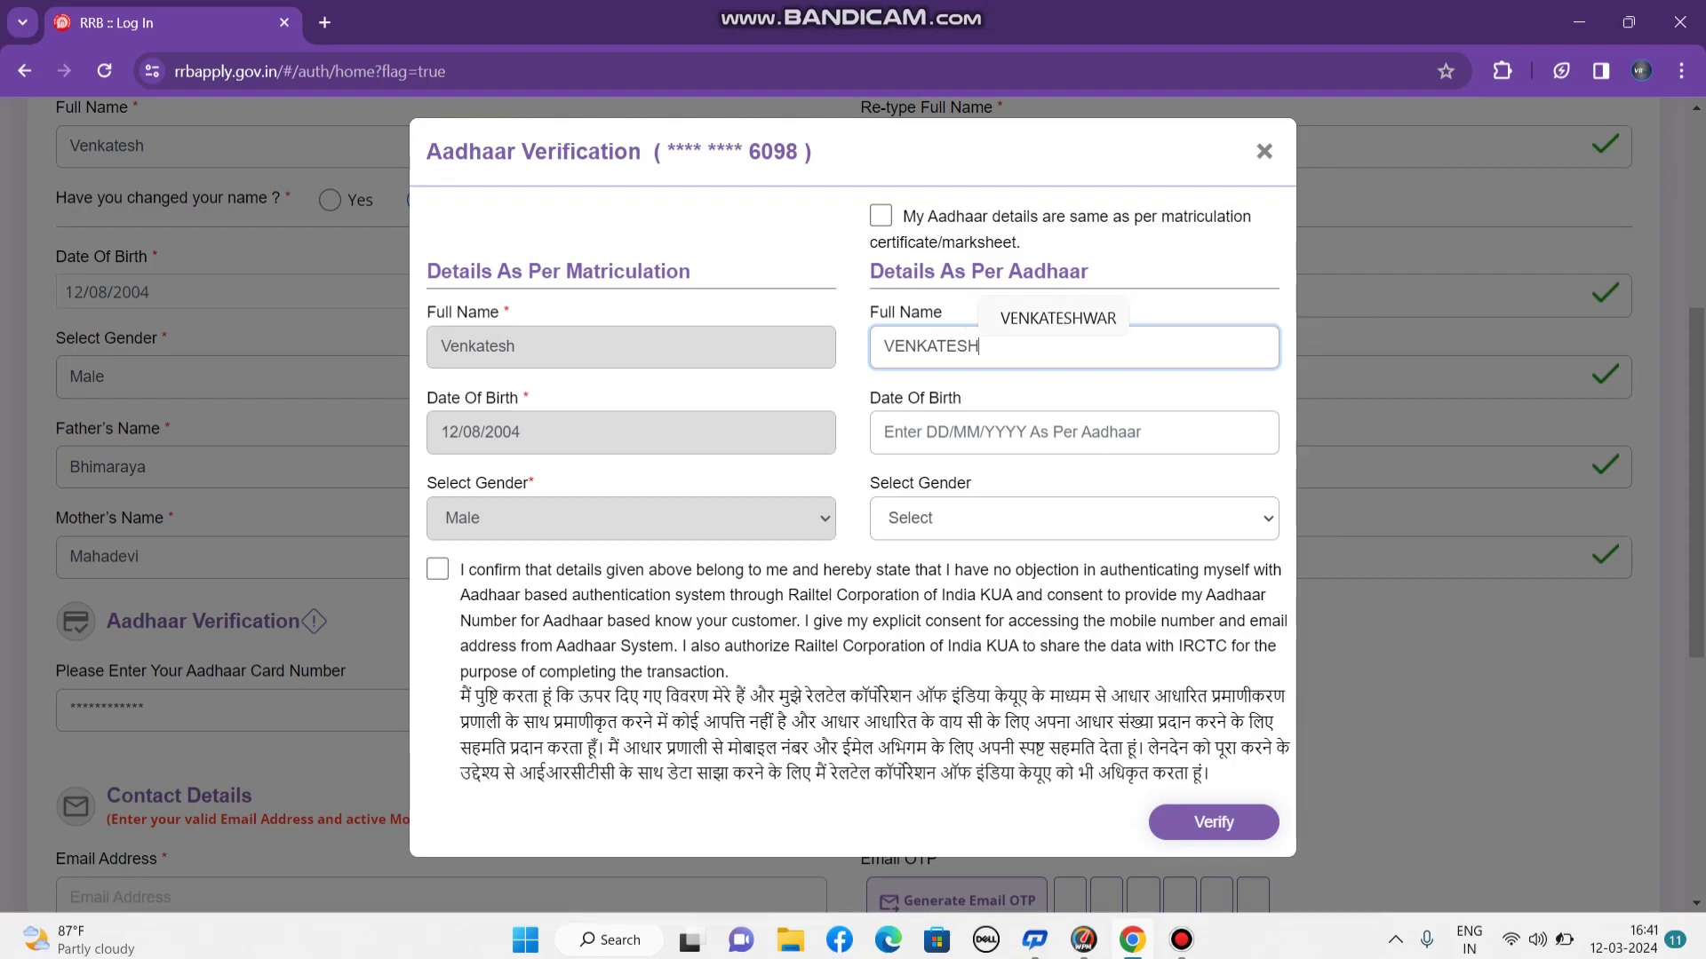
click(977, 431)
text(12/08)
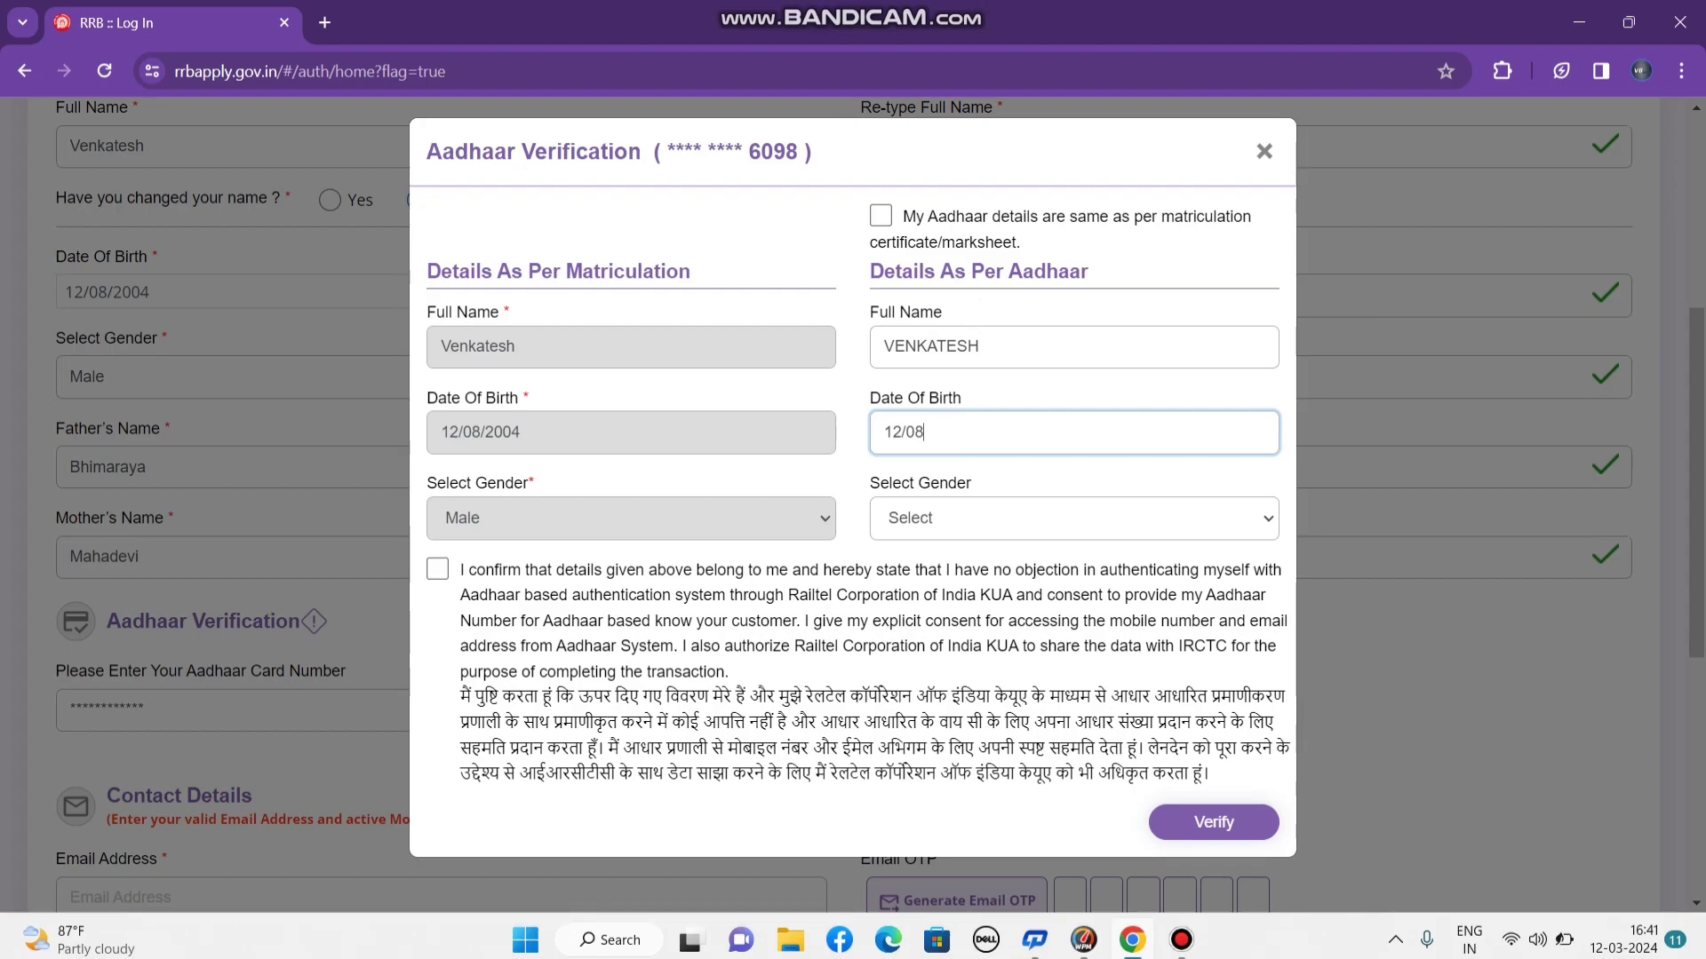
key(BackSpace)
key(BackSpace)
key(BackSpace)
key(BackSpace)
key(BackSpace)
text(12)
Tick 'Aadhaar details same as per matriculation' and the consent box, then Verify
click(880, 215)
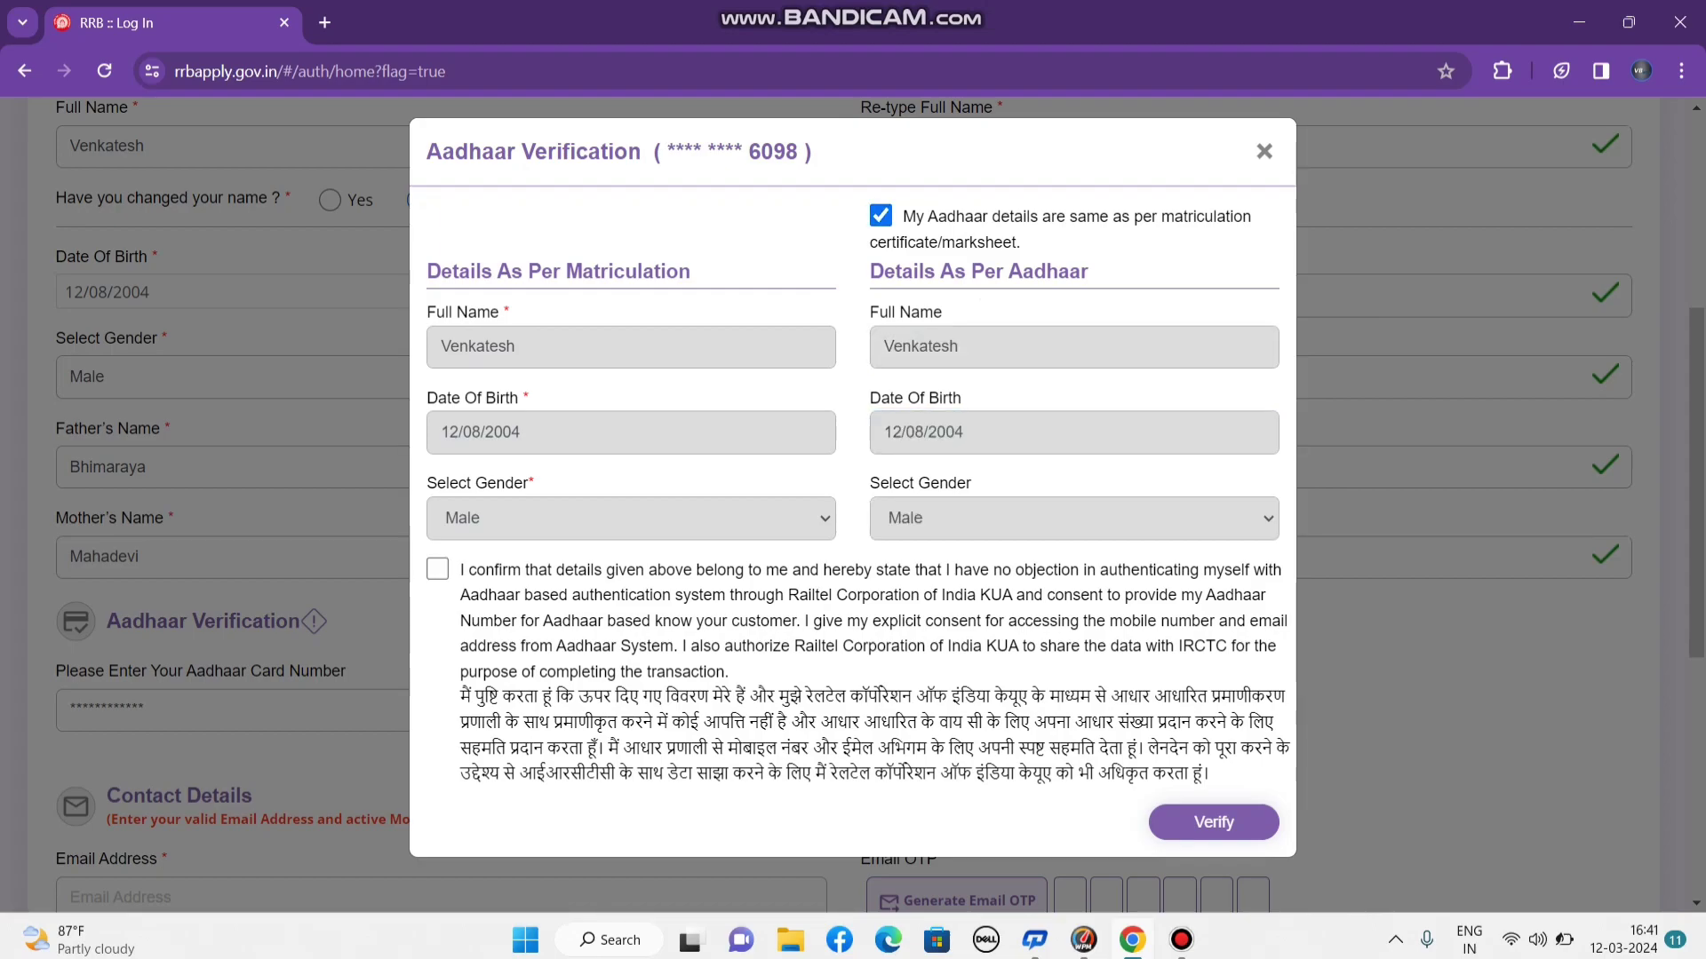
click(437, 569)
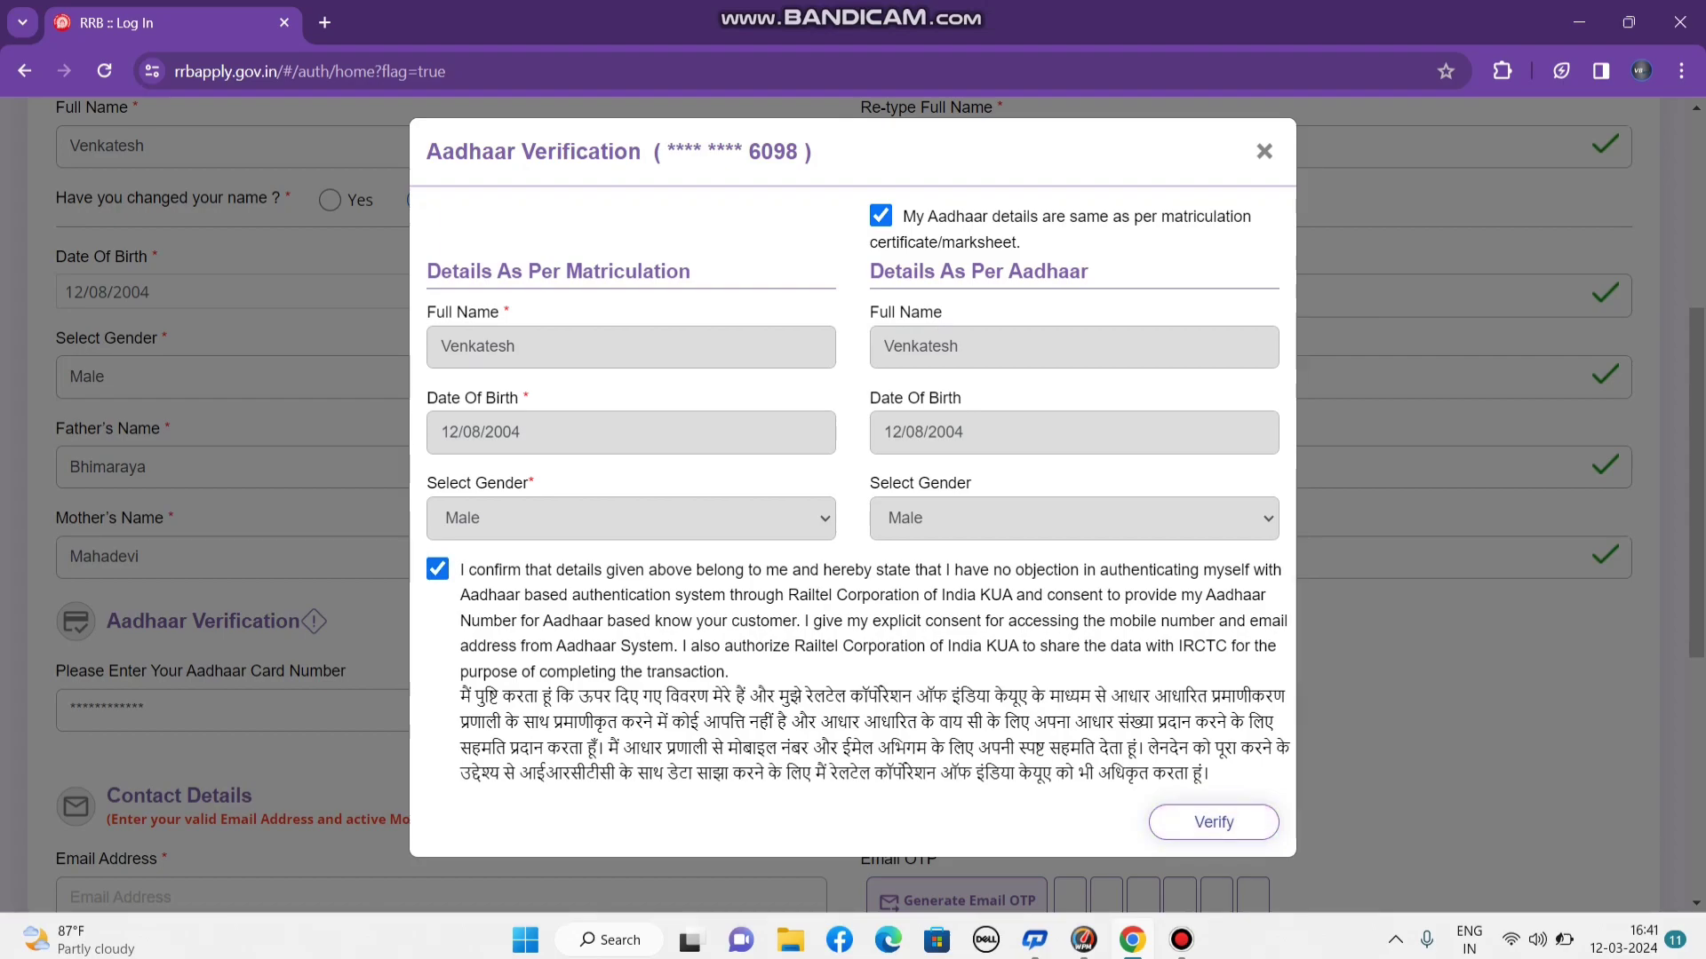
click(1213, 822)
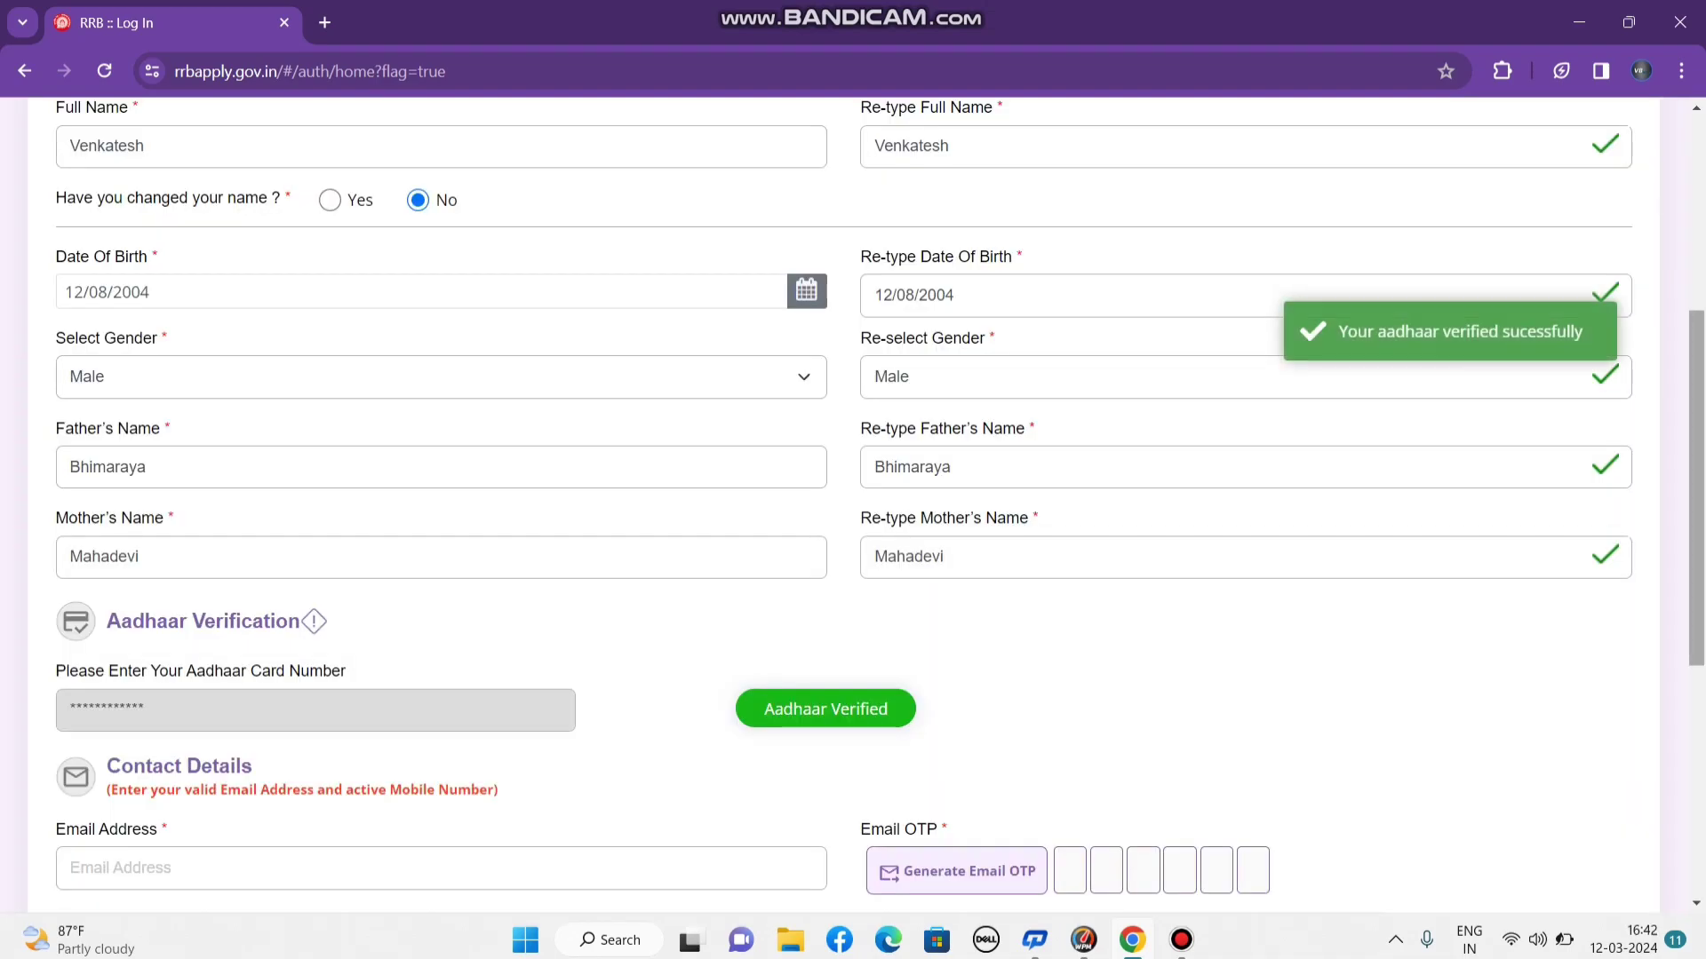
Enter the contact e-mail address and mobile number
scroll(853, 507, down, 2)
scroll(853, 506, down, 1)
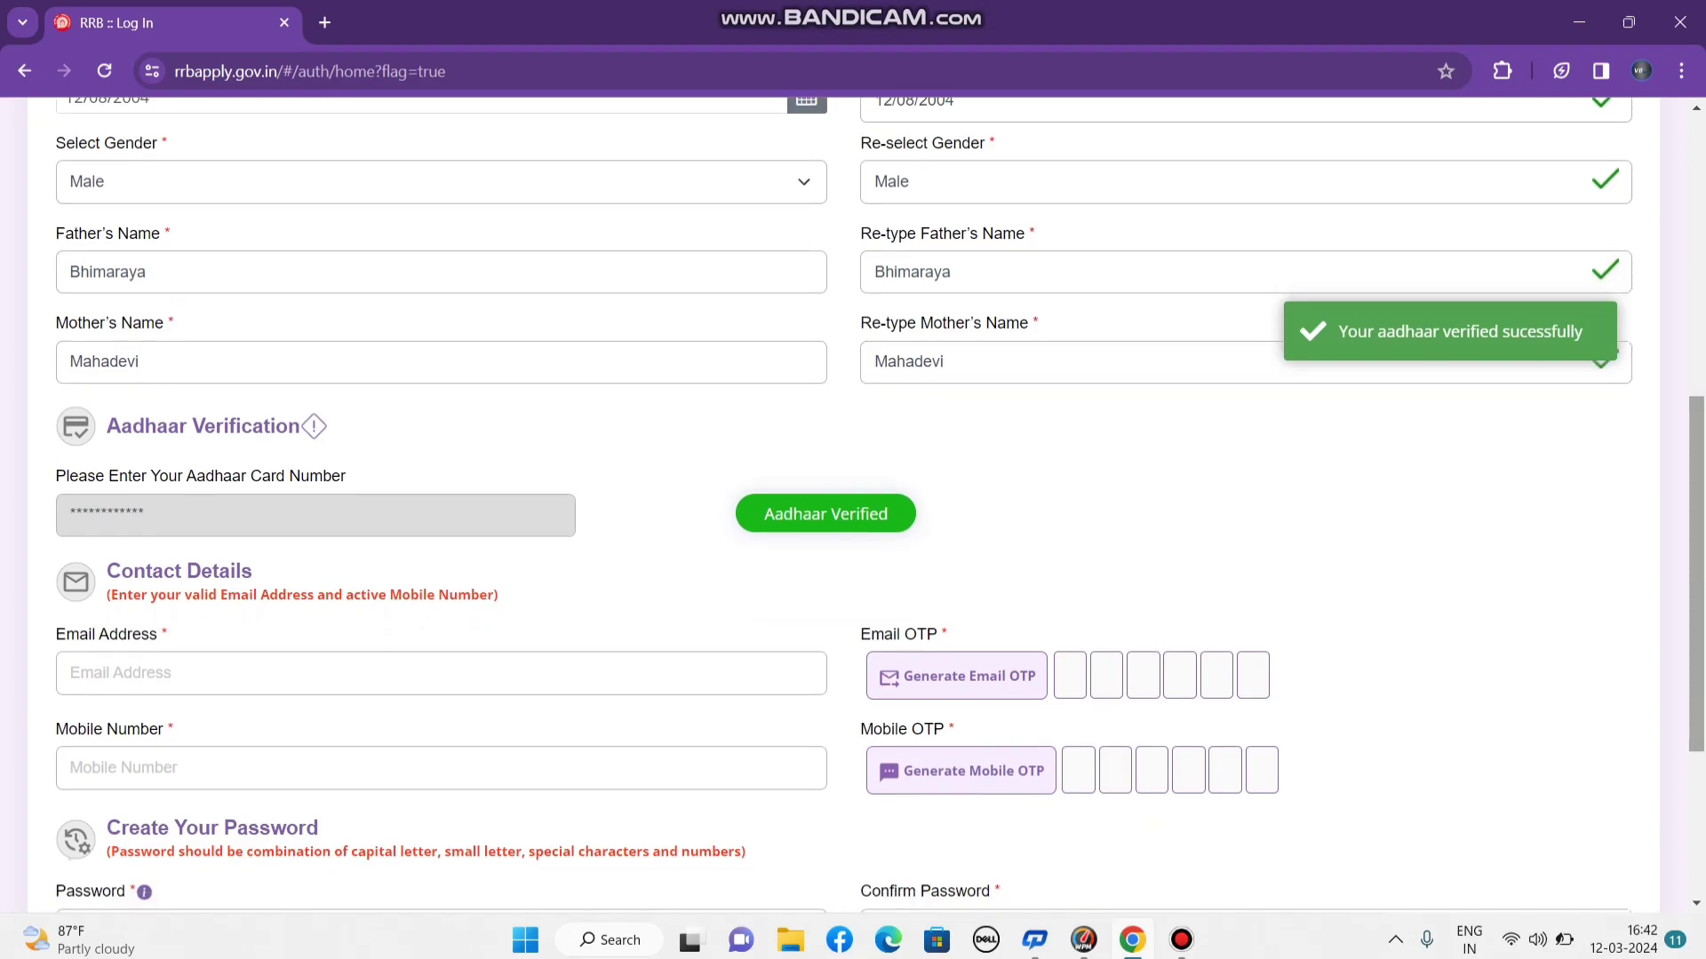
click(441, 672)
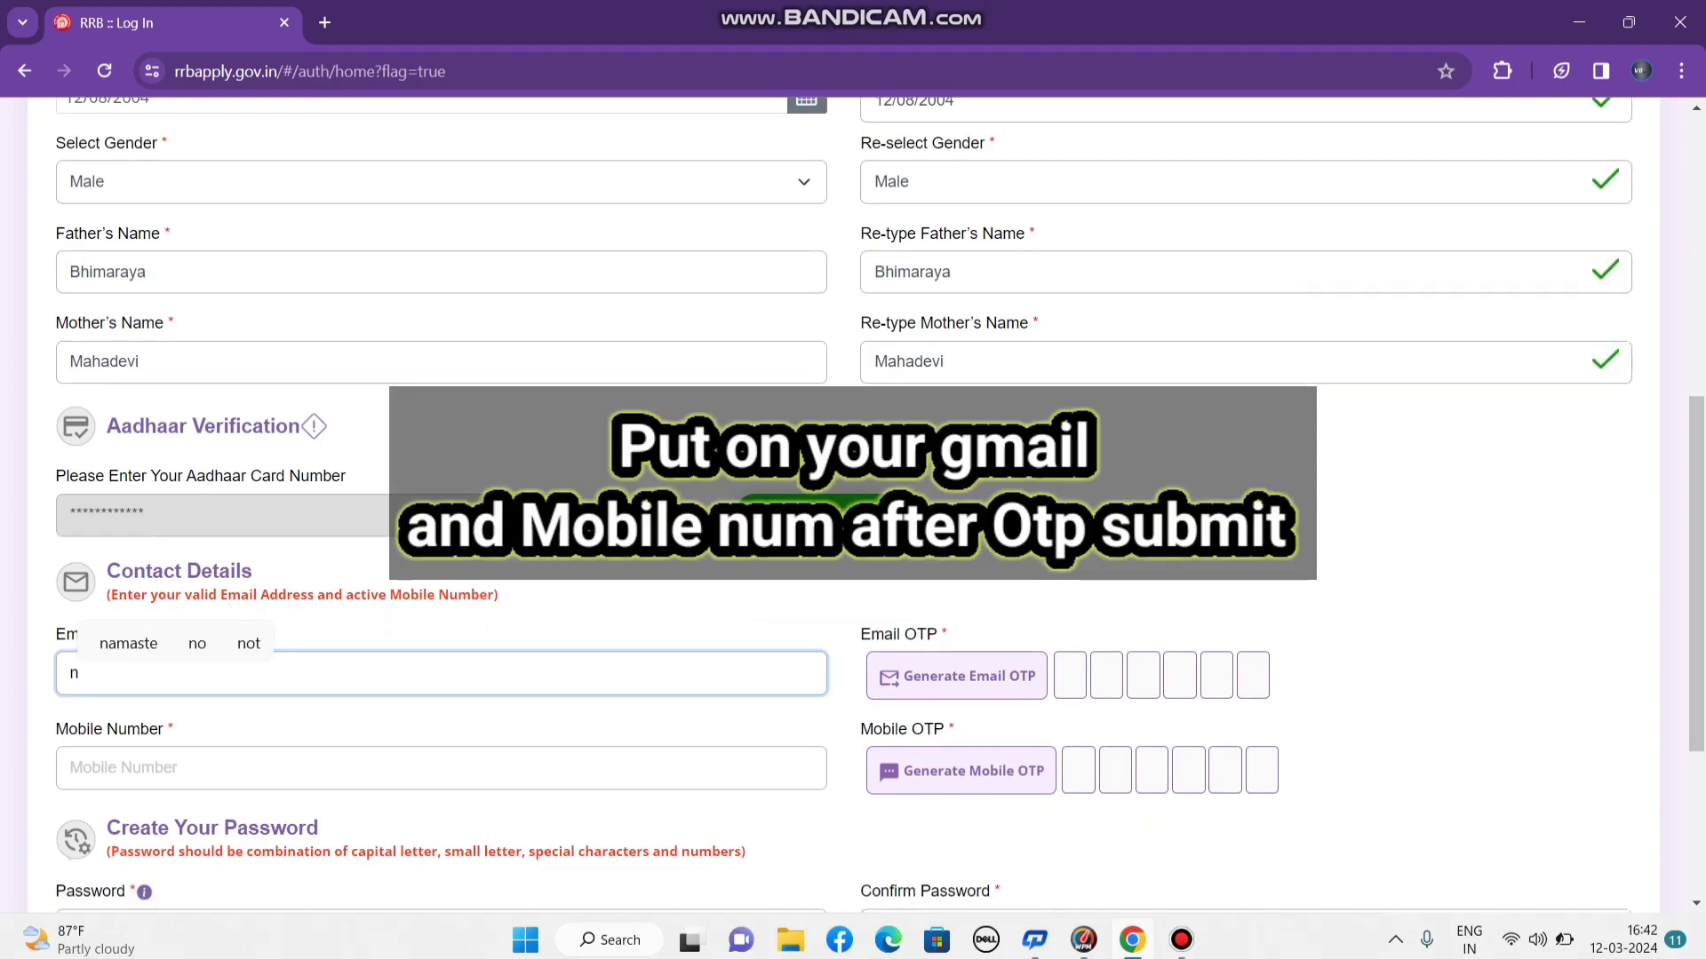
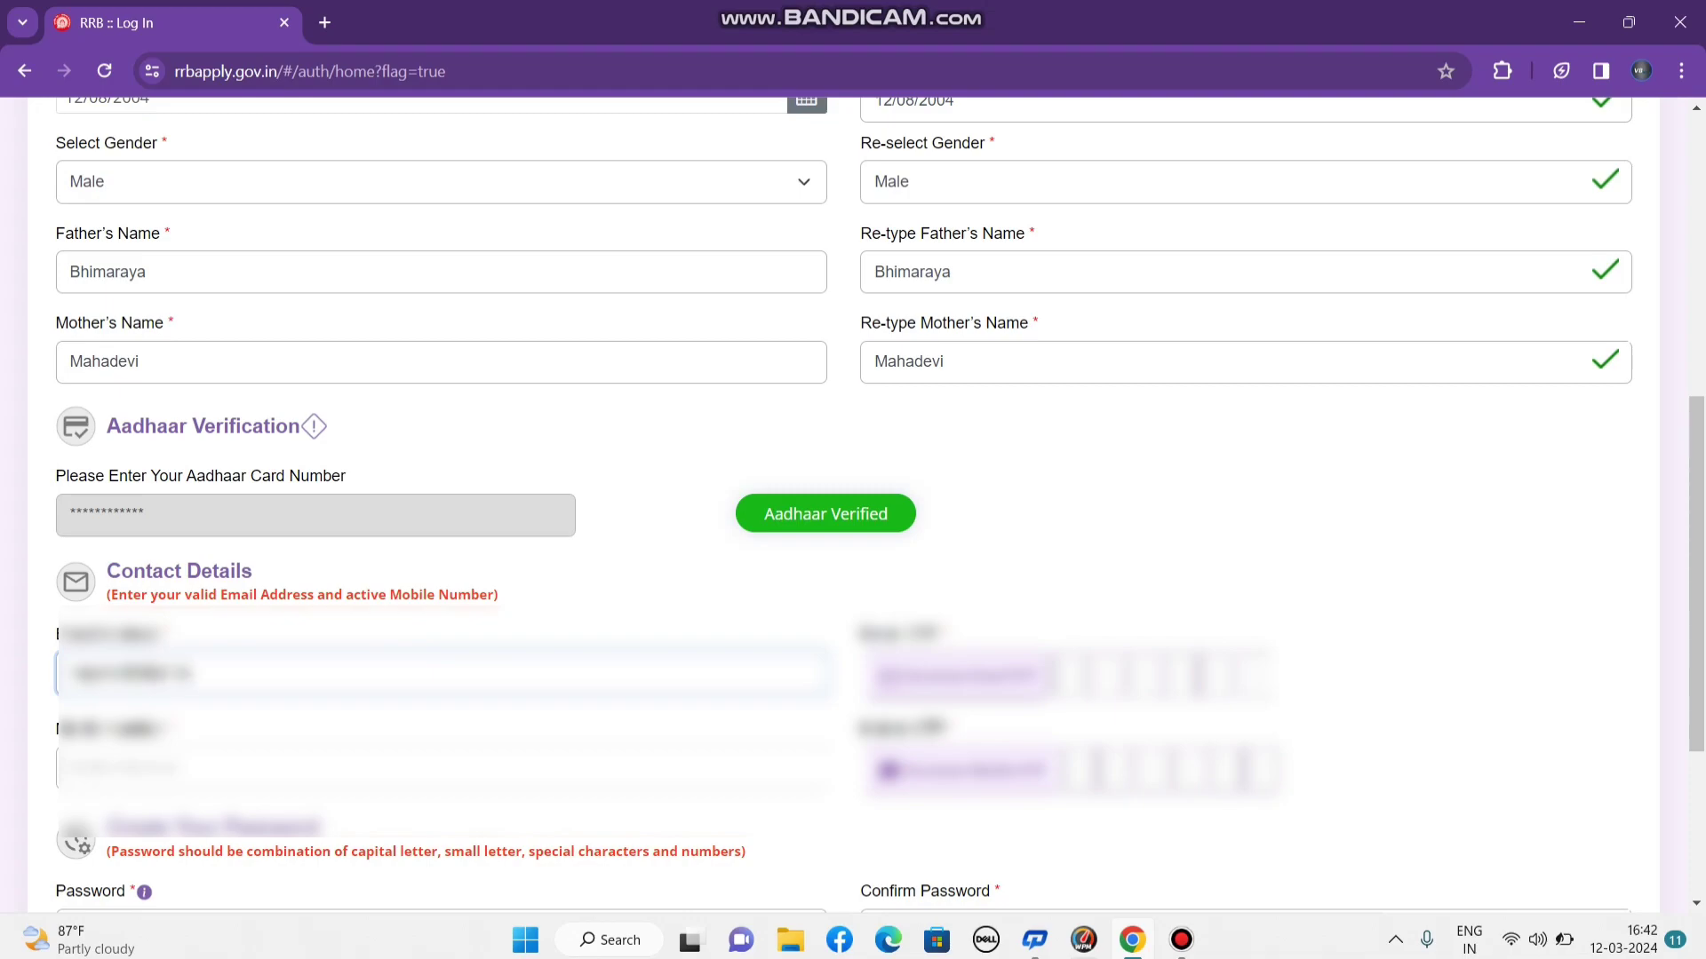
text(ail.com)
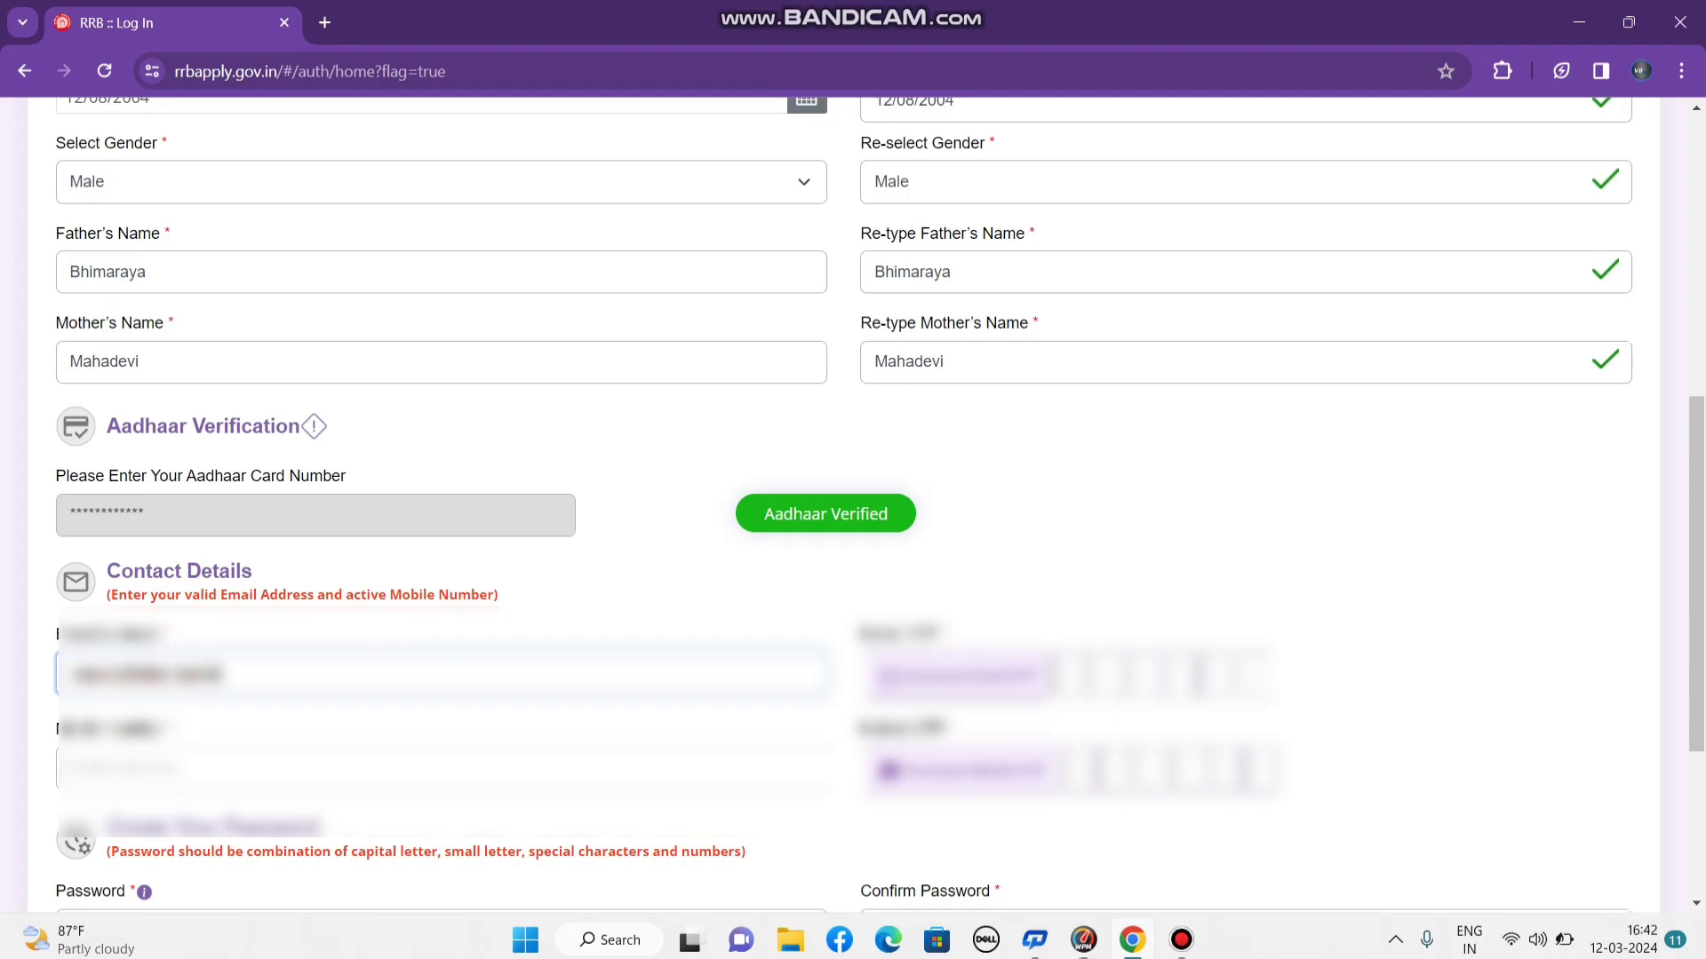
text(gmail)
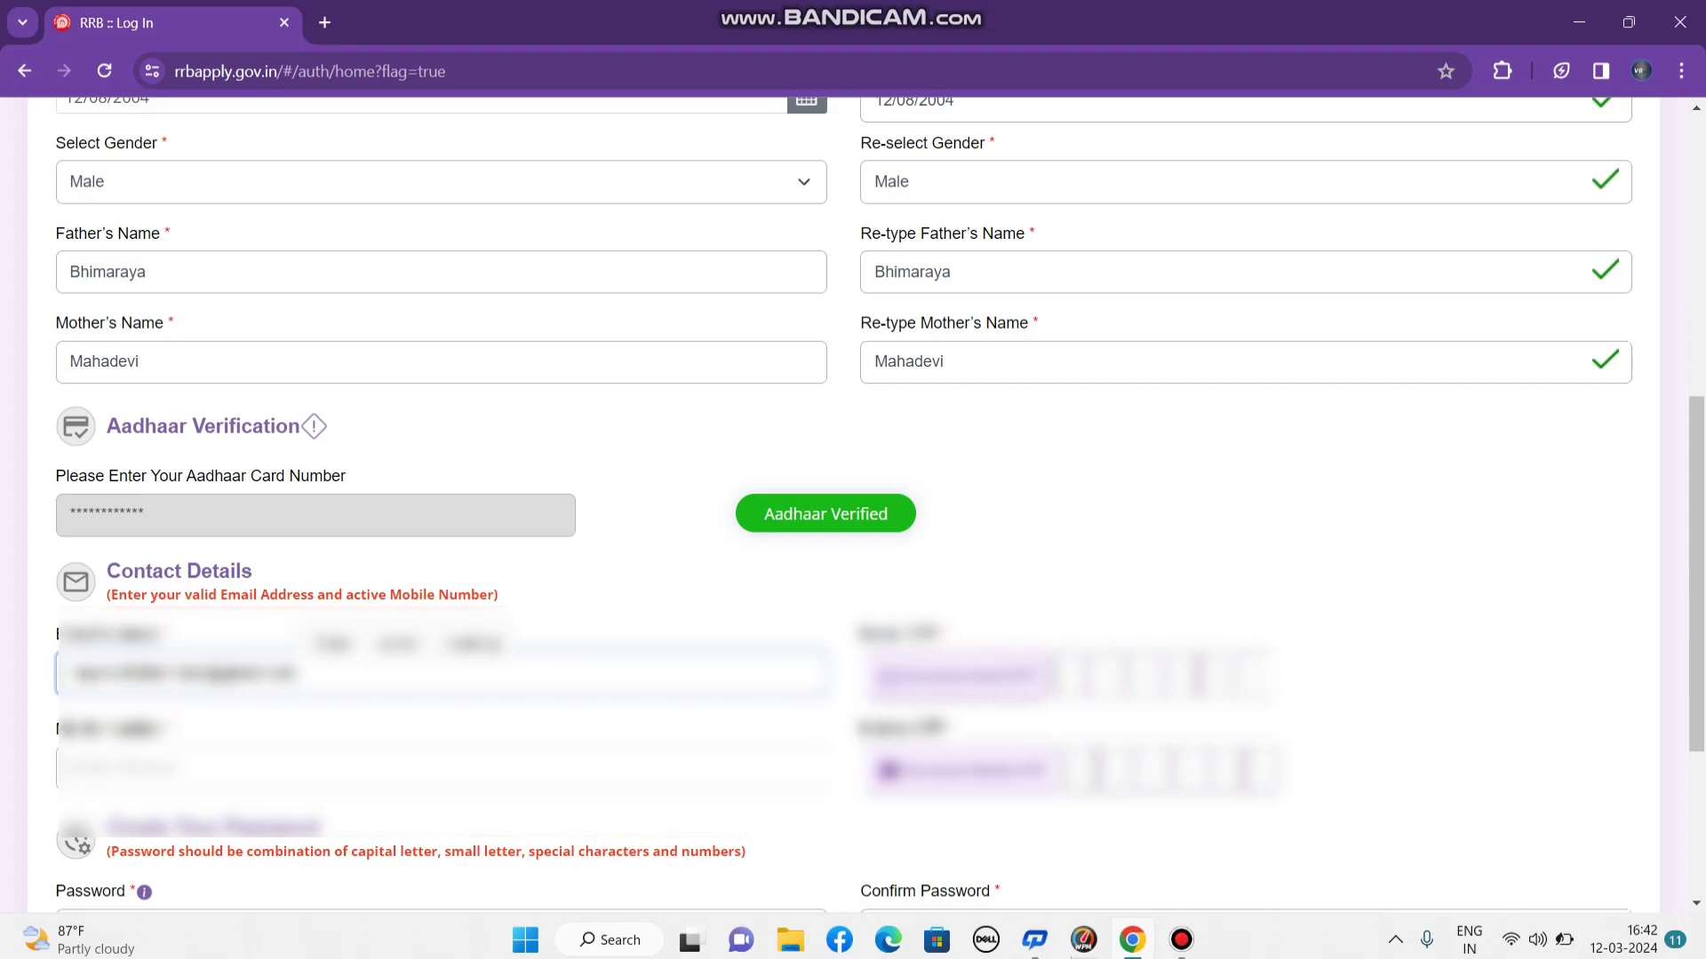
click(445, 766)
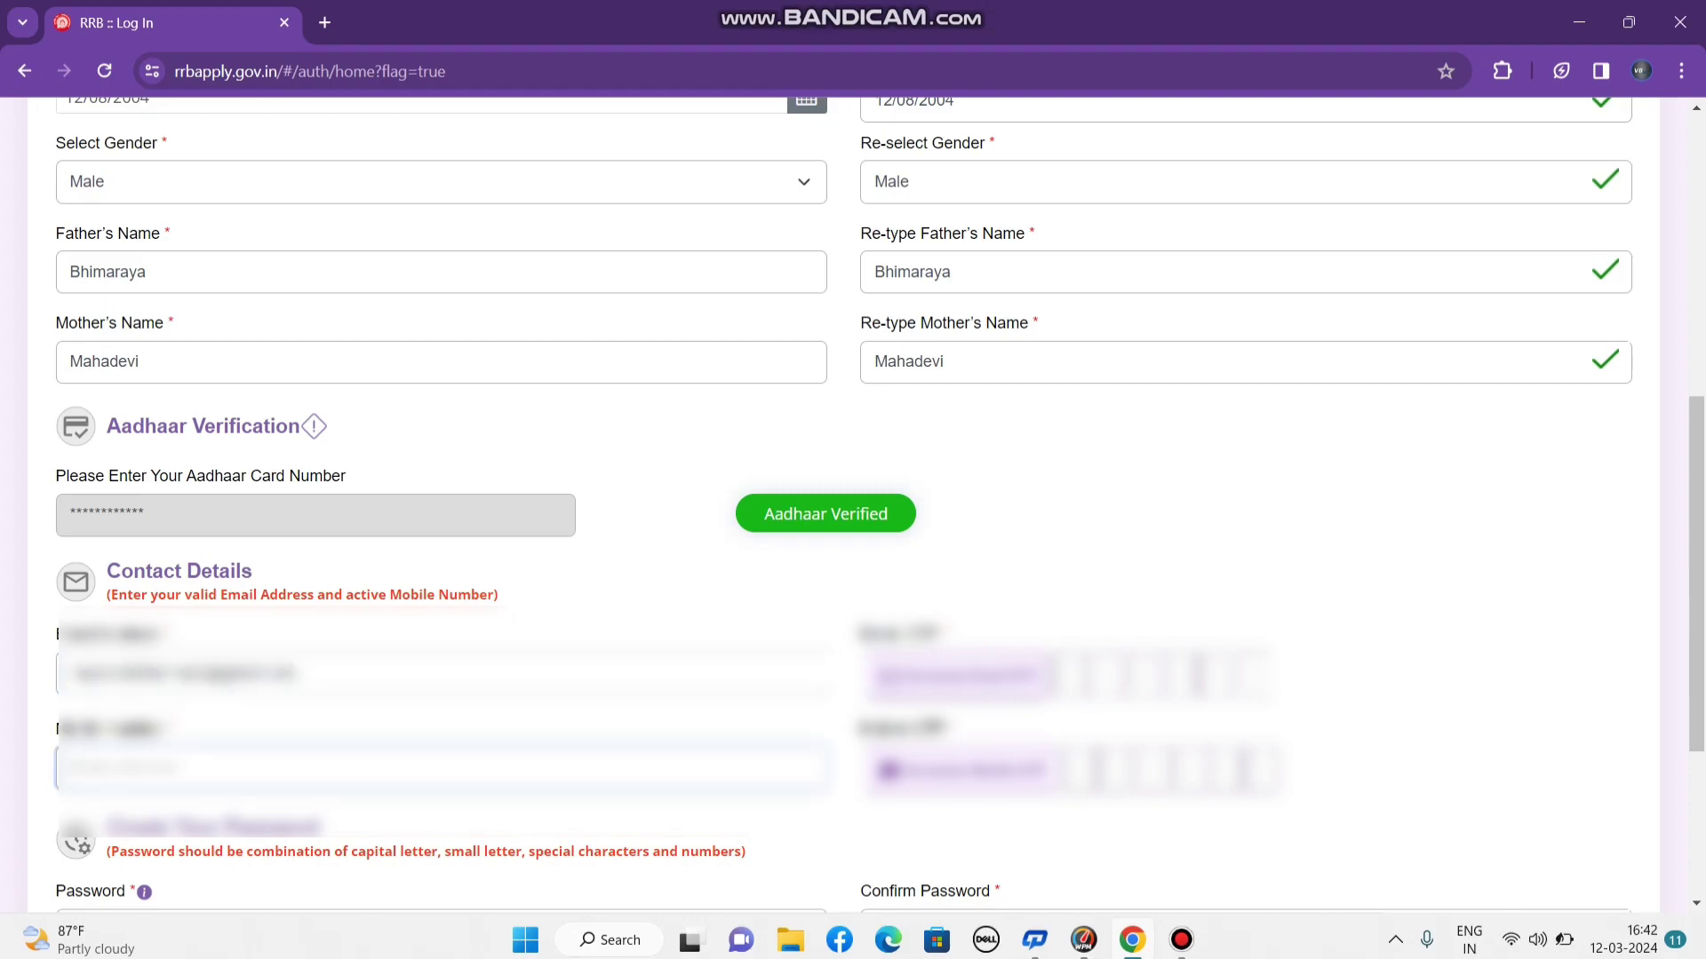
text(71432343)
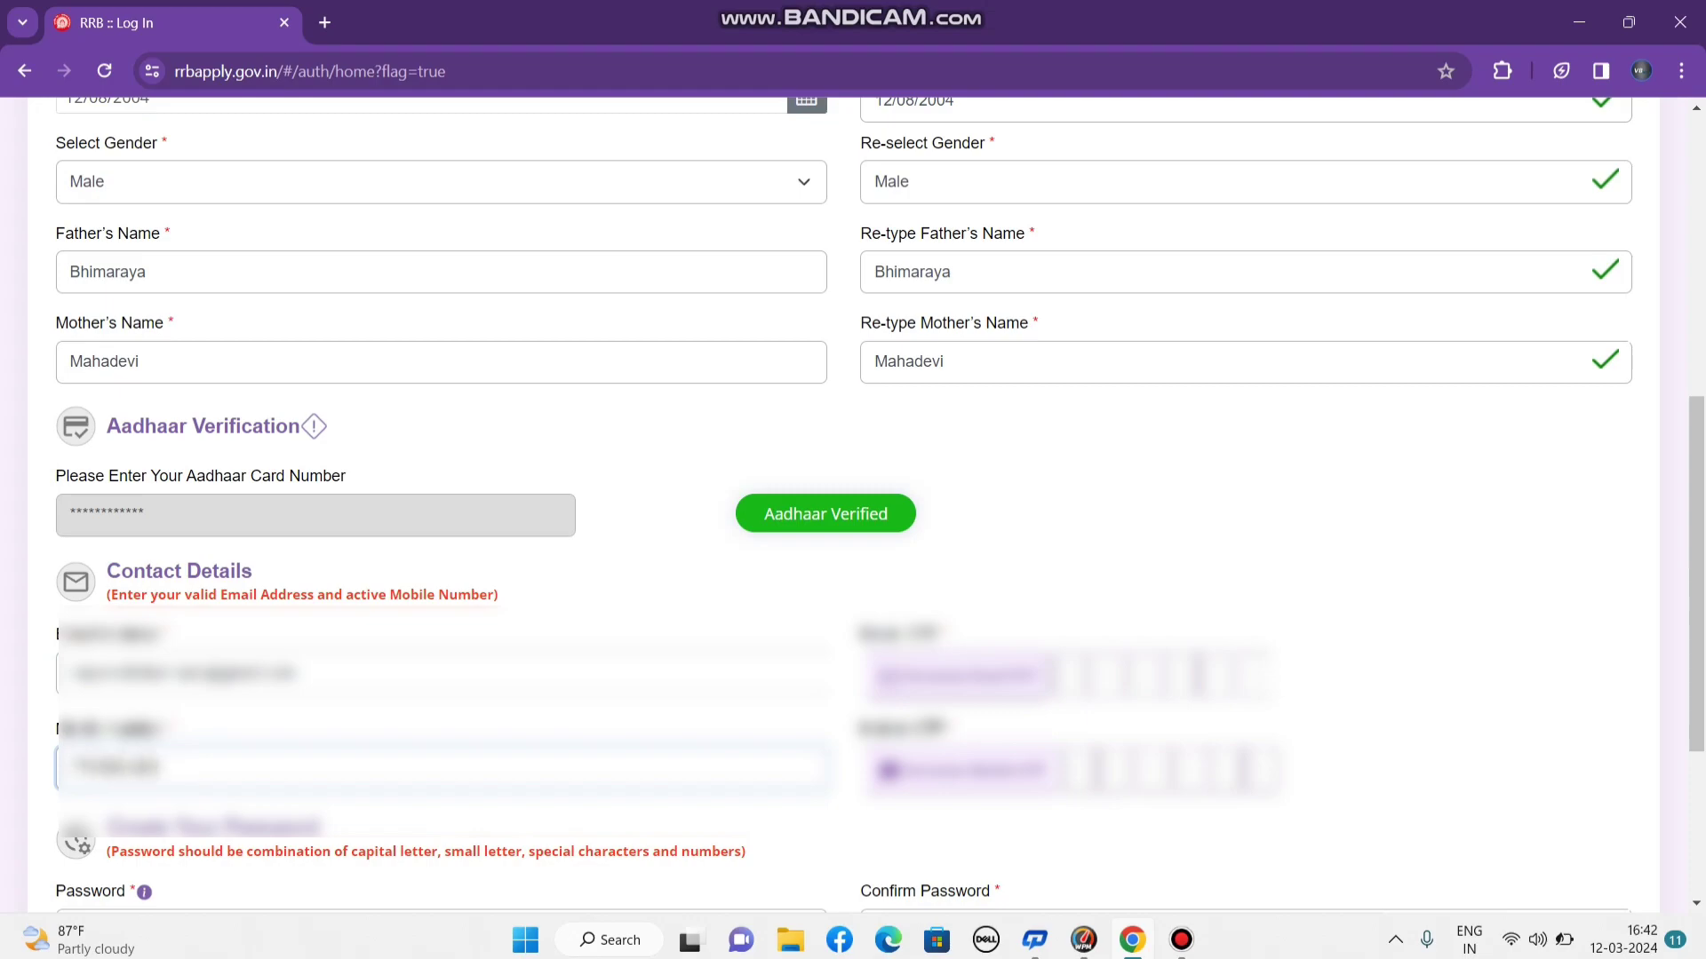
Request the one-time code and enter the six-digit mobile OTP
click(959, 677)
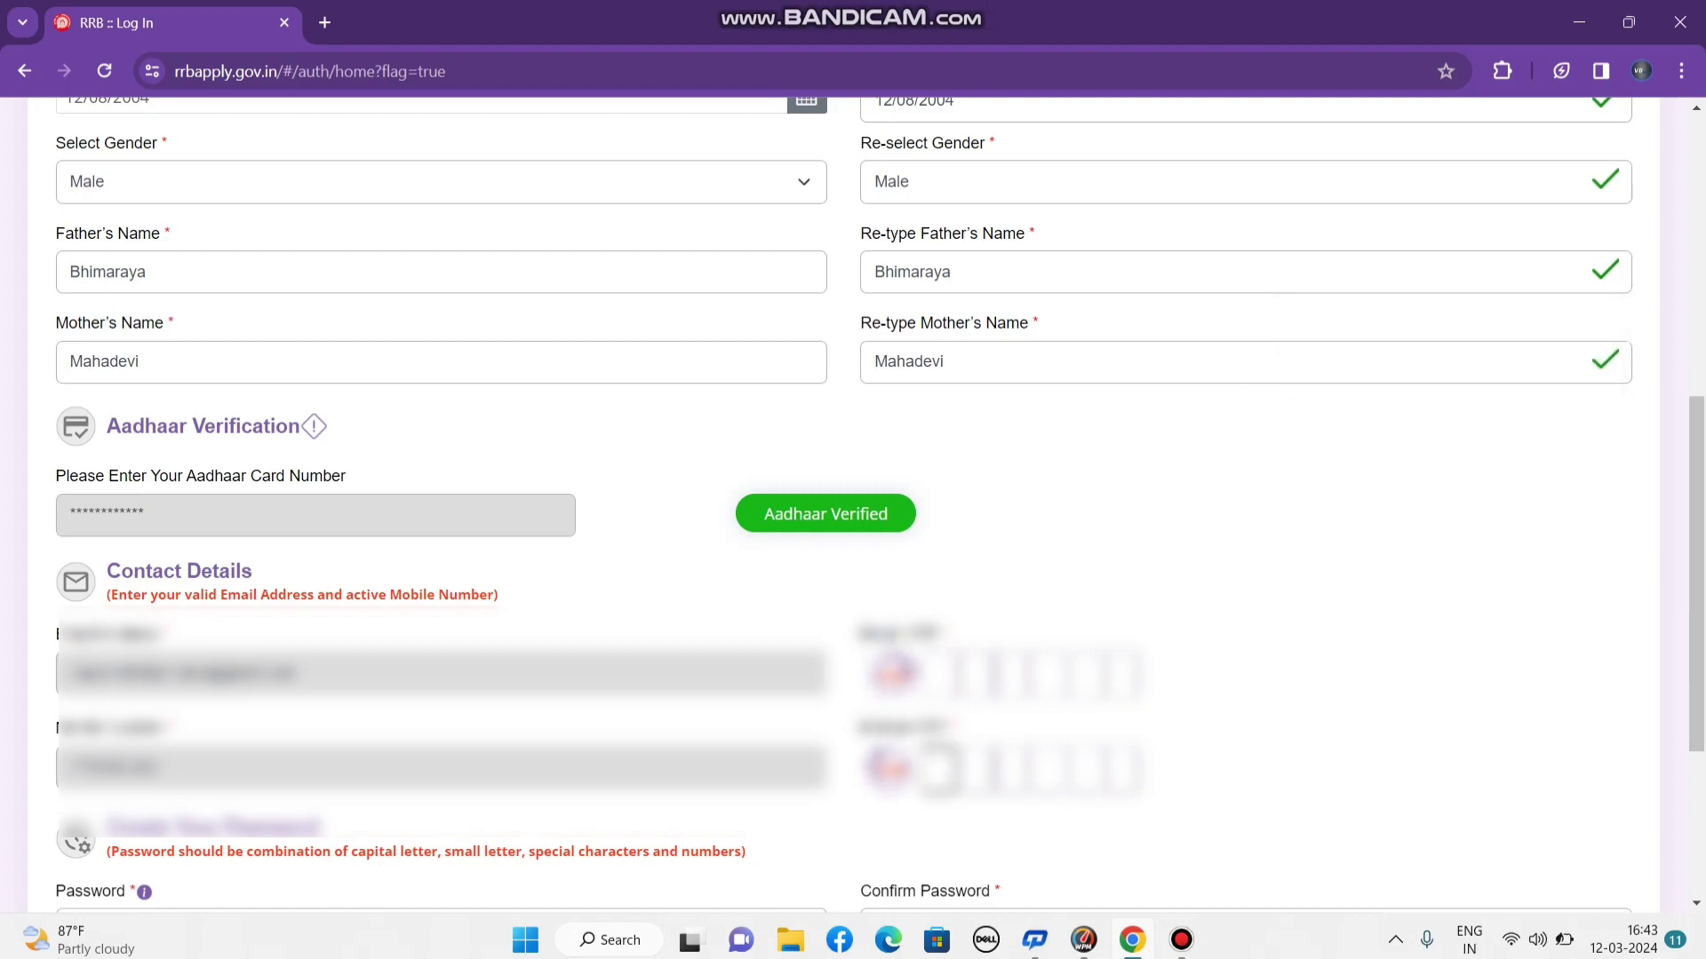
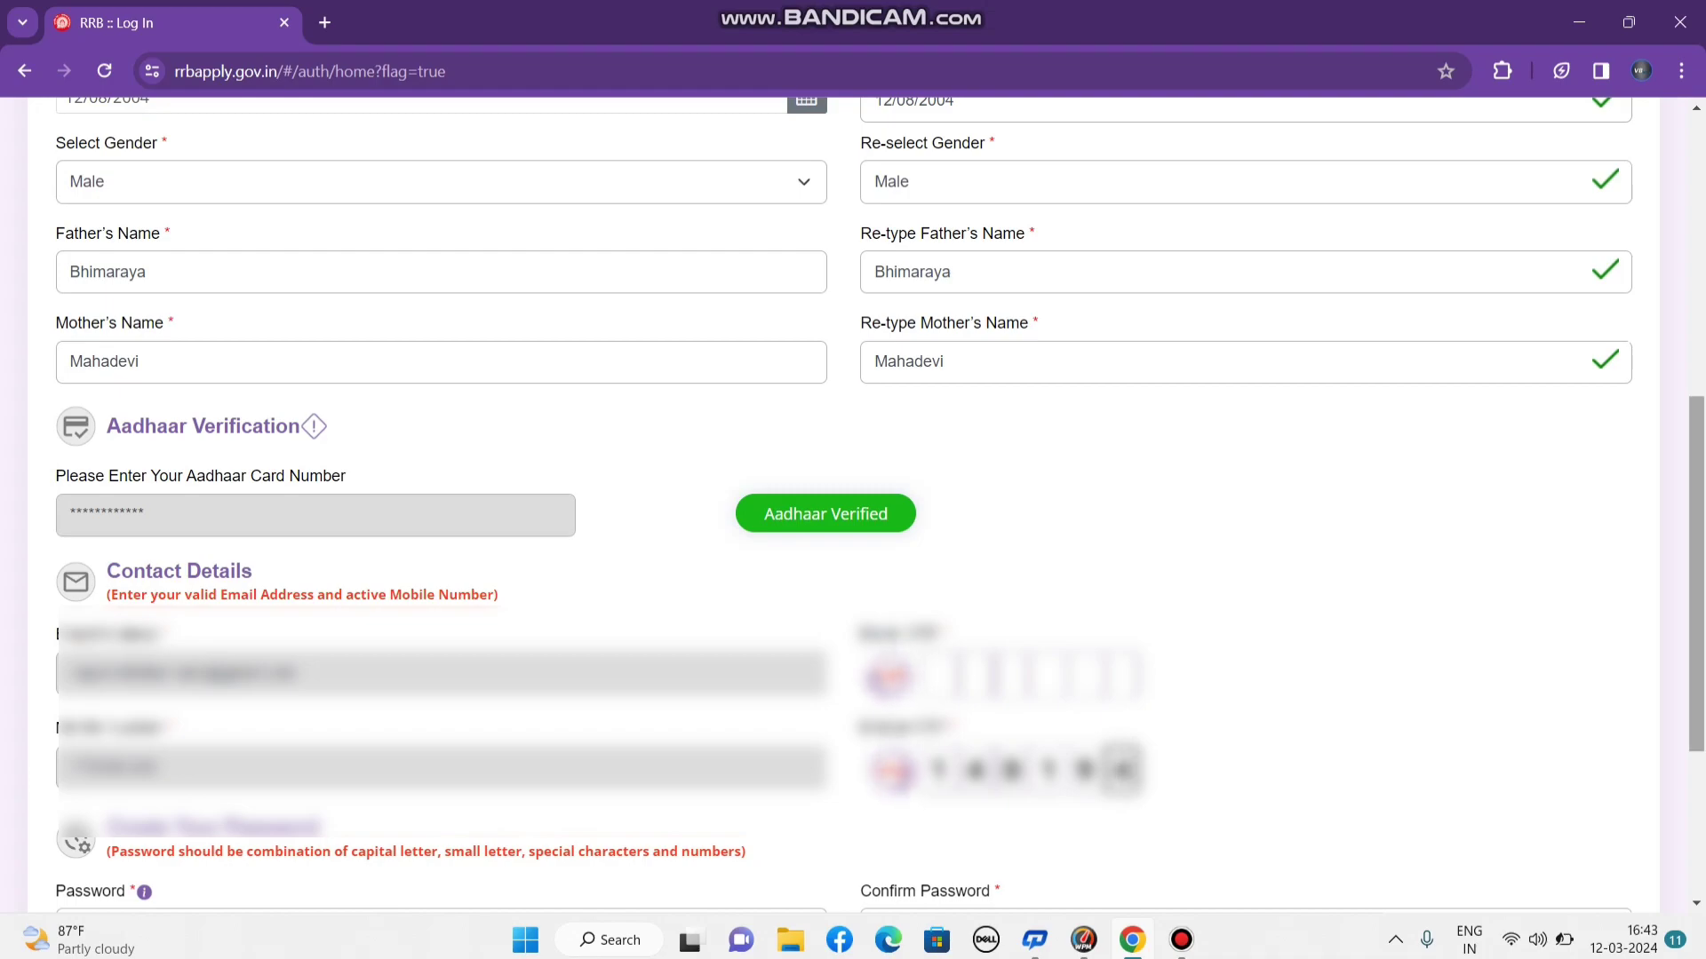
scroll(853, 505, down, 3)
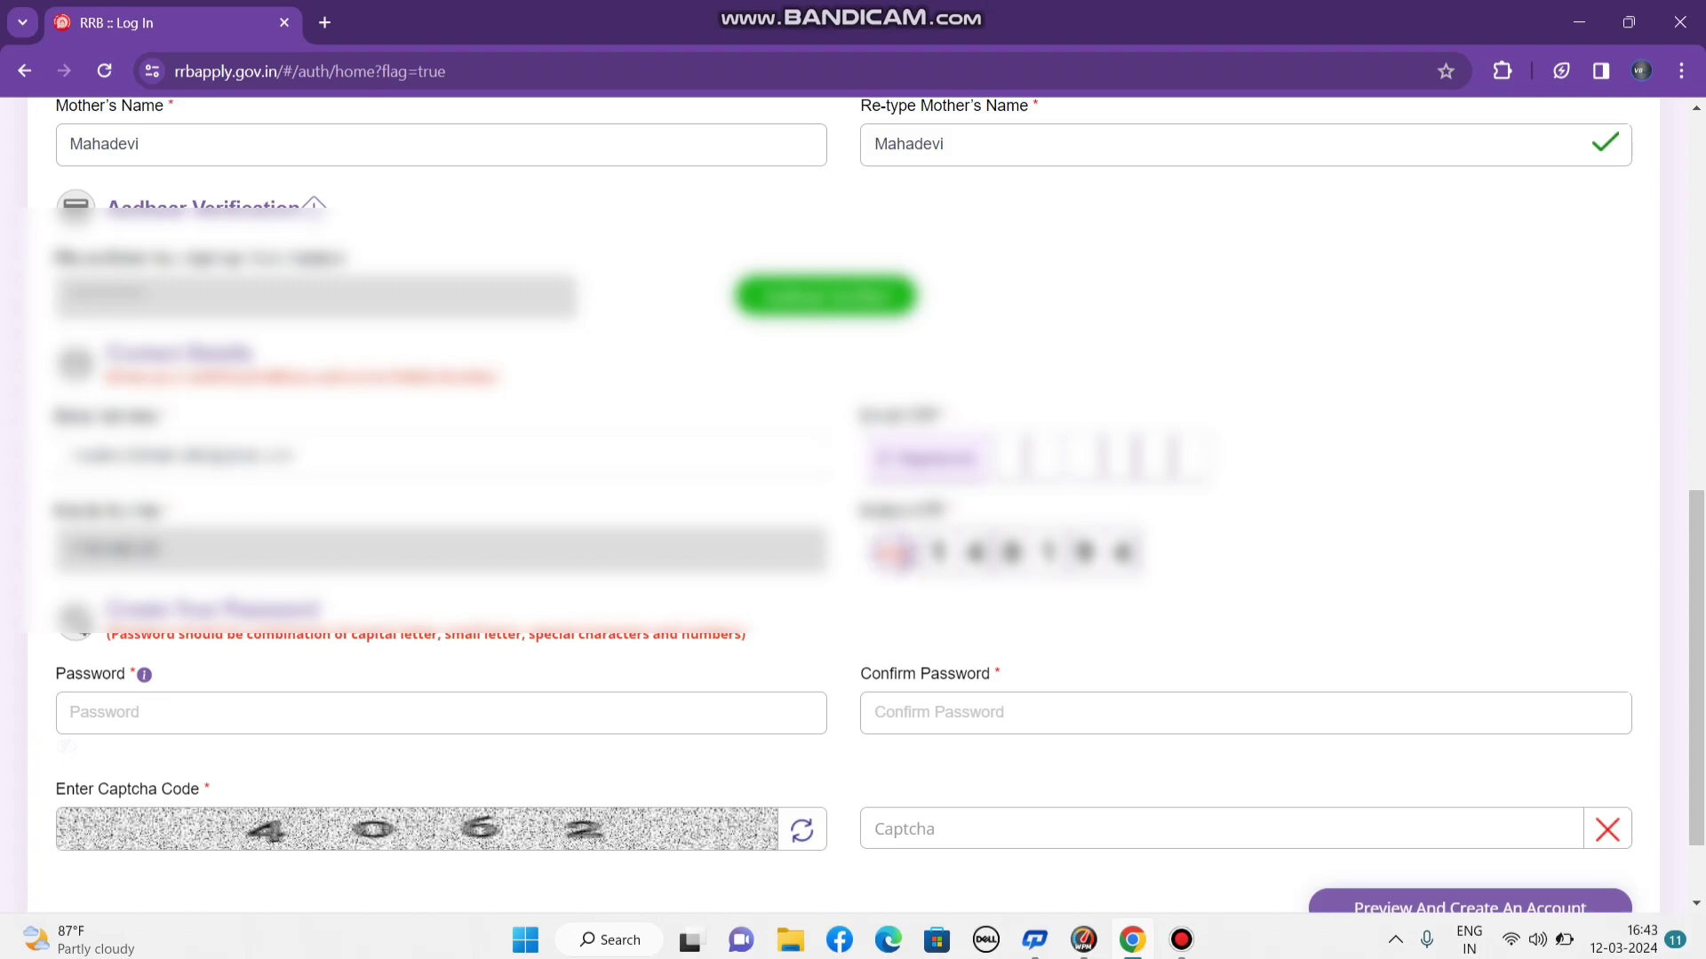
Dismiss Chrome's password suggestion, enter the account password and a confirmation to trigger the Email OTP
click(1010, 458)
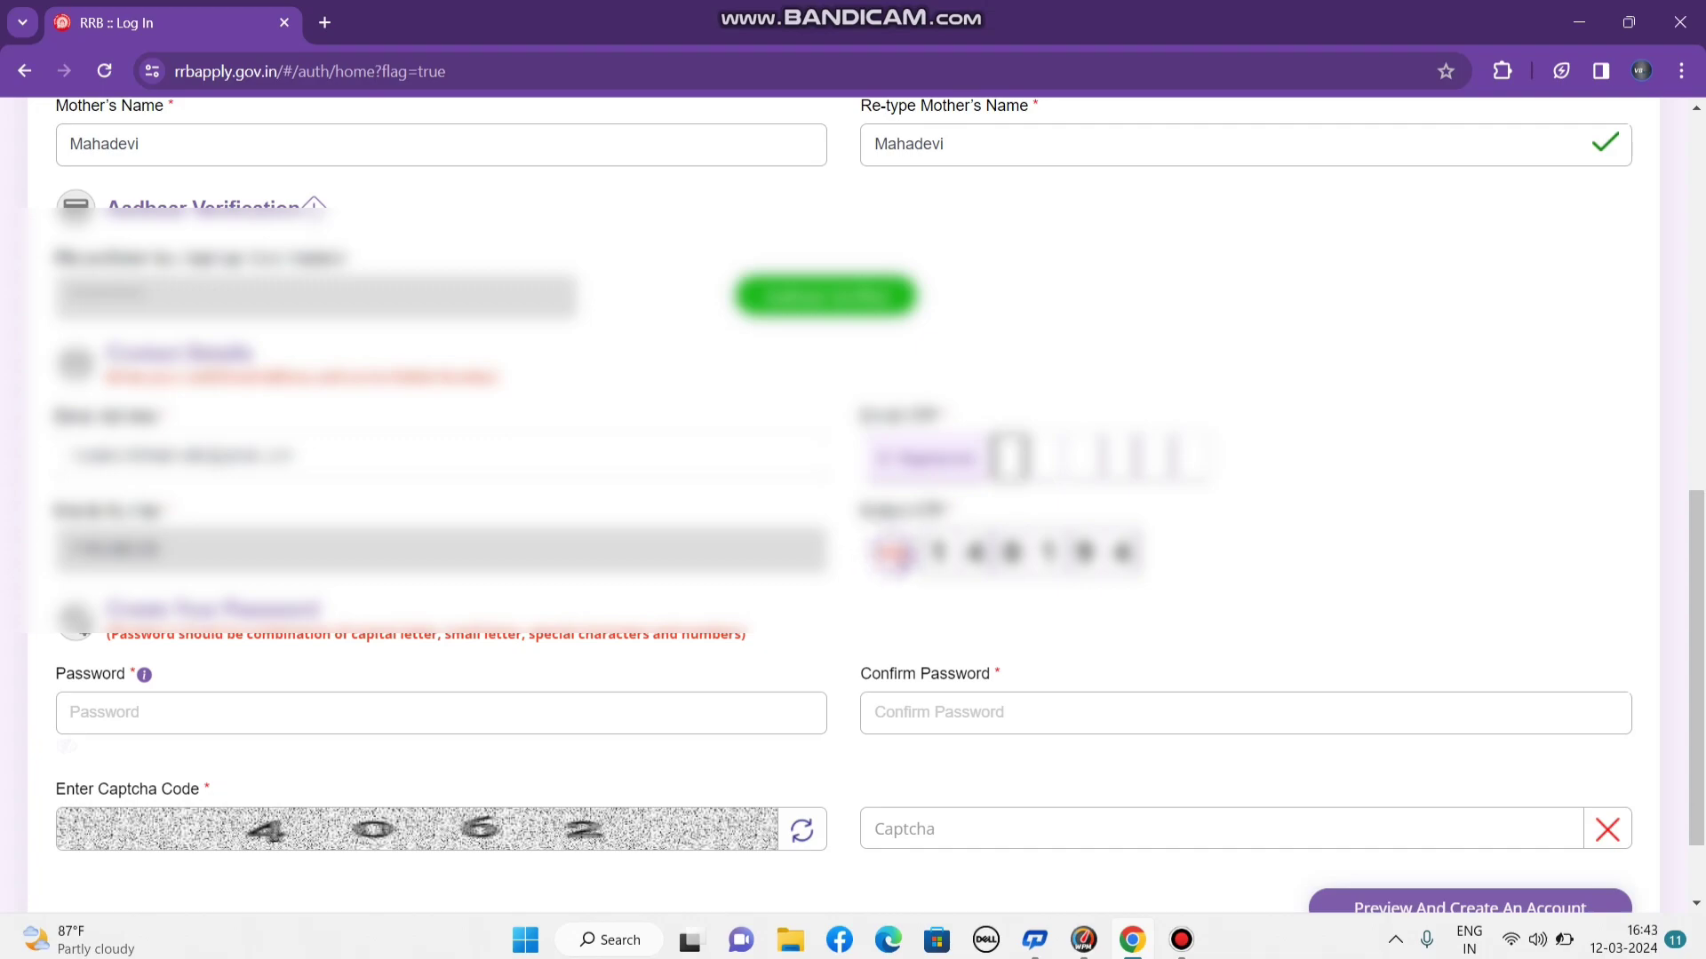
click(1066, 714)
click(355, 713)
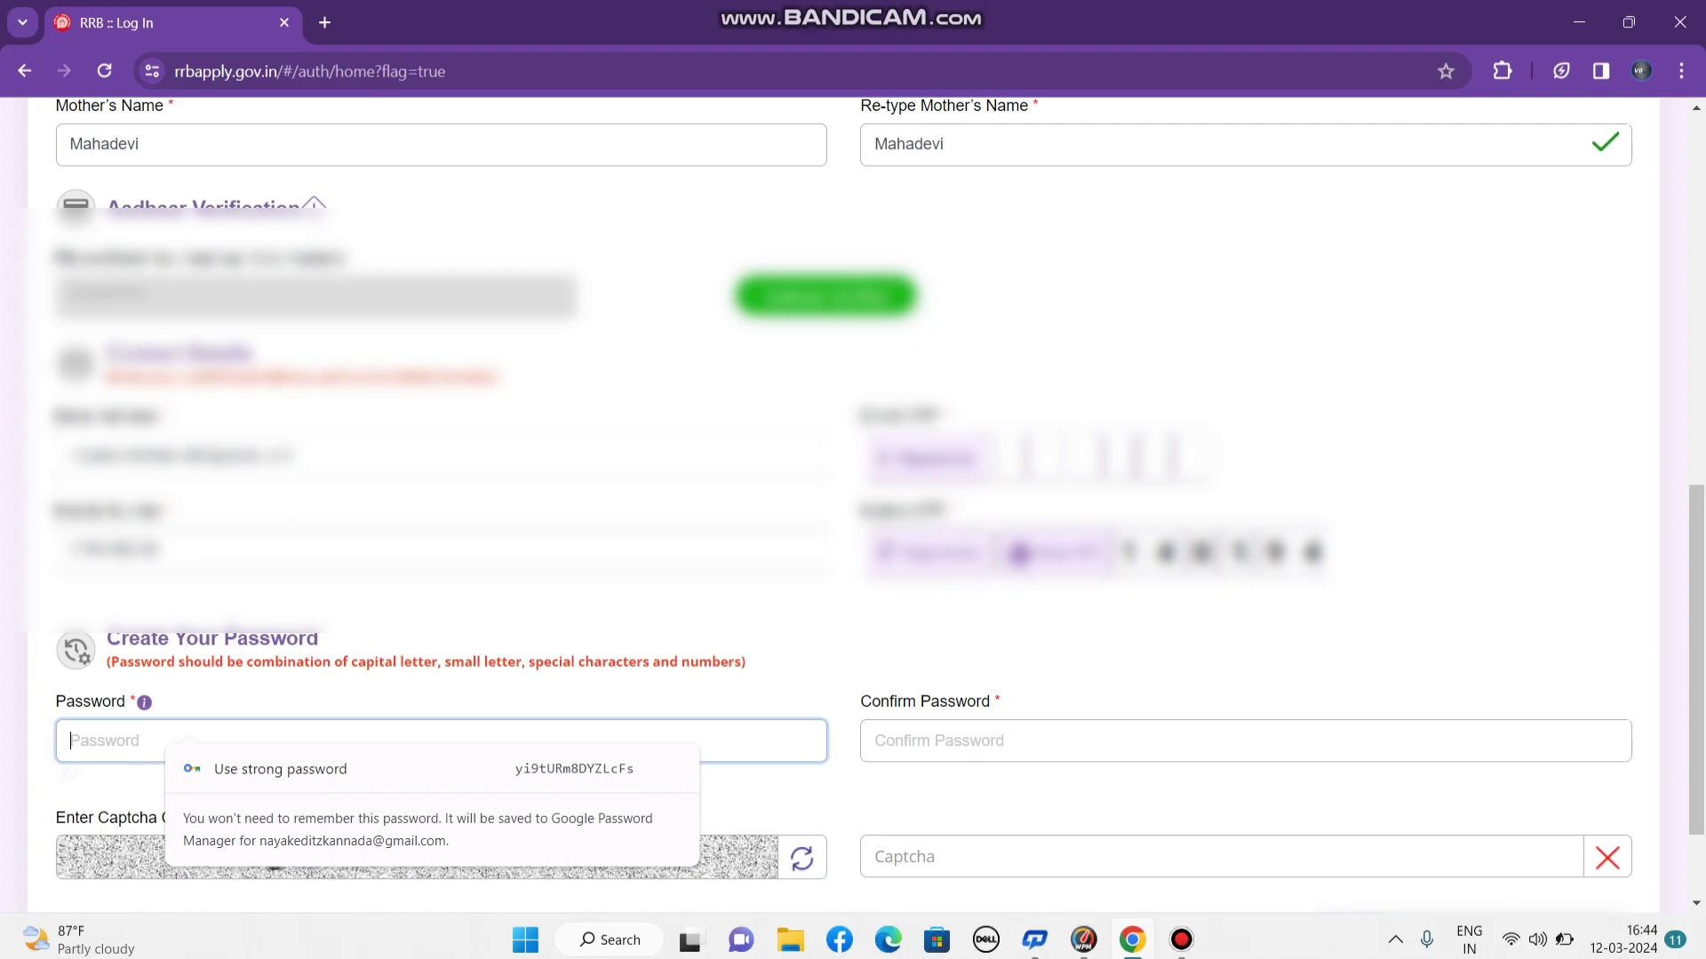
key(Escape)
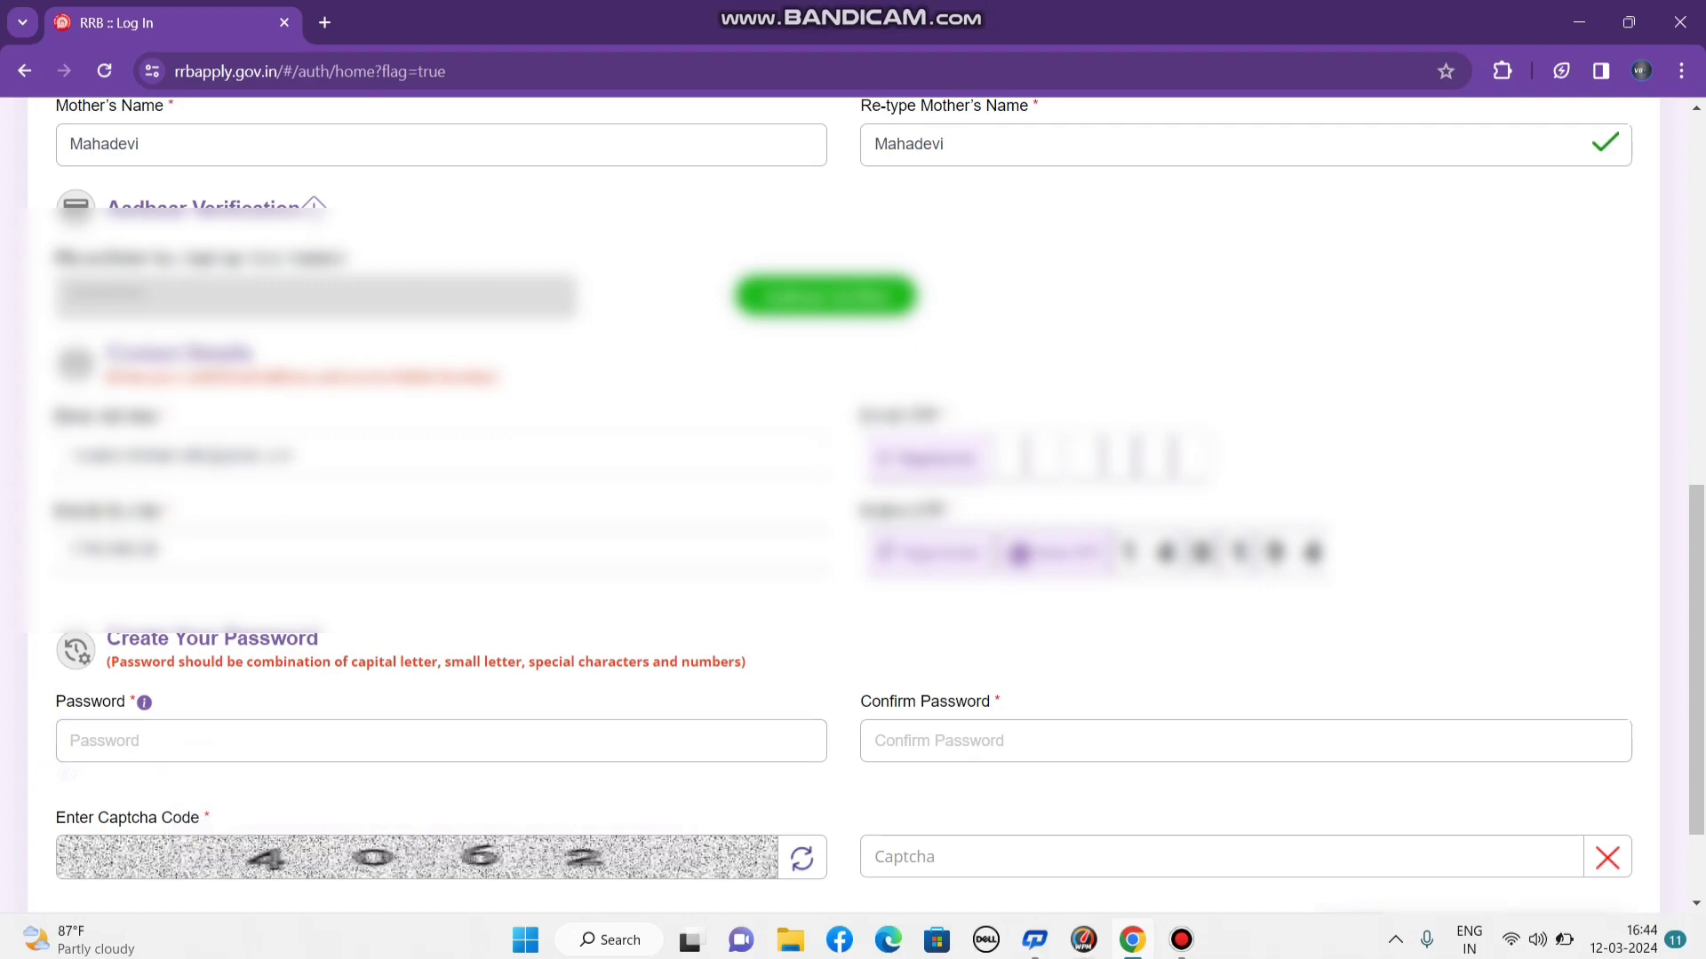
click(355, 740)
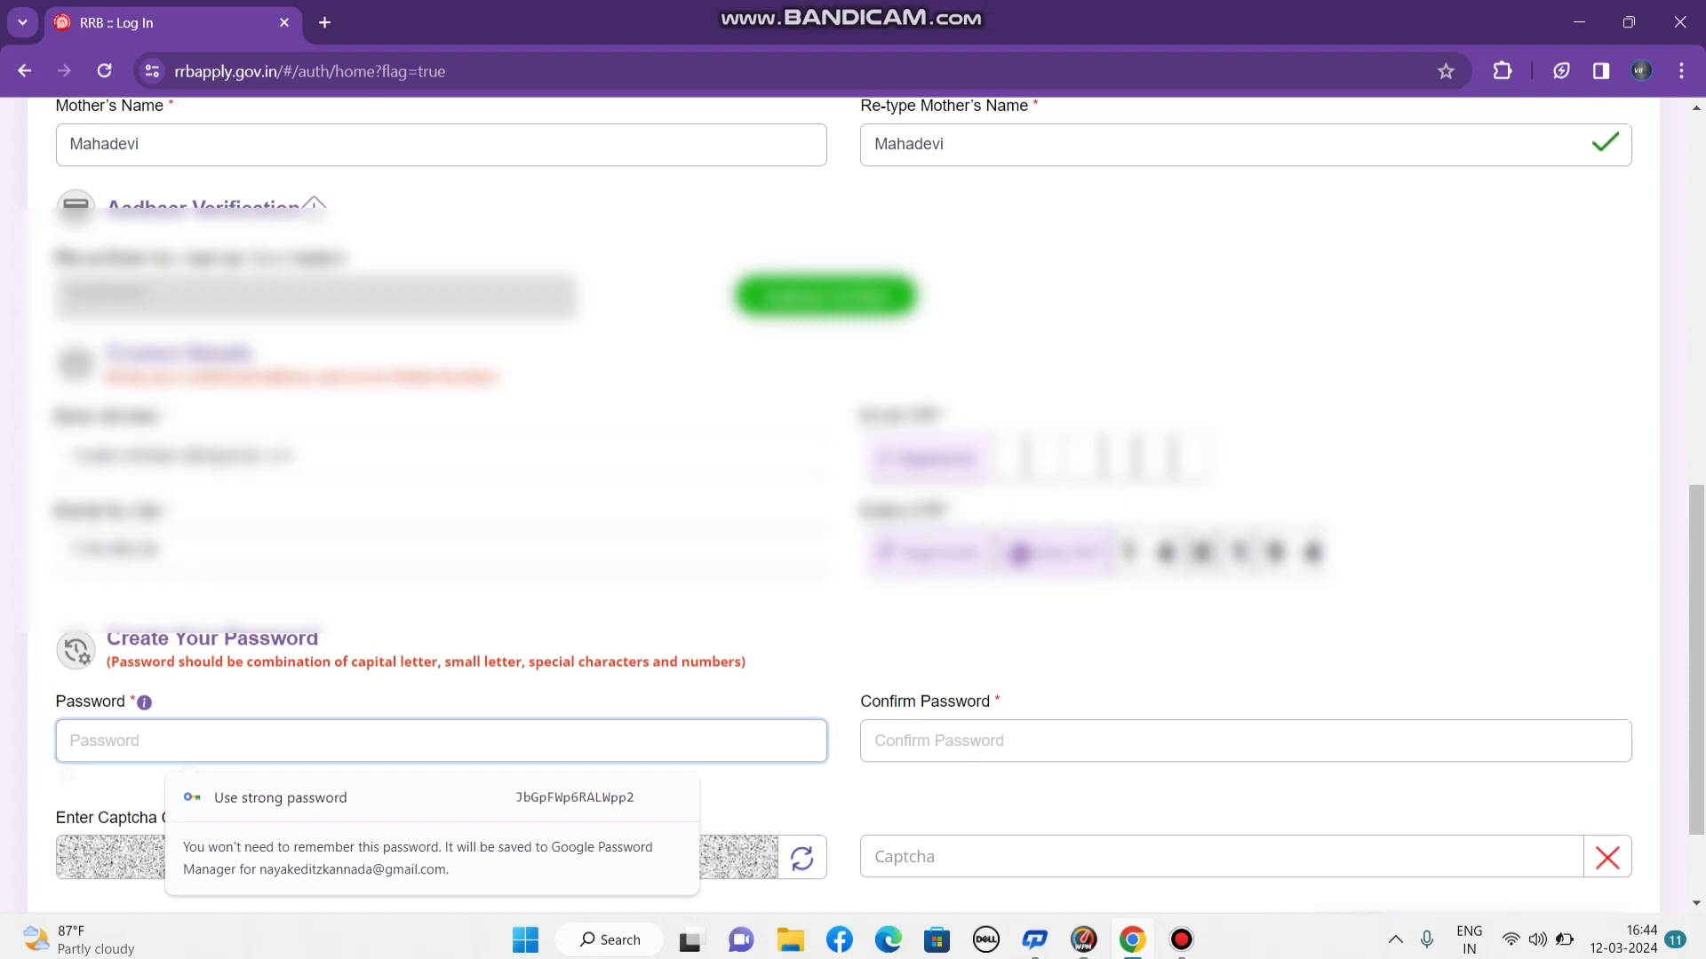
text(a)
key(BackSpace)
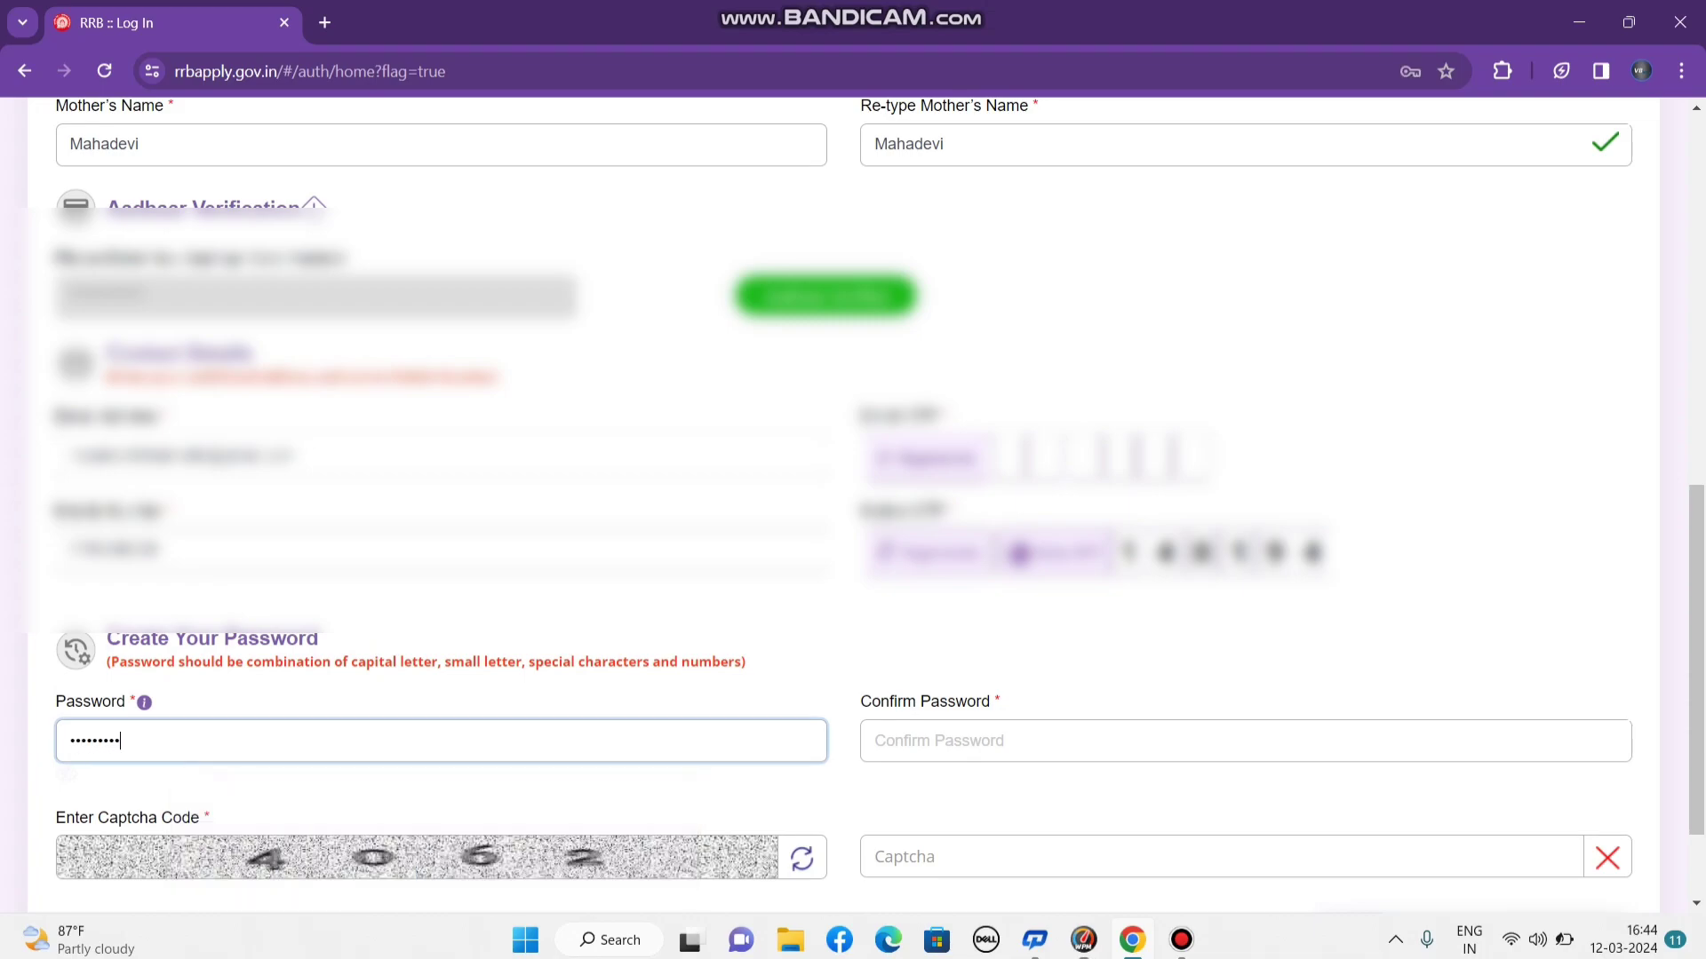
click(977, 740)
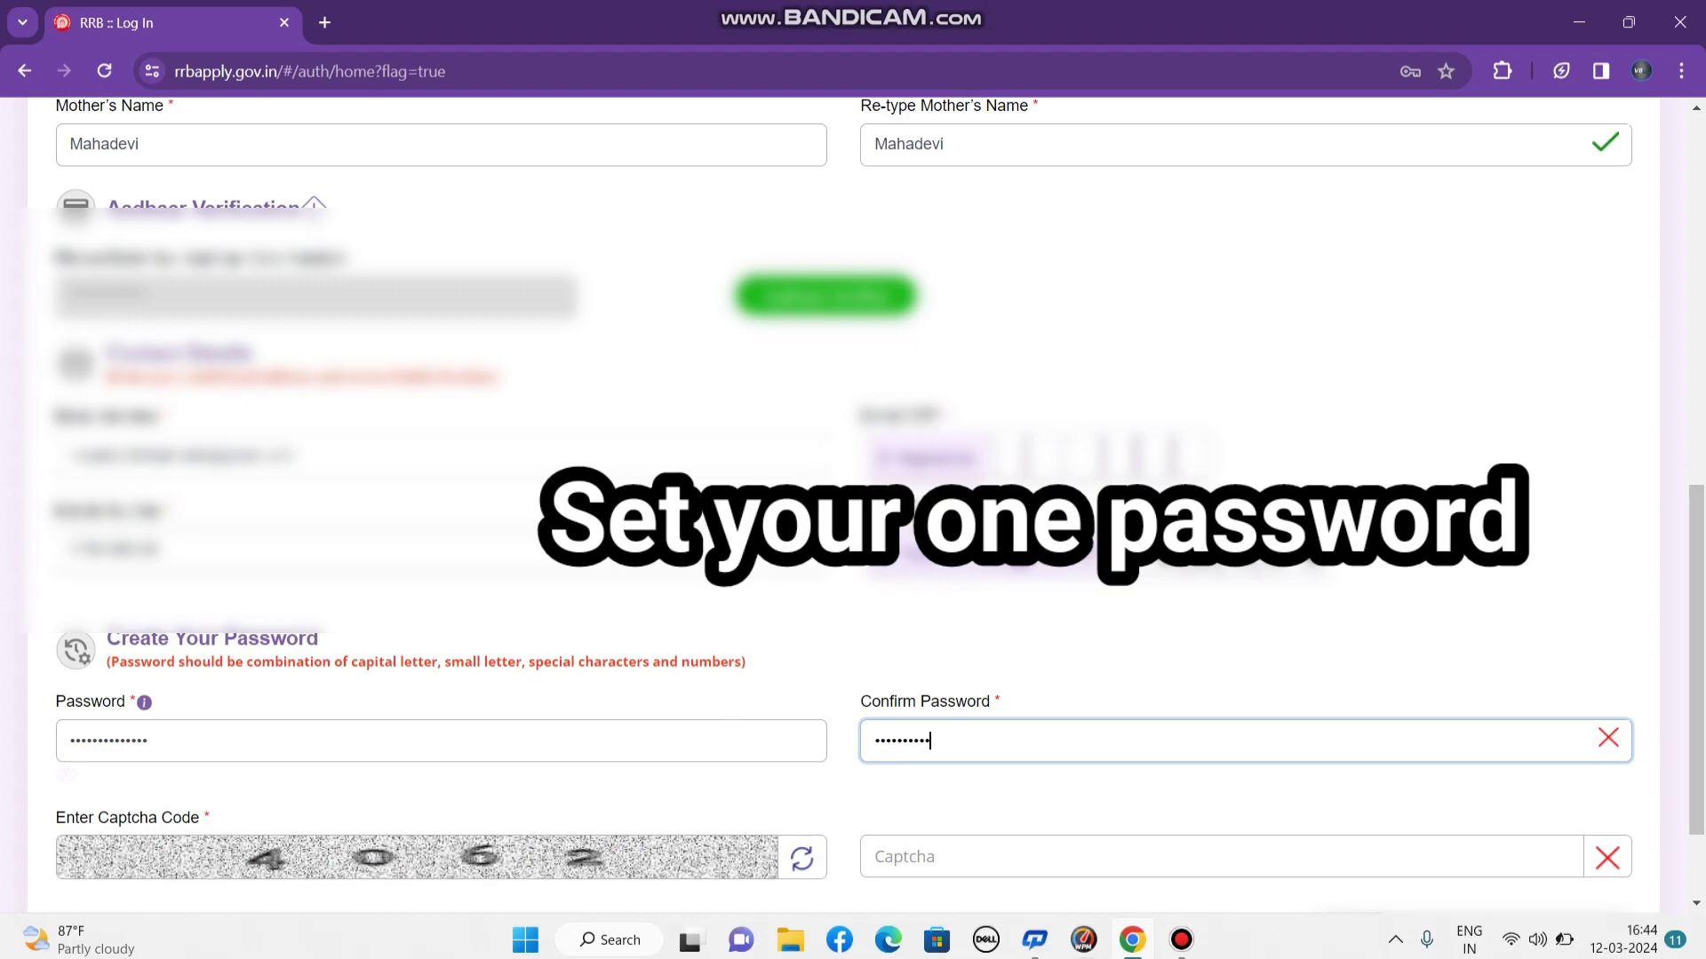
key(Return)
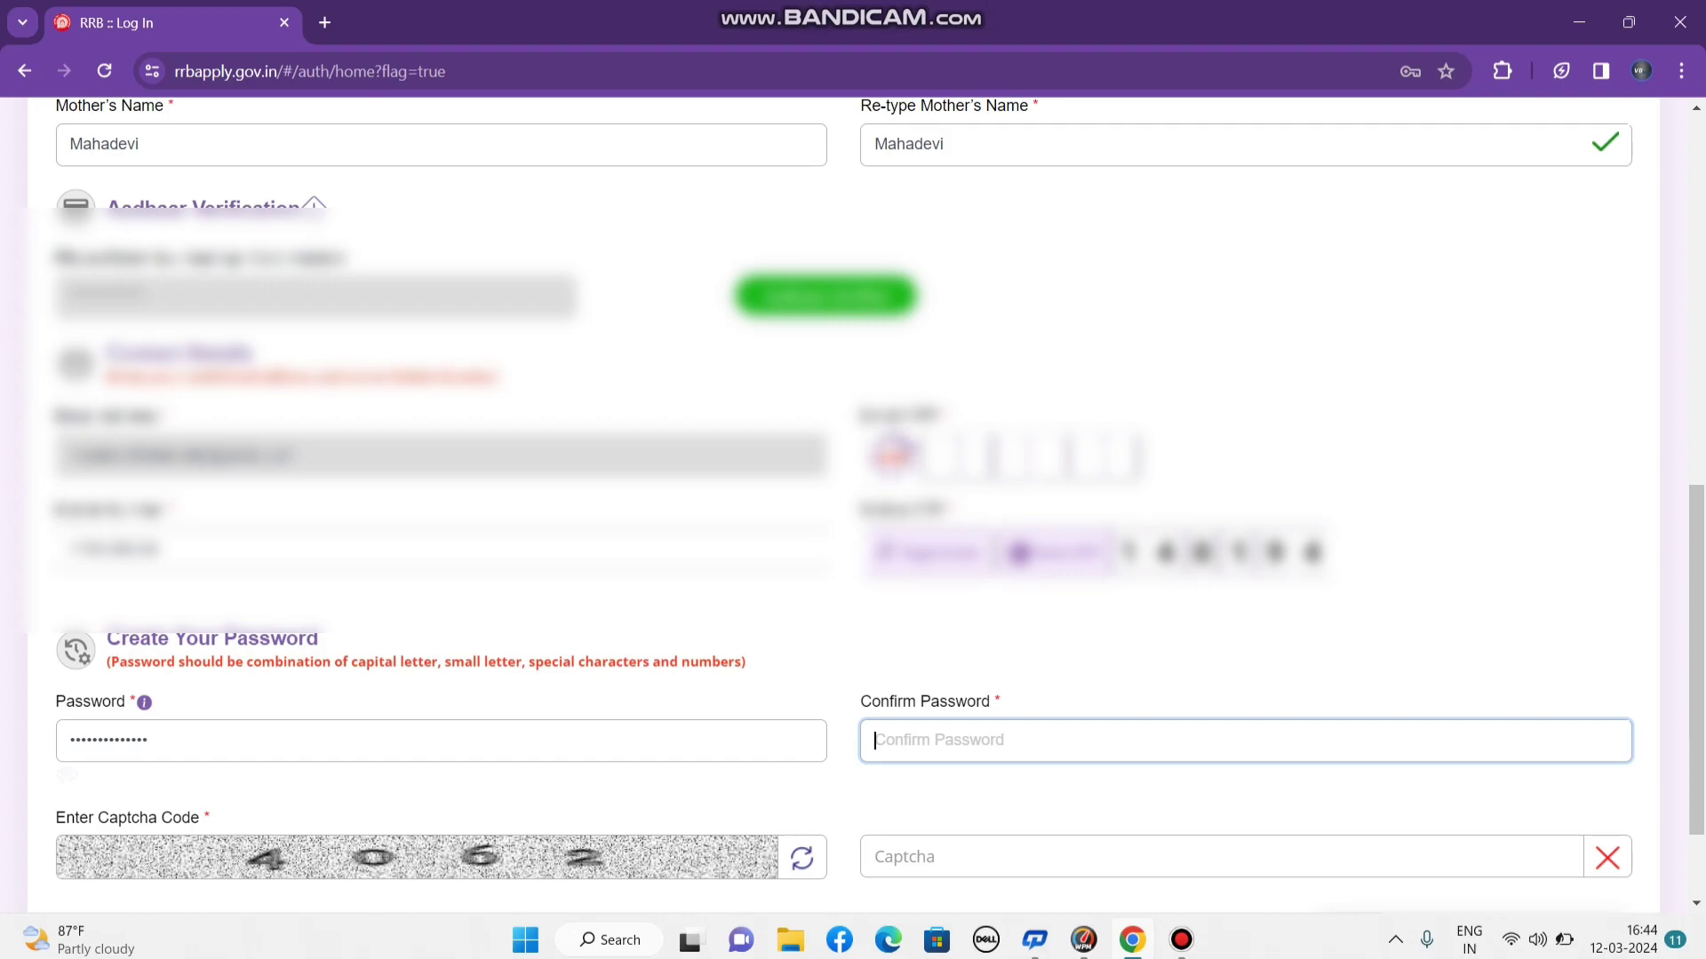
Enter the six-digit Email OTP and retype the password so Confirm Password matches
text(M)
key(BackSpace)
click(940, 455)
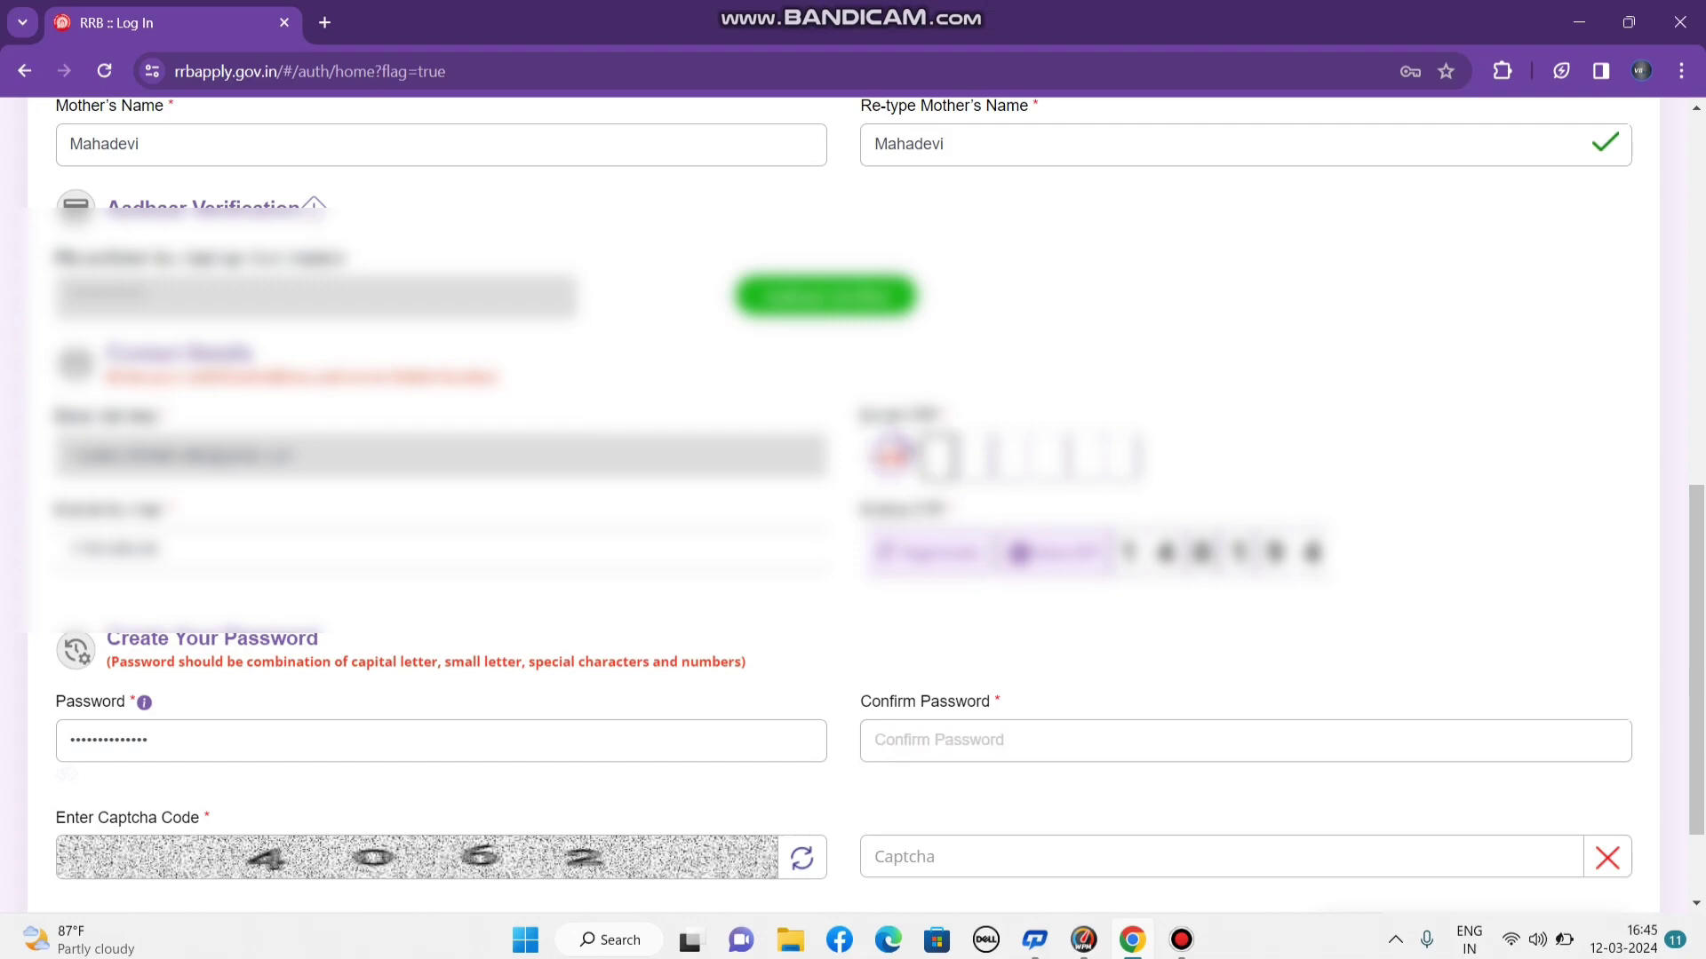
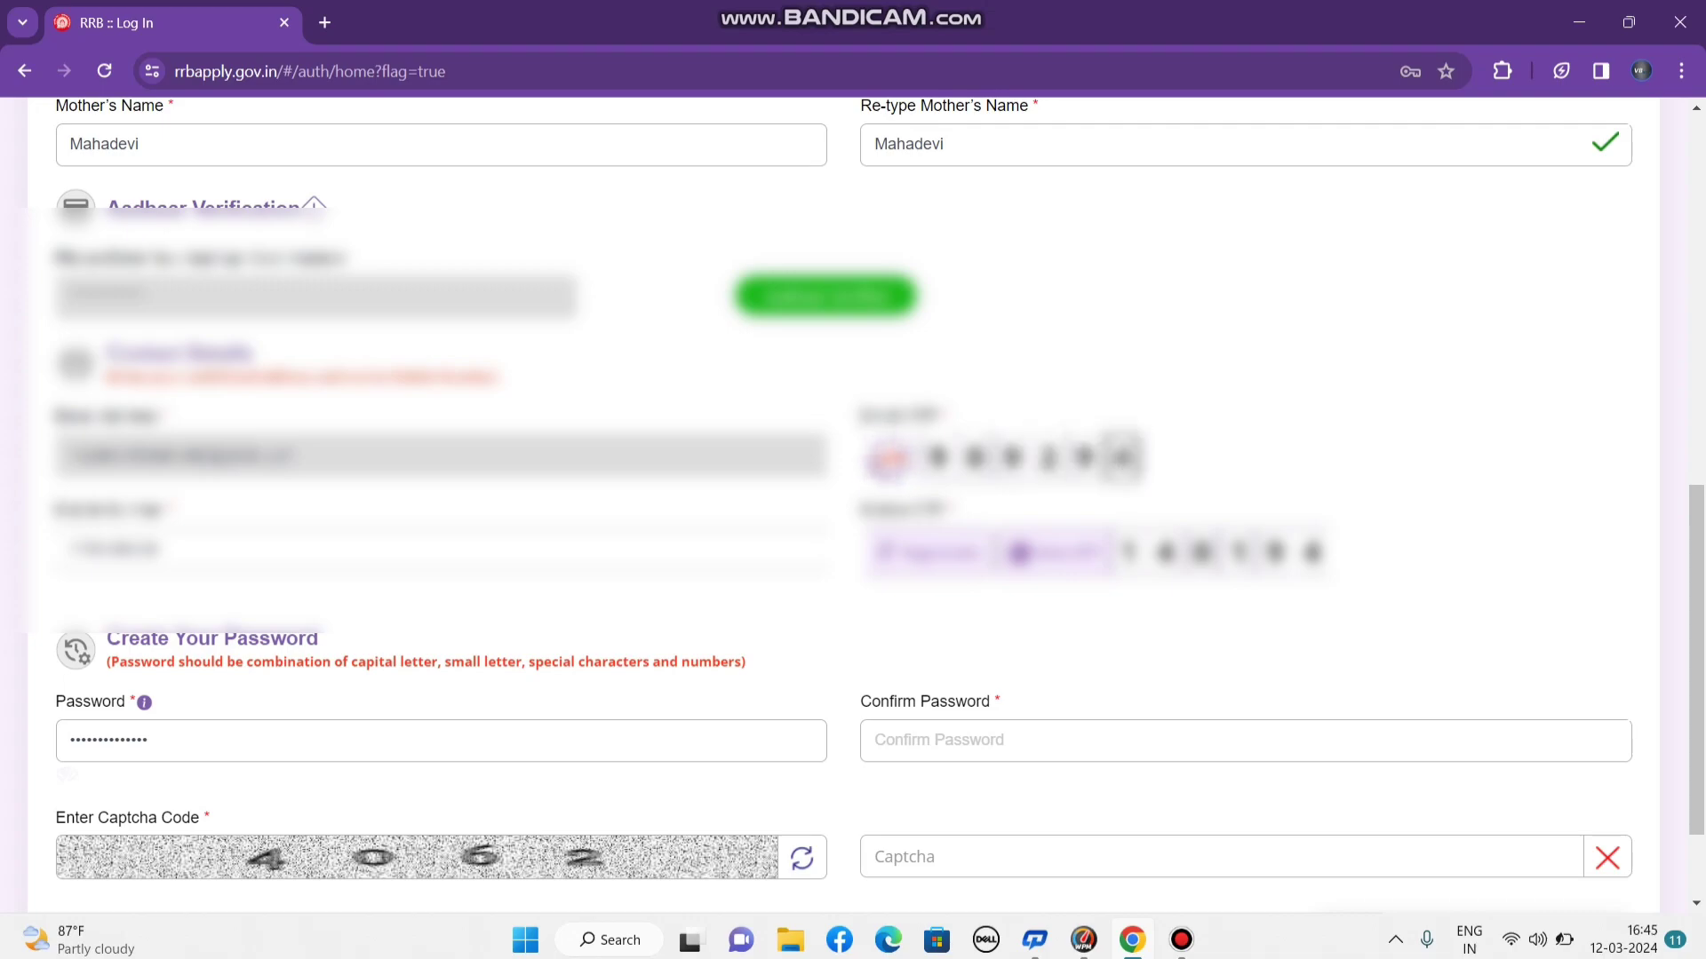
click(977, 740)
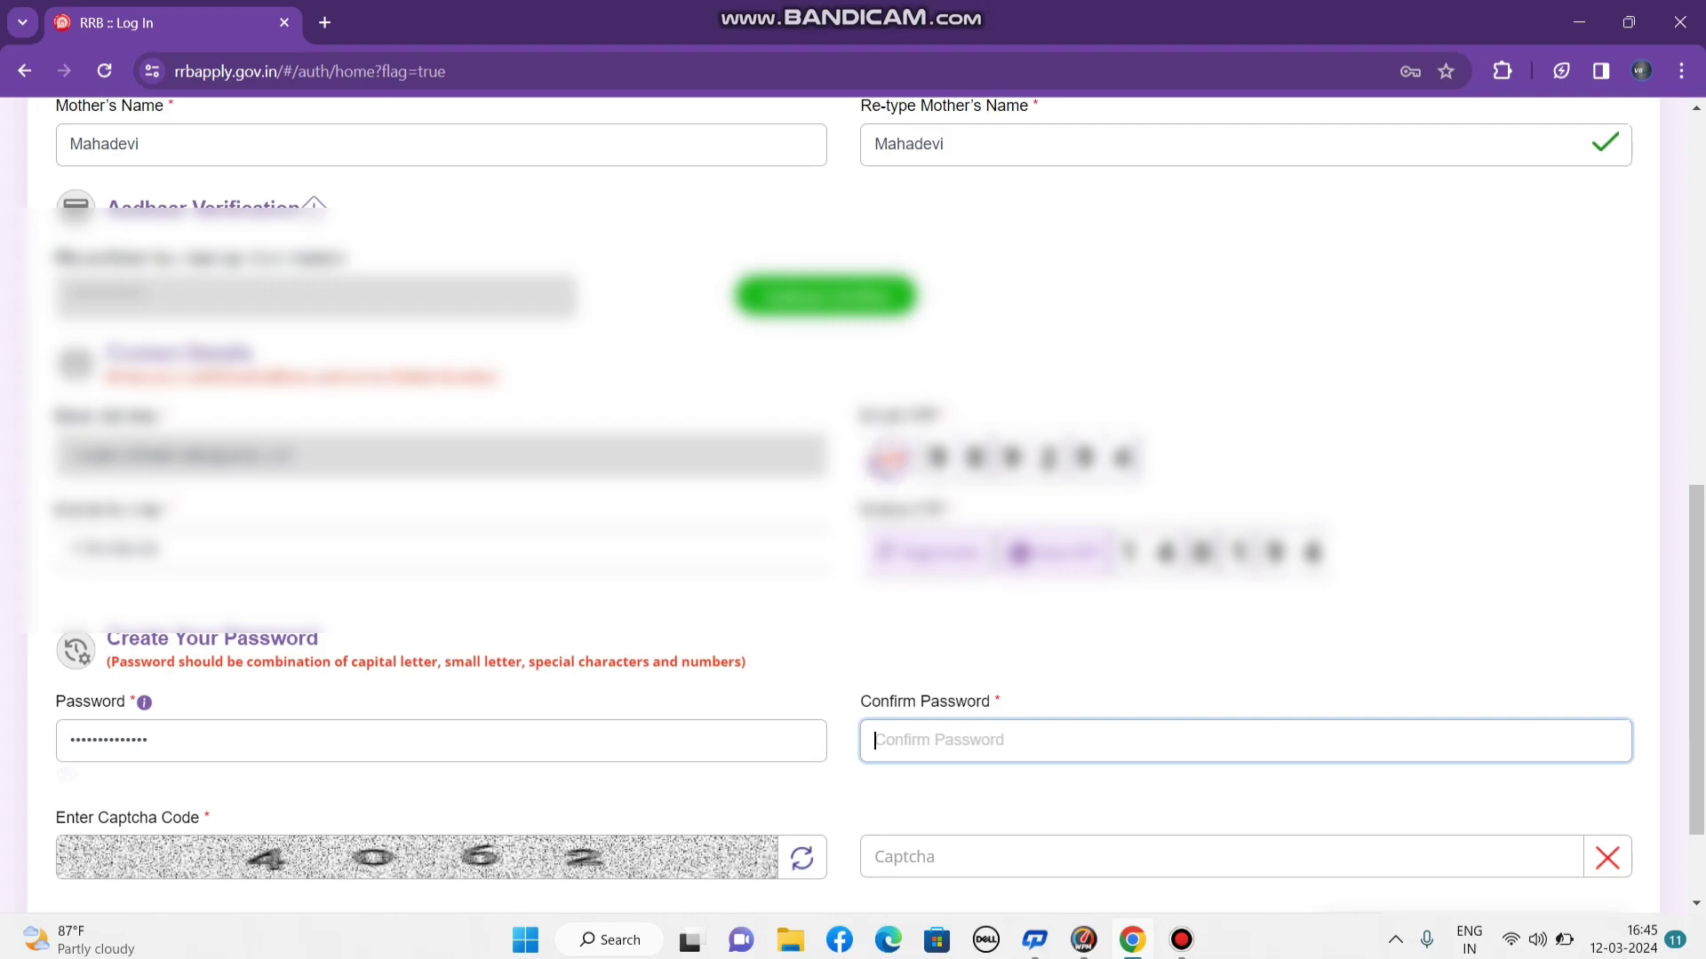
text(***)
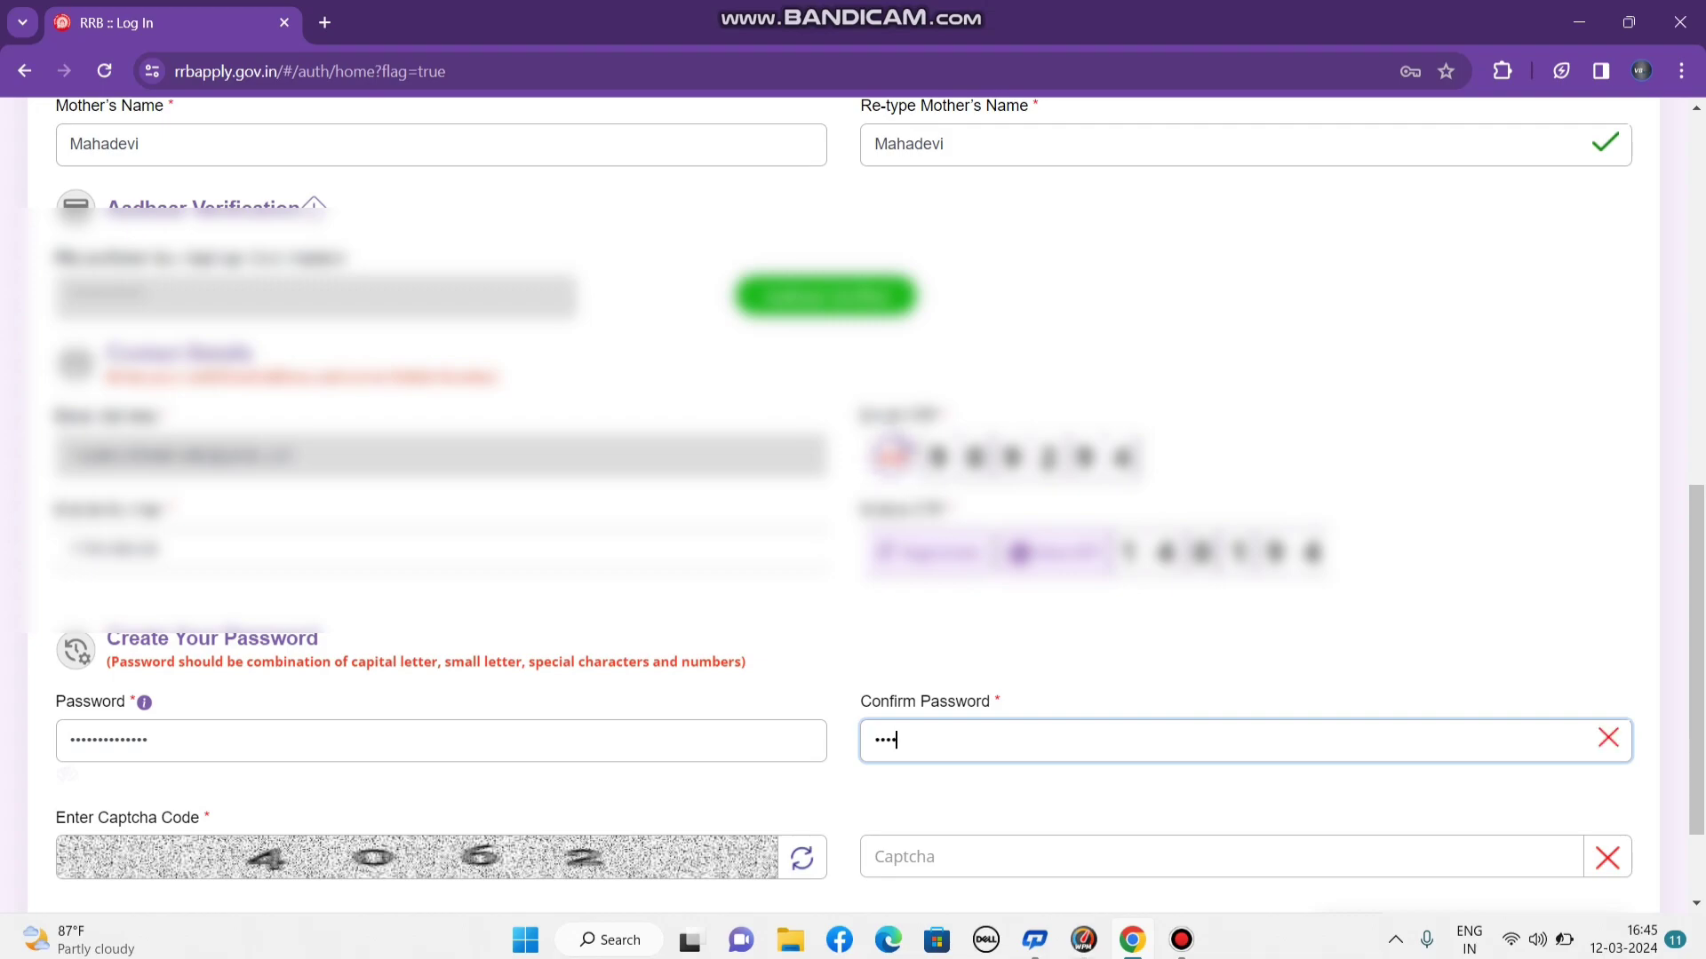
key(BackSpace)
key(BackSpace)
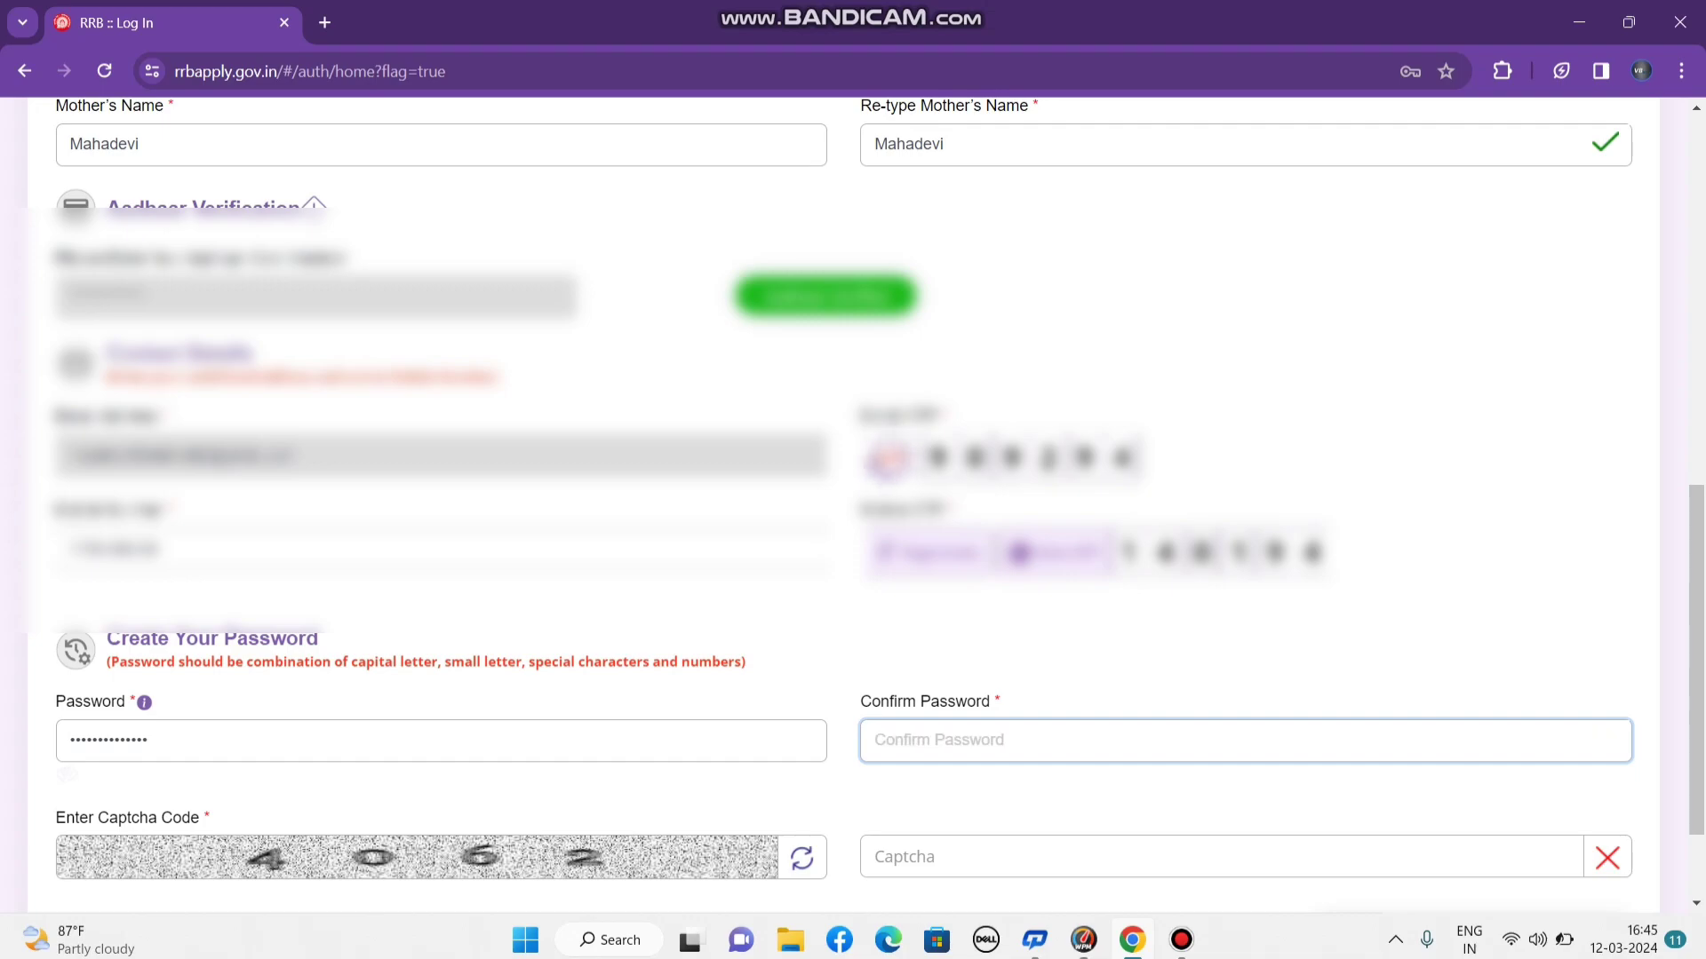
text(******)
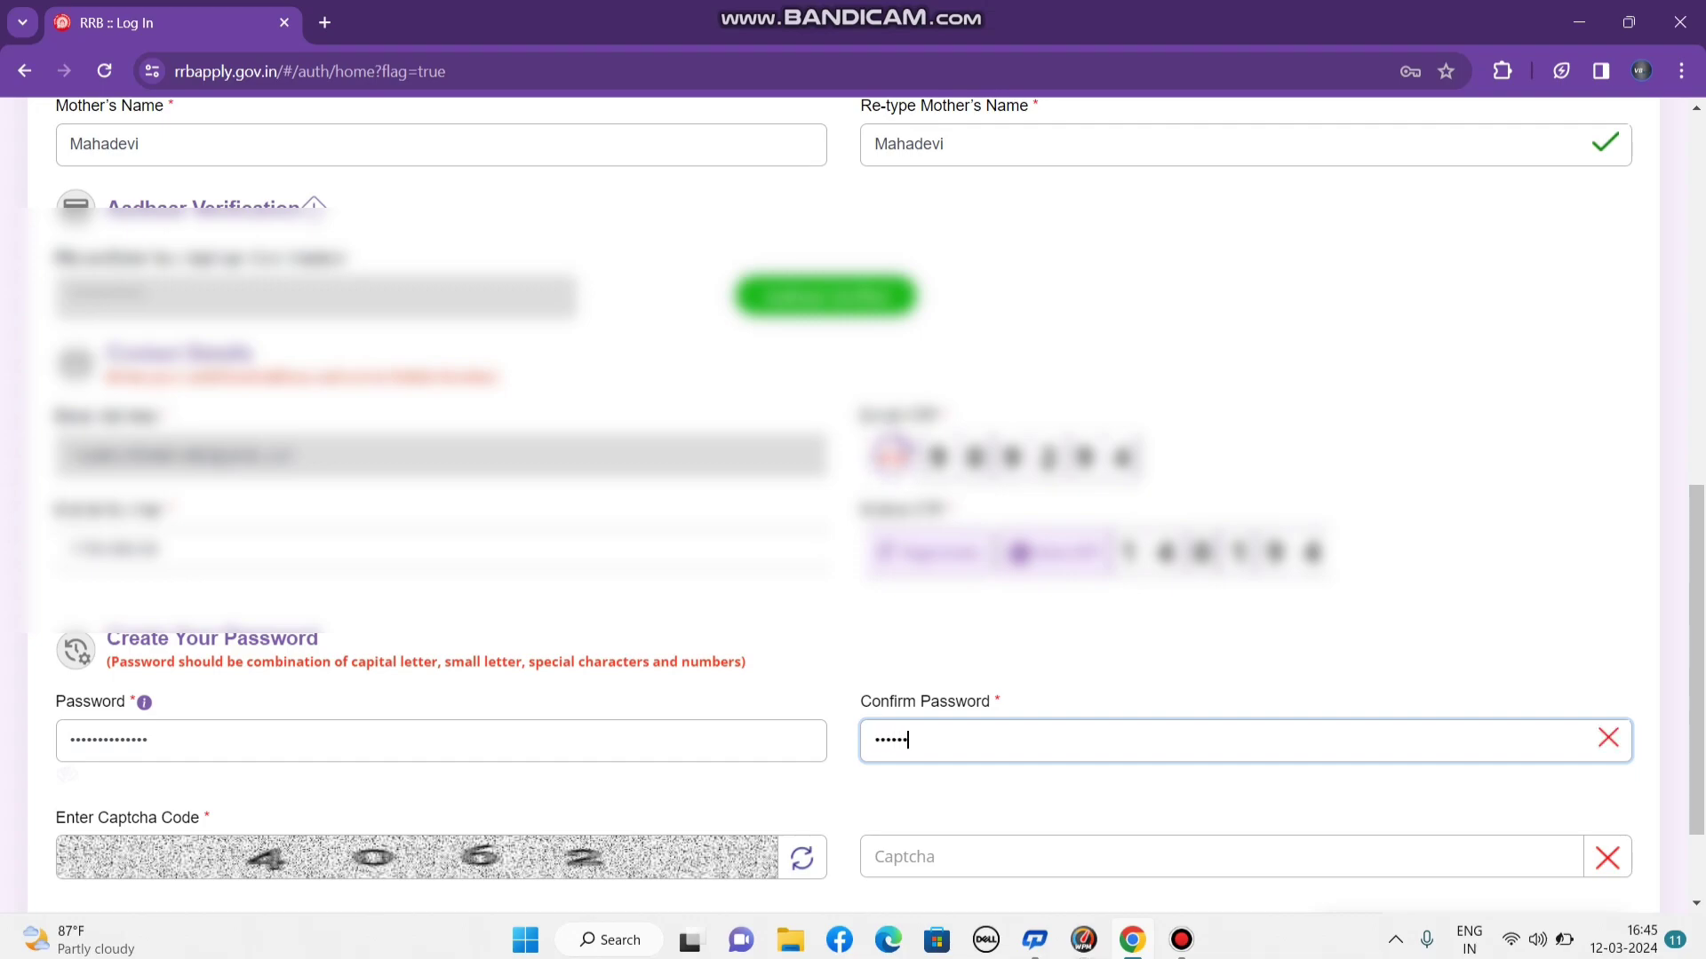
text(********)
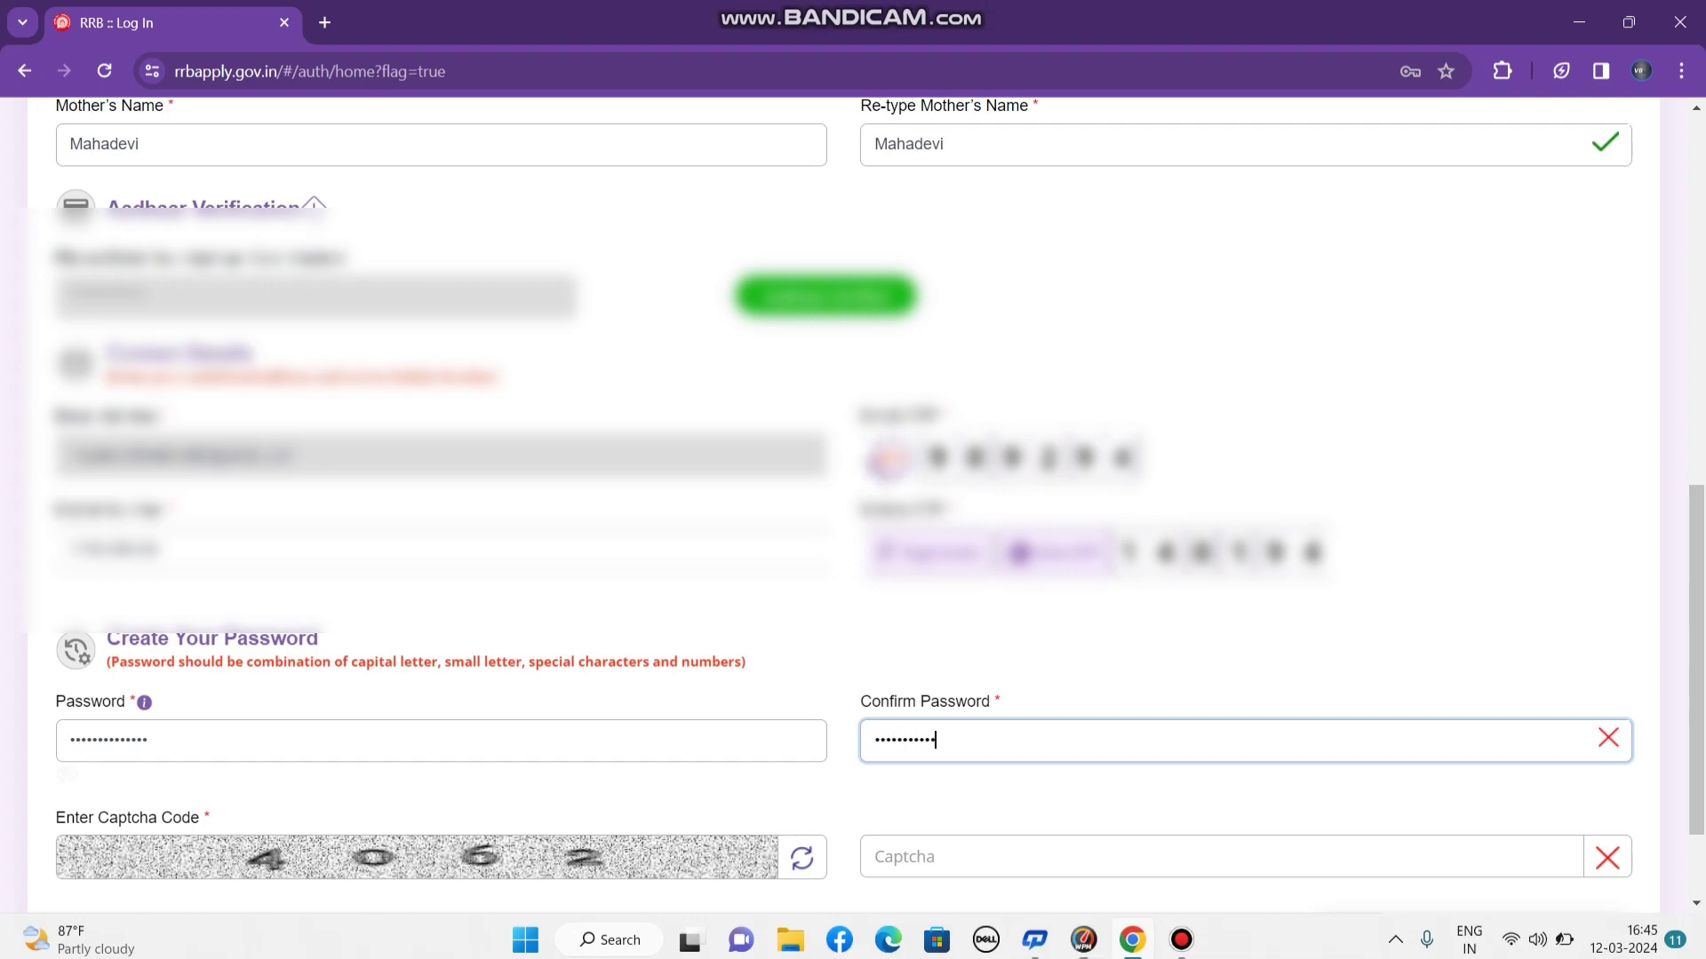
Enter the captcha code and bring up the Account Details preview
key(Tab)
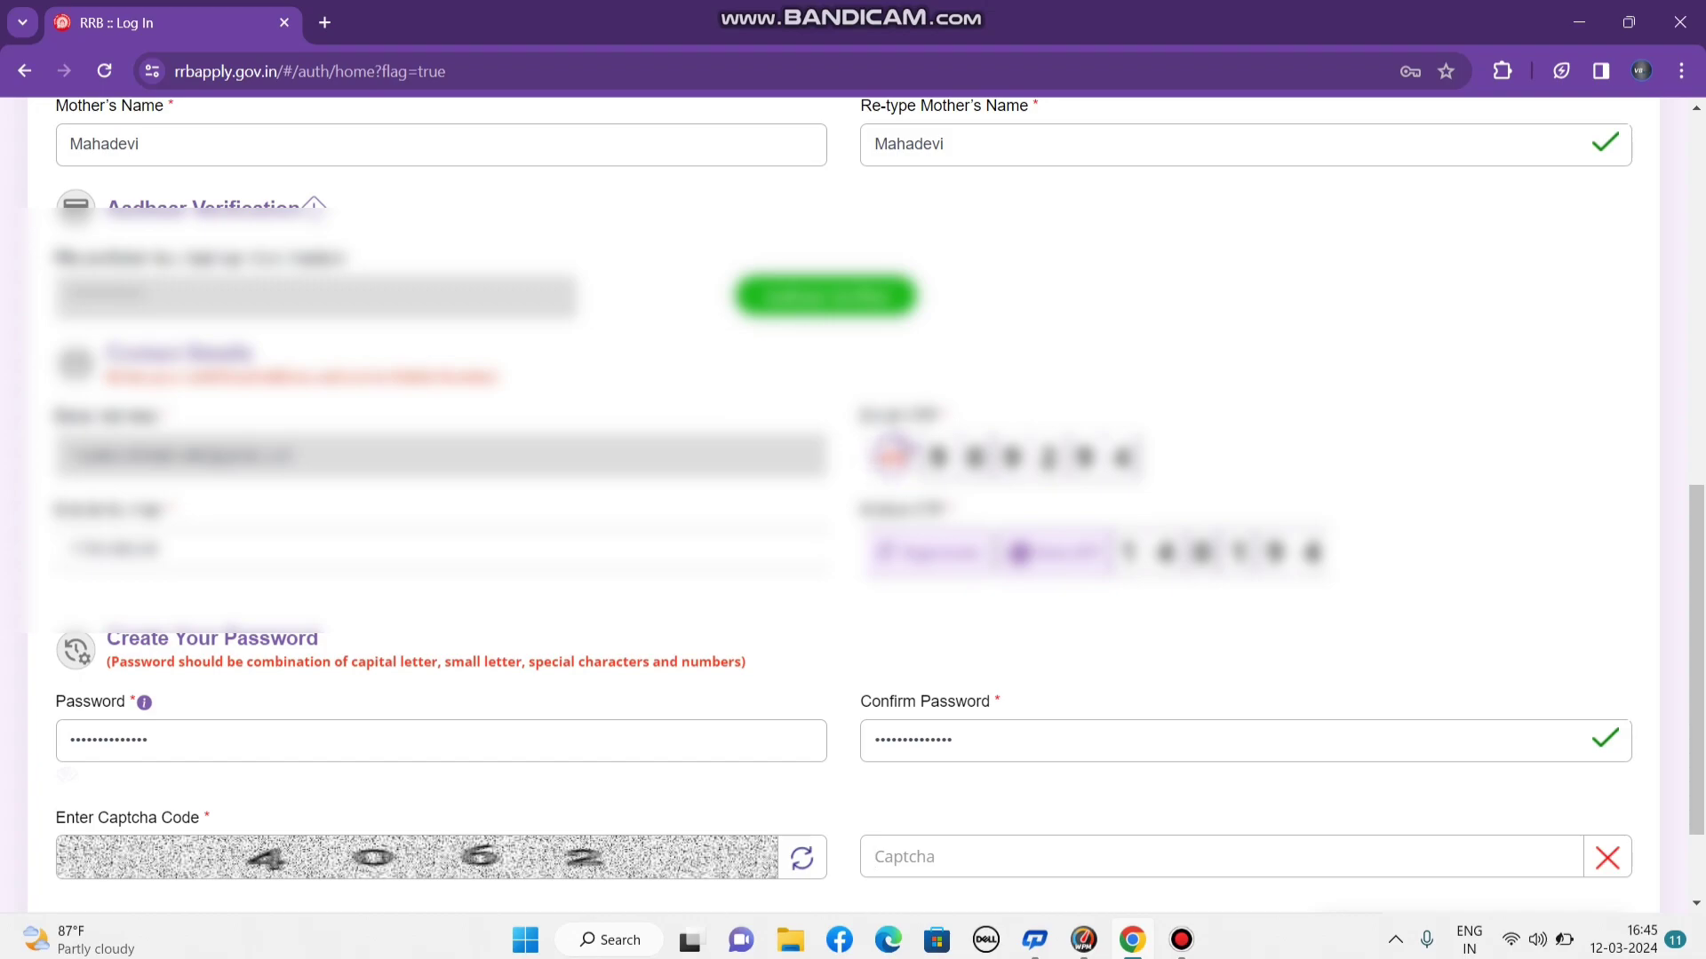
text(4062)
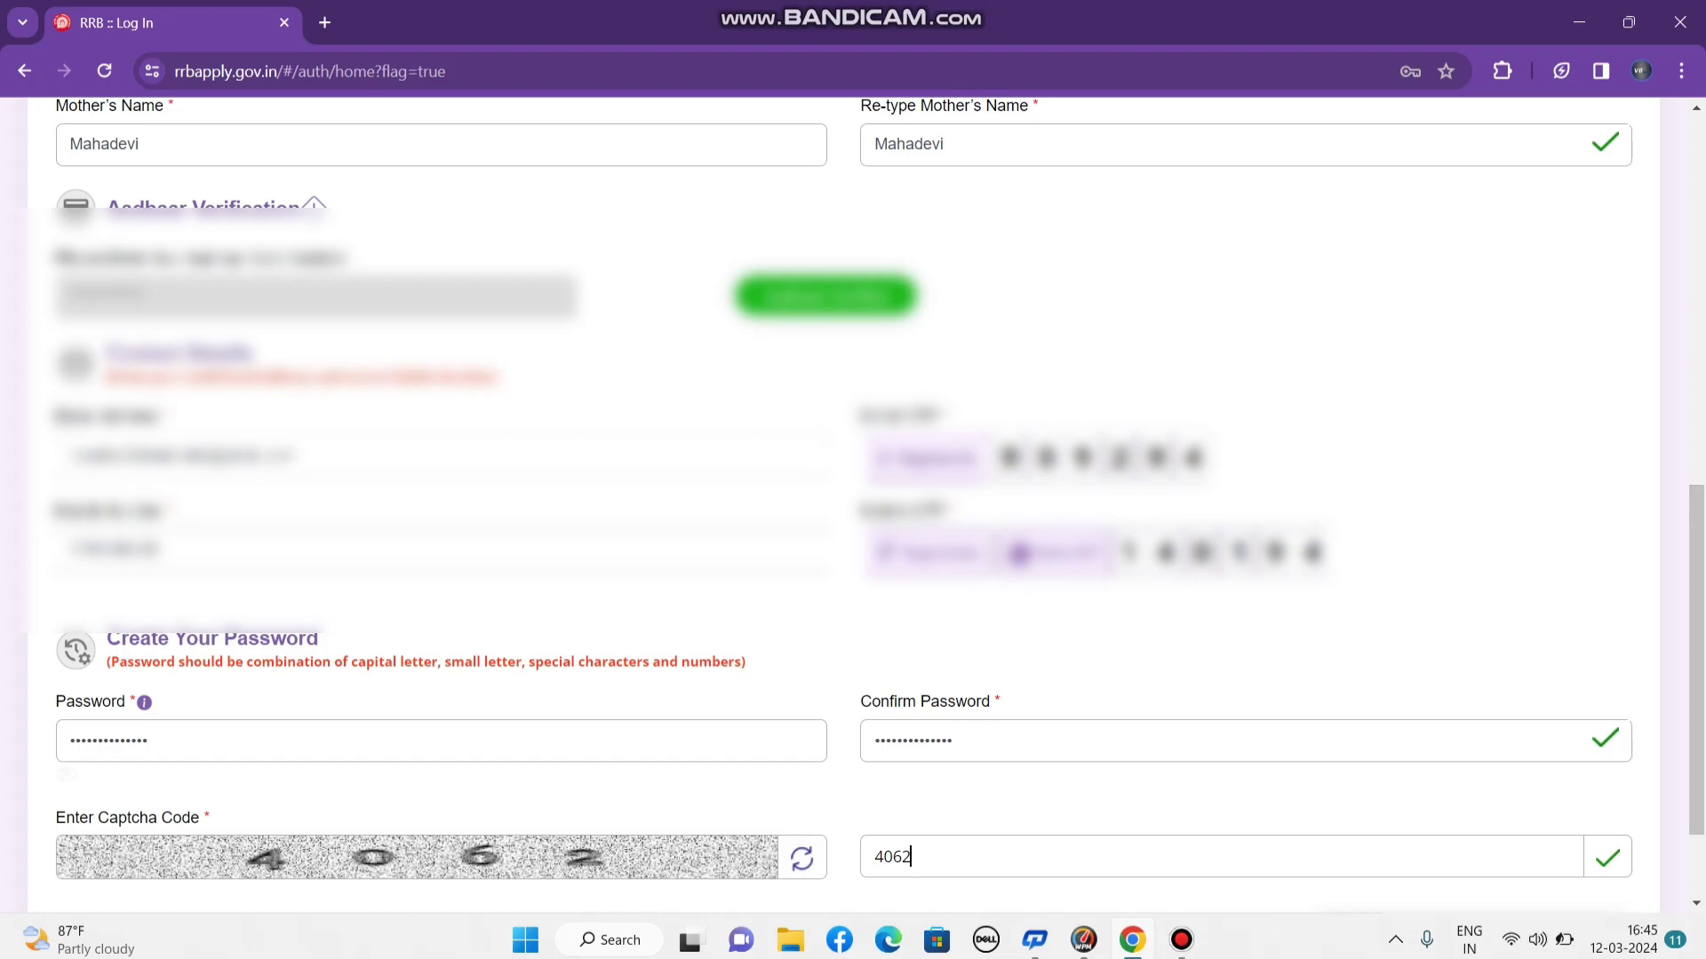
scroll(853, 533, down, 1)
scroll(853, 506, down, 1)
key(Return)
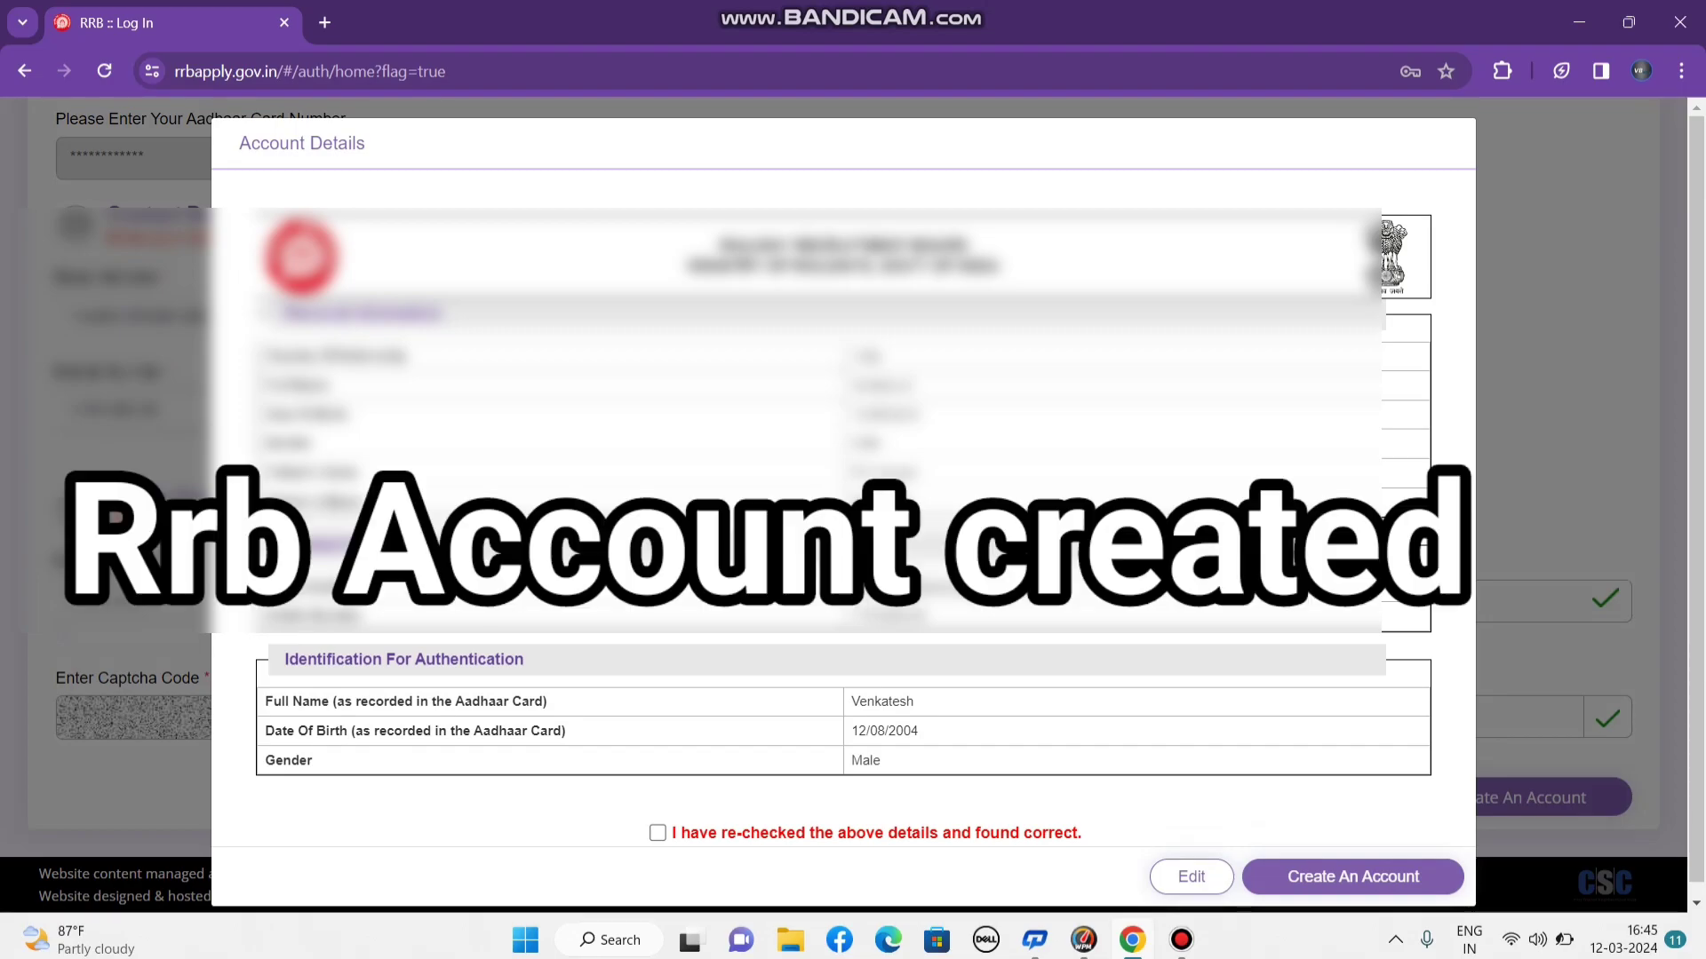
Tick 'I have re-checked the above details', create the account, and proceed
key(space)
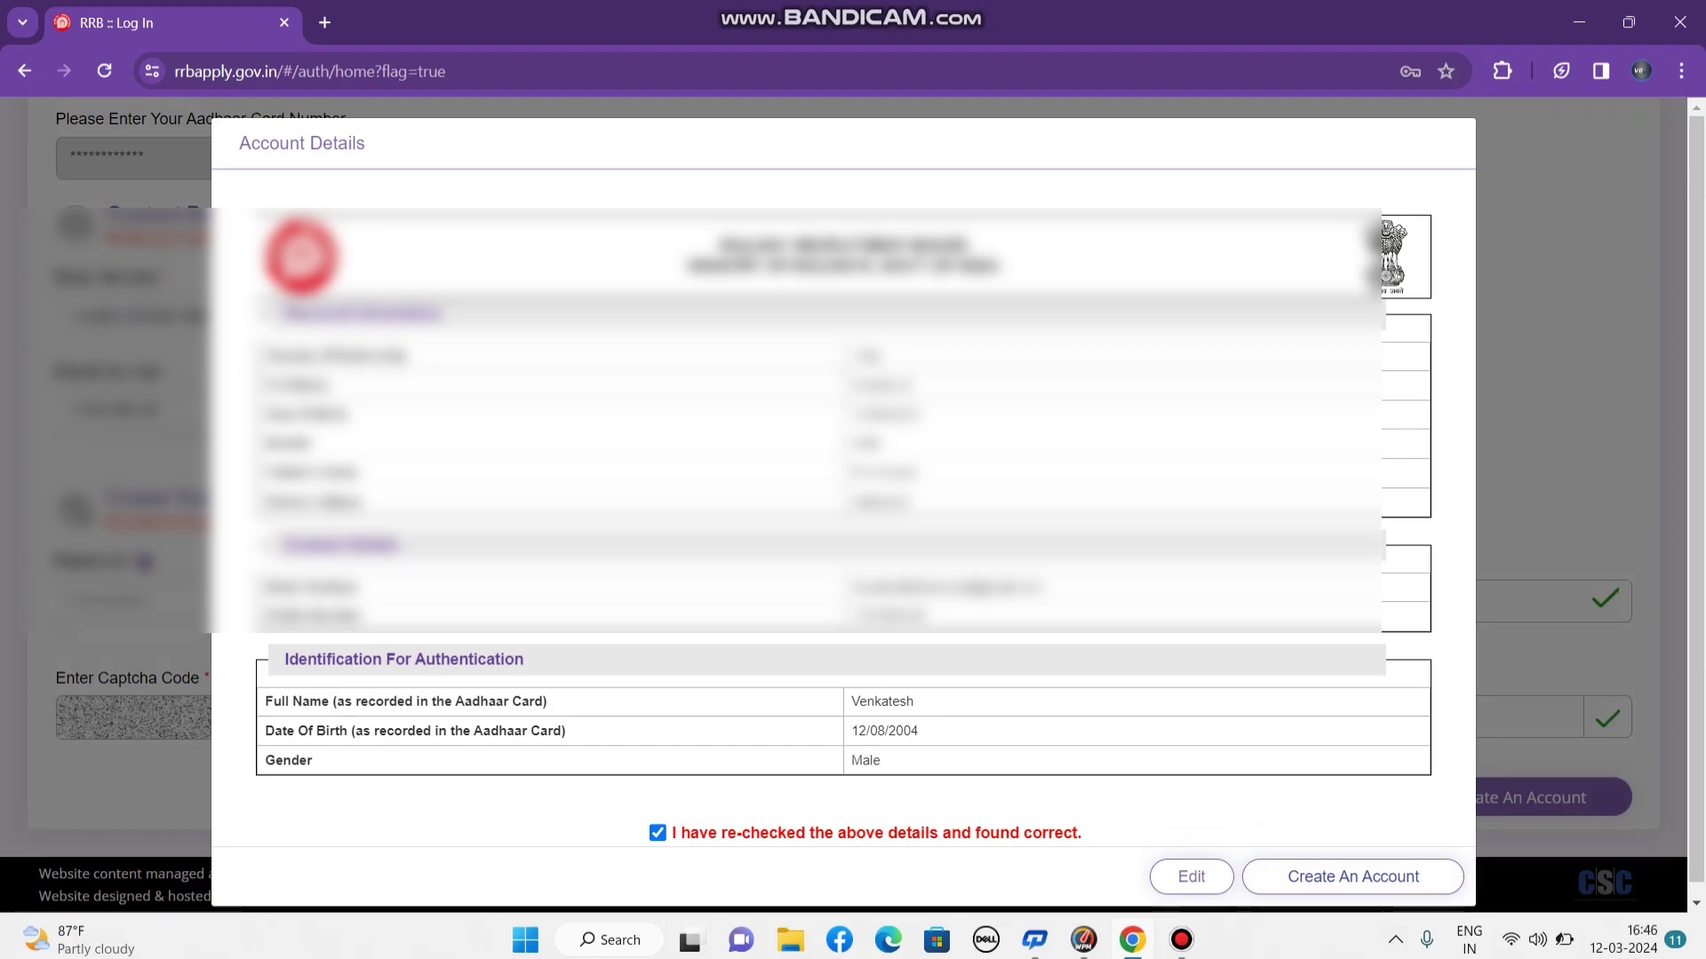
key(Return)
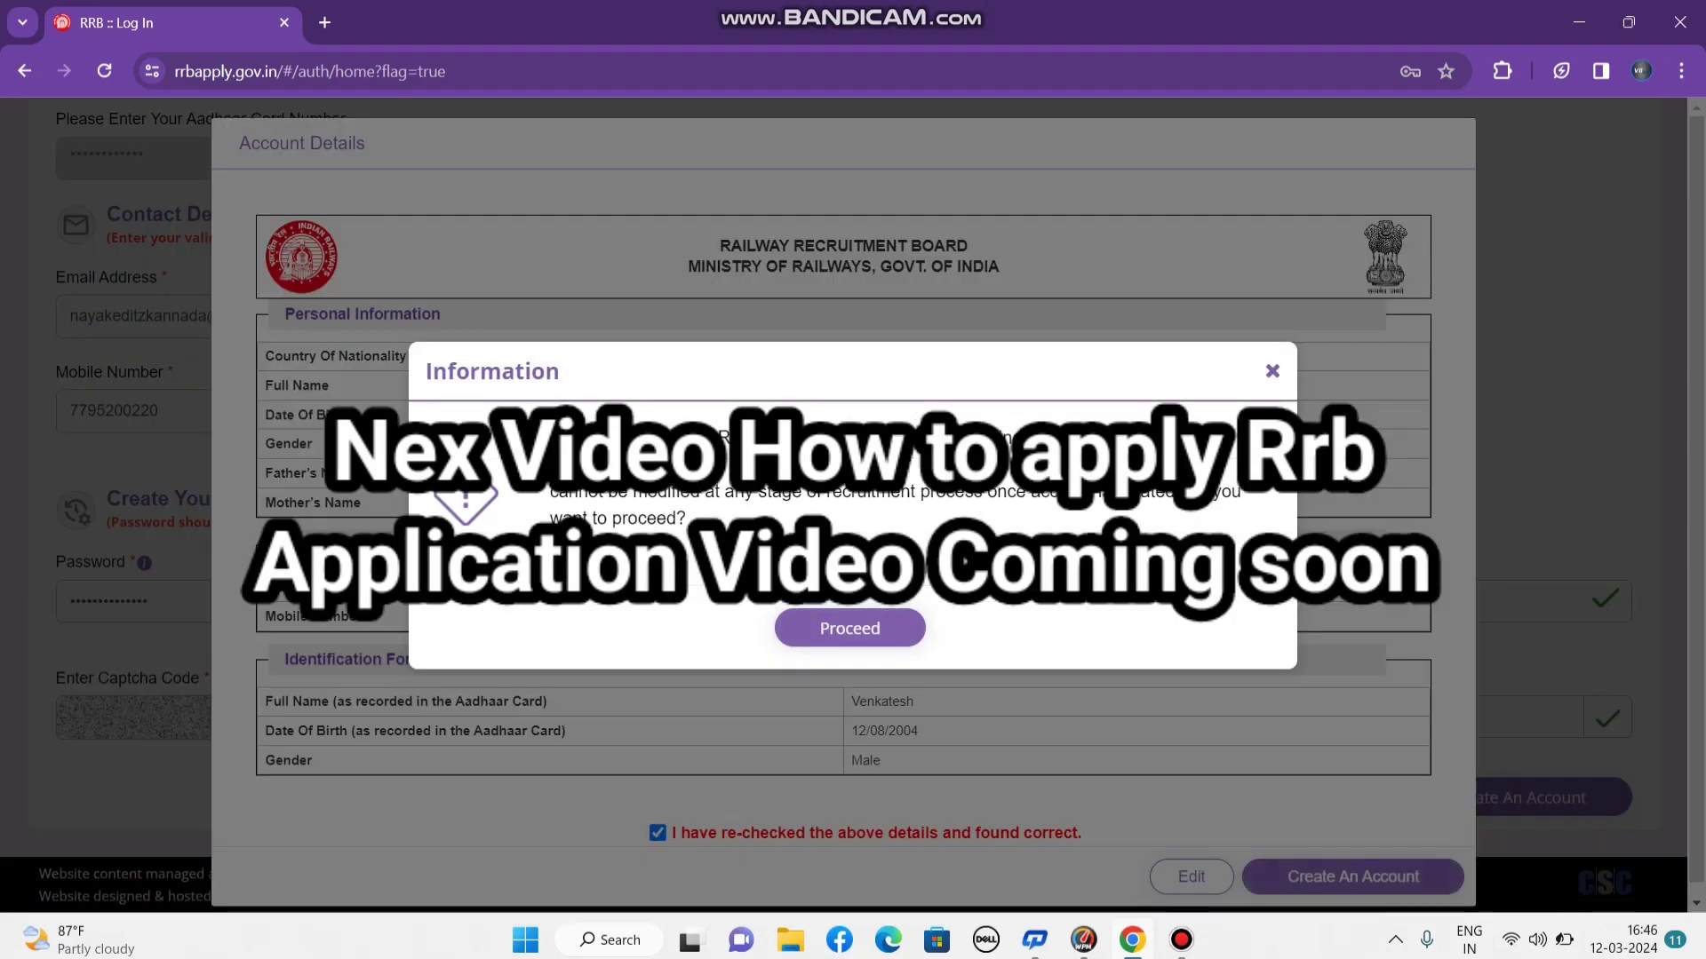
key(Return)
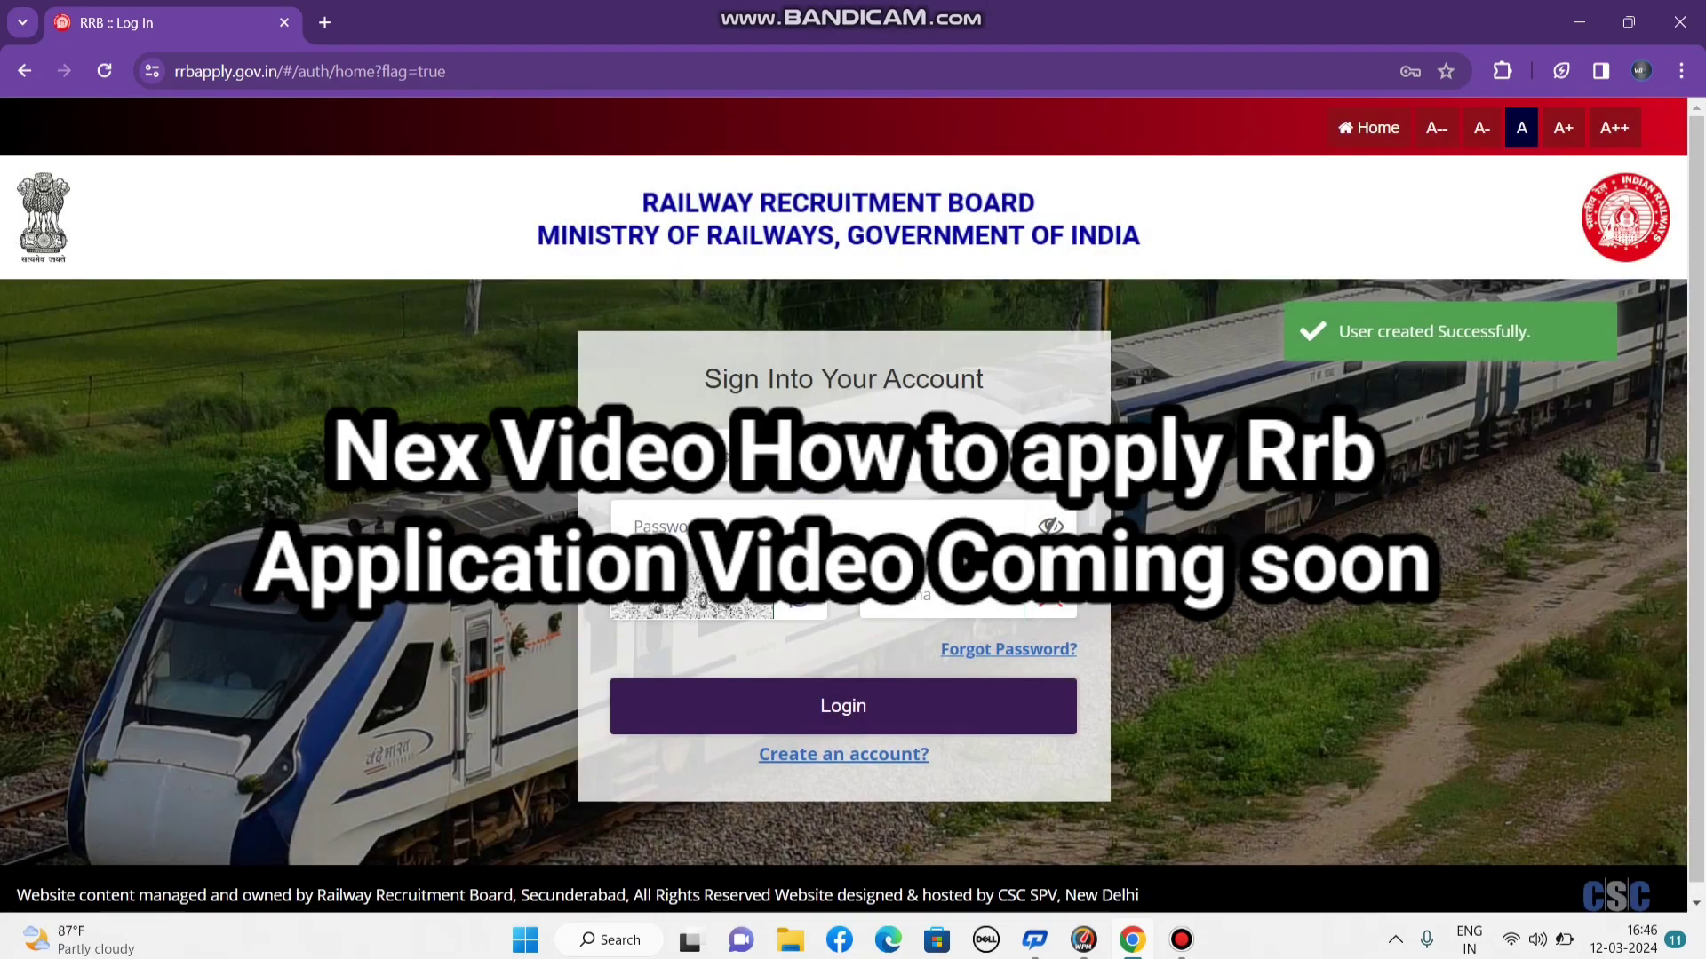